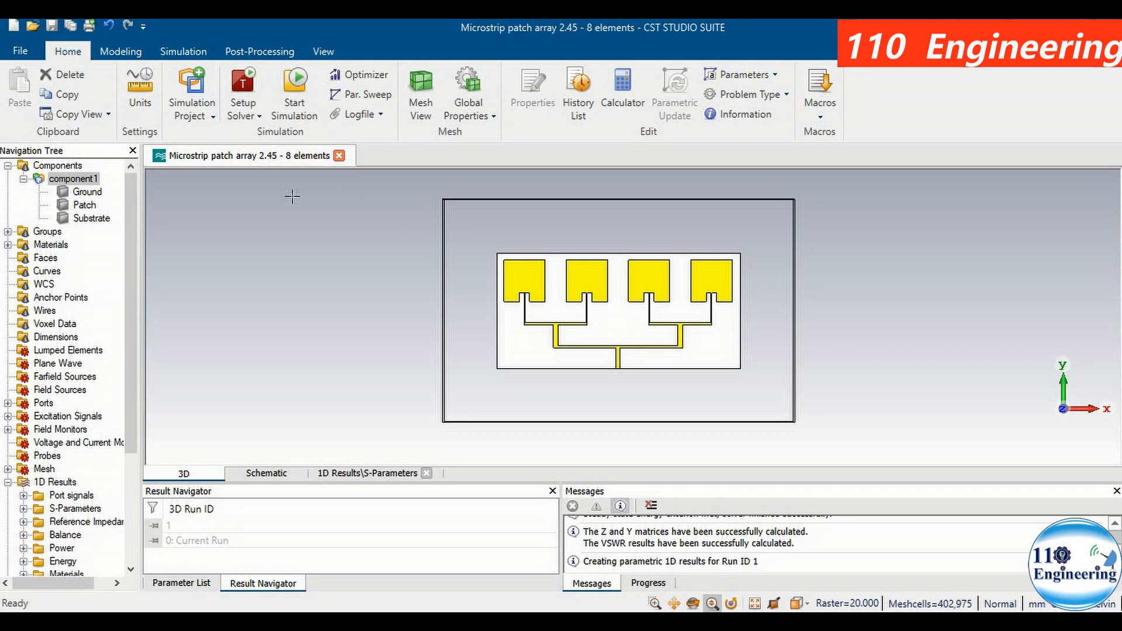
- Set up a translated copy of the Patch solid with an X translation of D, and preview it
click(83, 210)
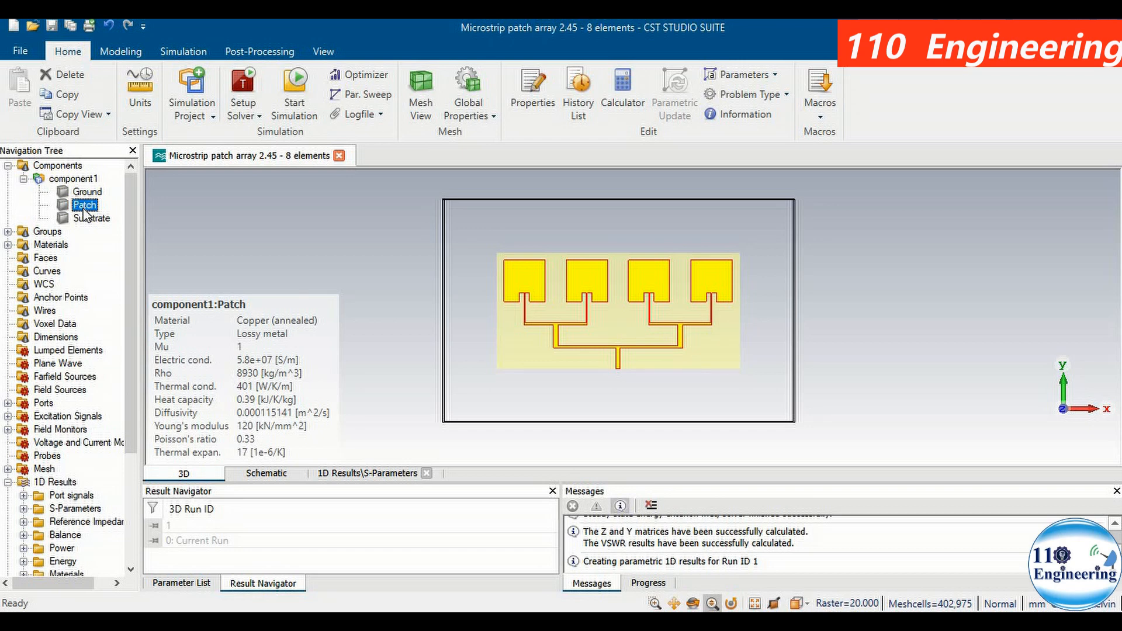
click(129, 53)
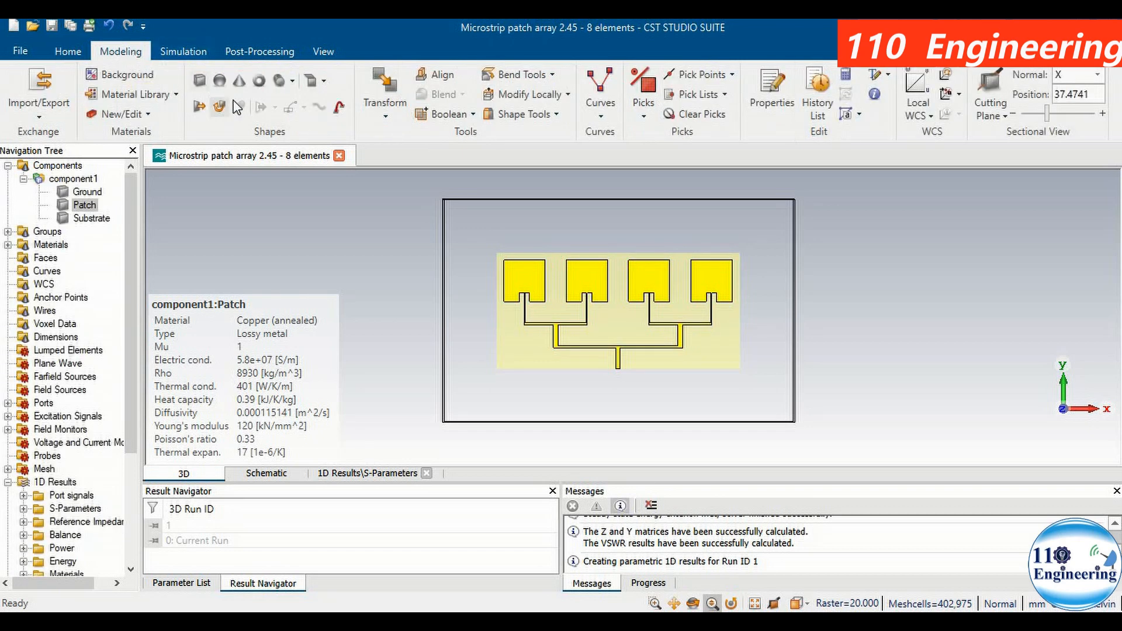
click(394, 119)
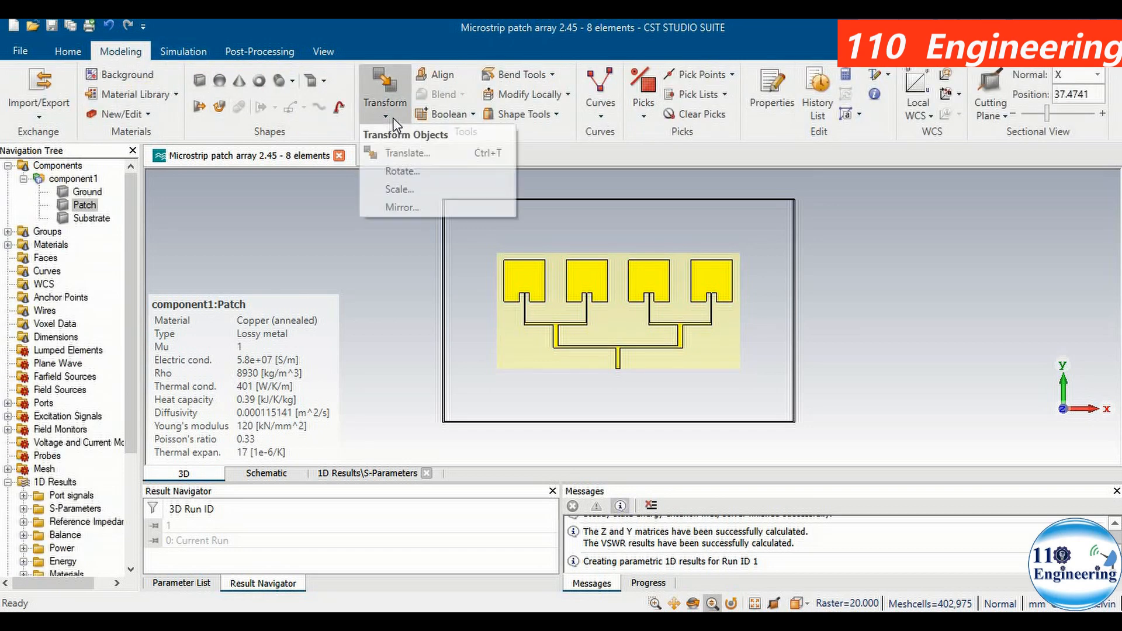
click(403, 153)
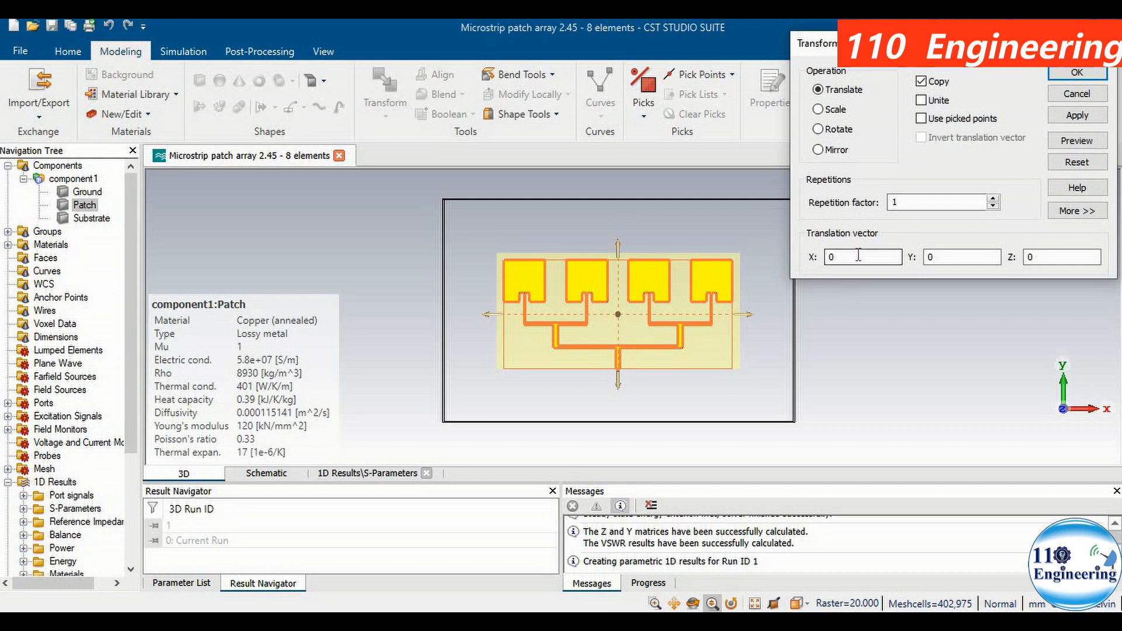
double_click(840, 255)
click(202, 583)
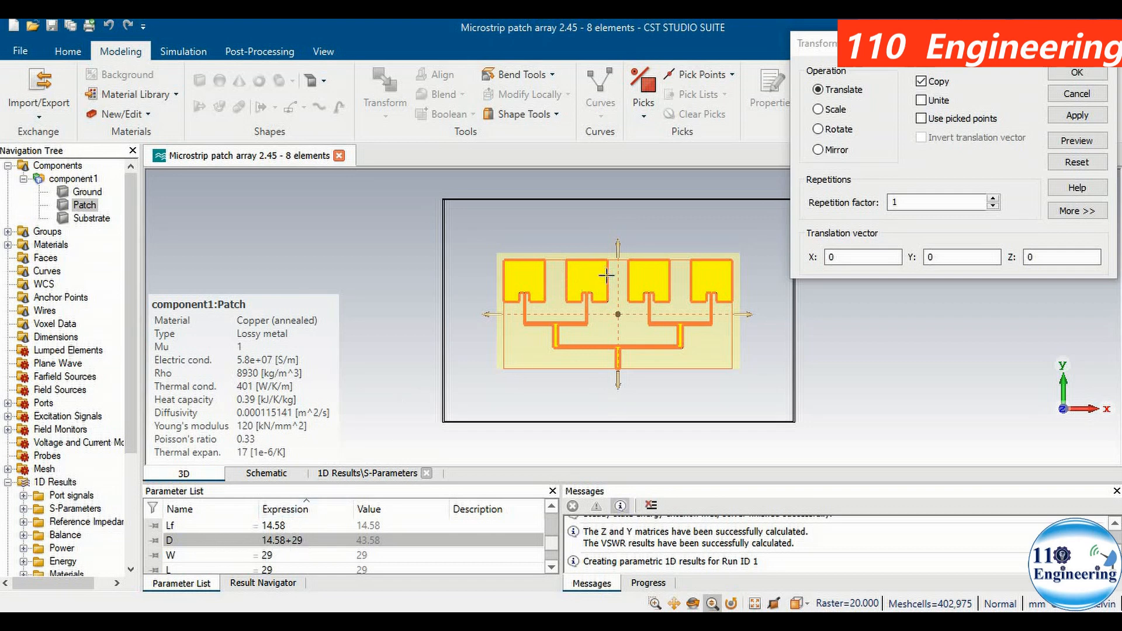
double_click(826, 258)
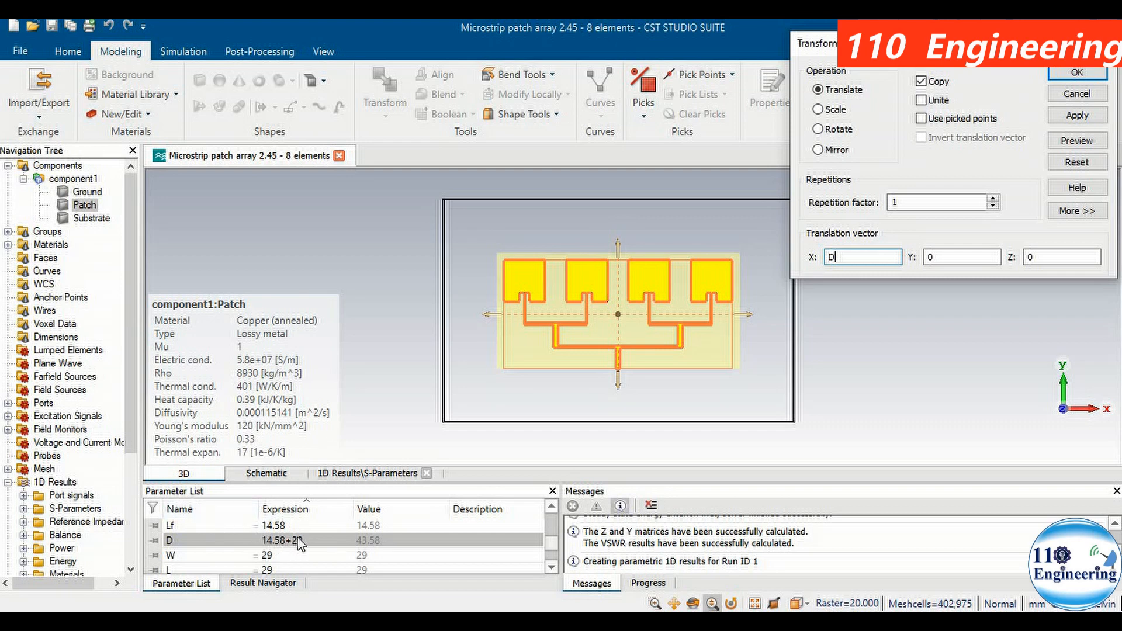
click(267, 561)
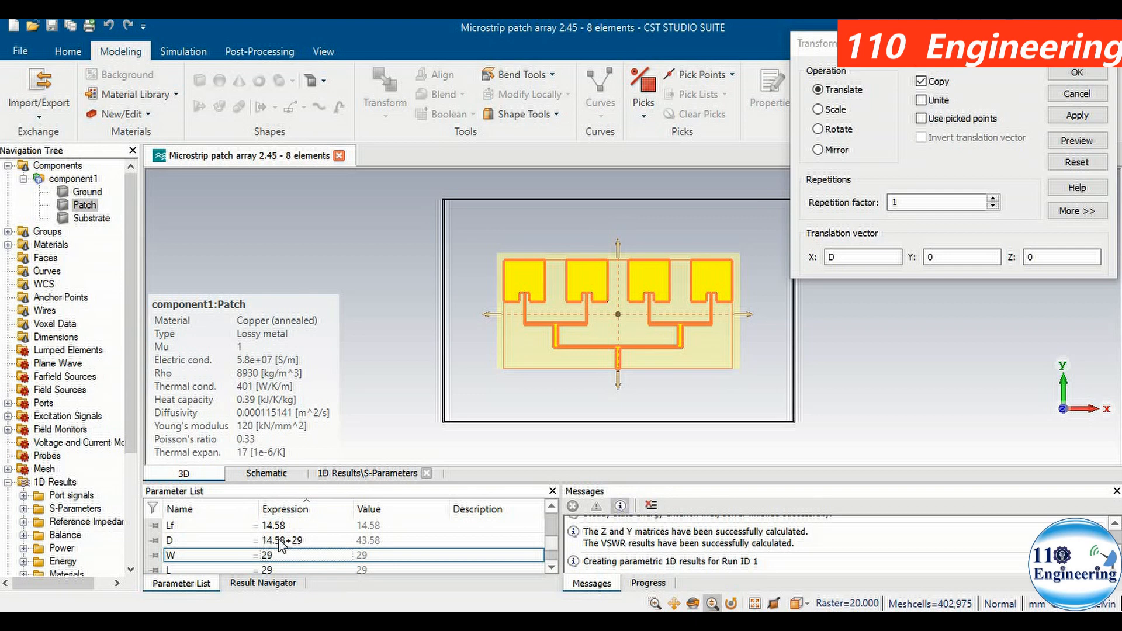
click(854, 257)
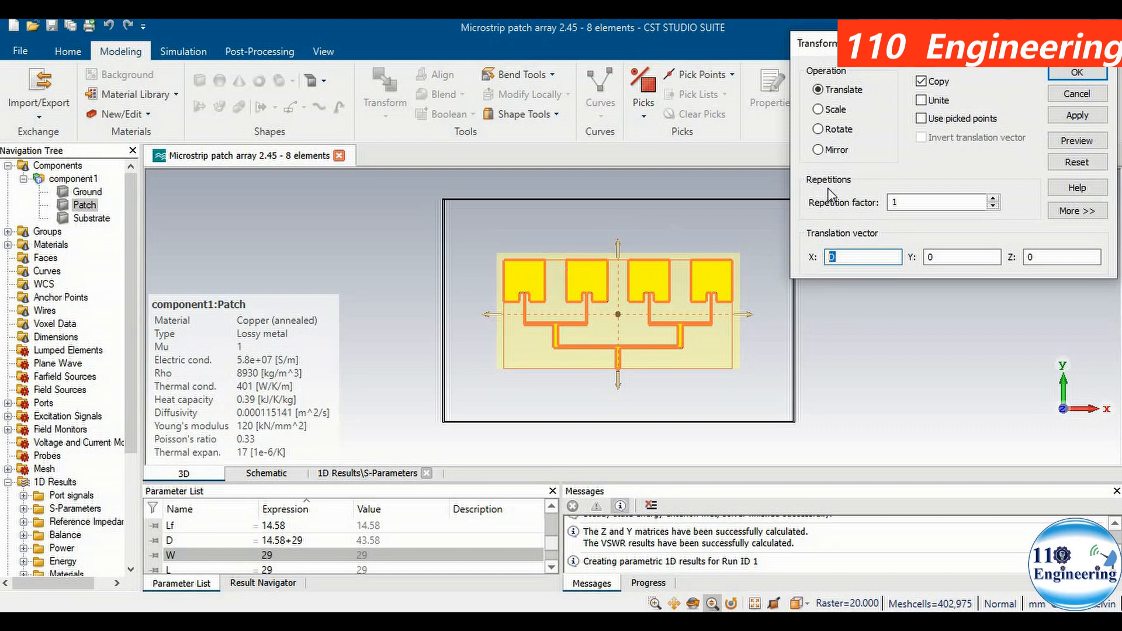
click(1081, 142)
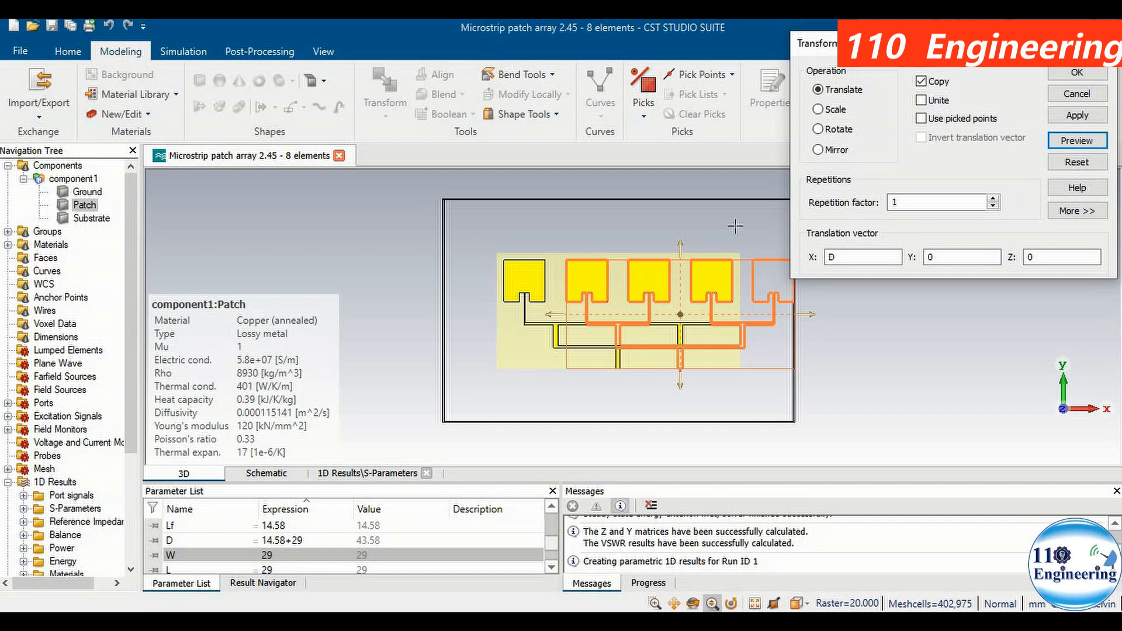
- Increase the copy's X translation to D+D and D+D+D, previewing the Patch copy at each offset
click(850, 260)
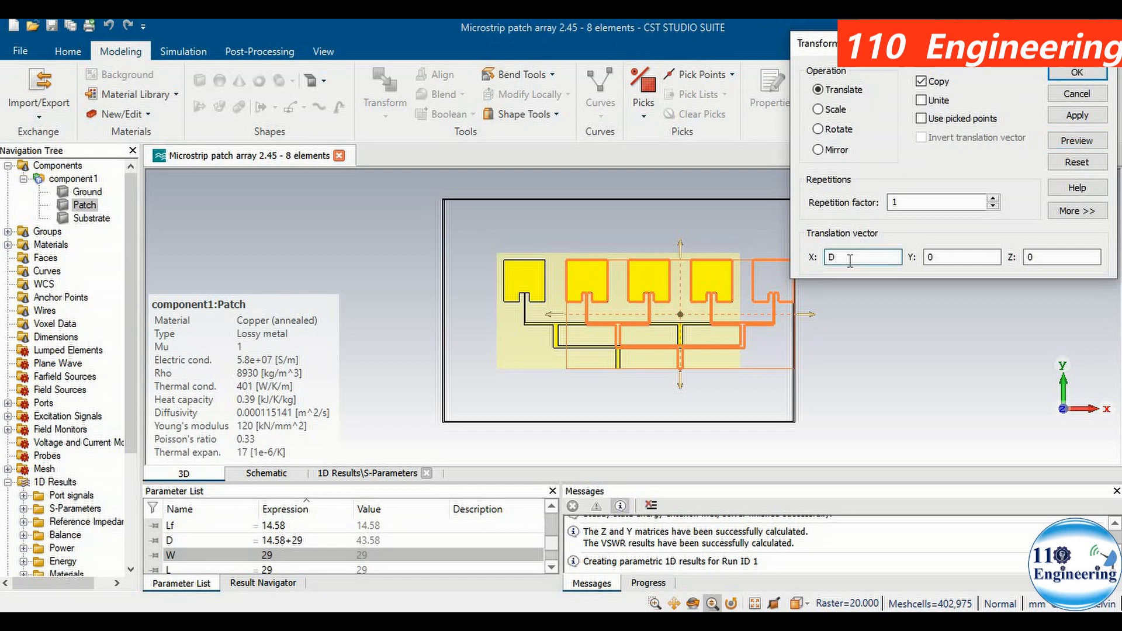
text(+D)
click(1085, 144)
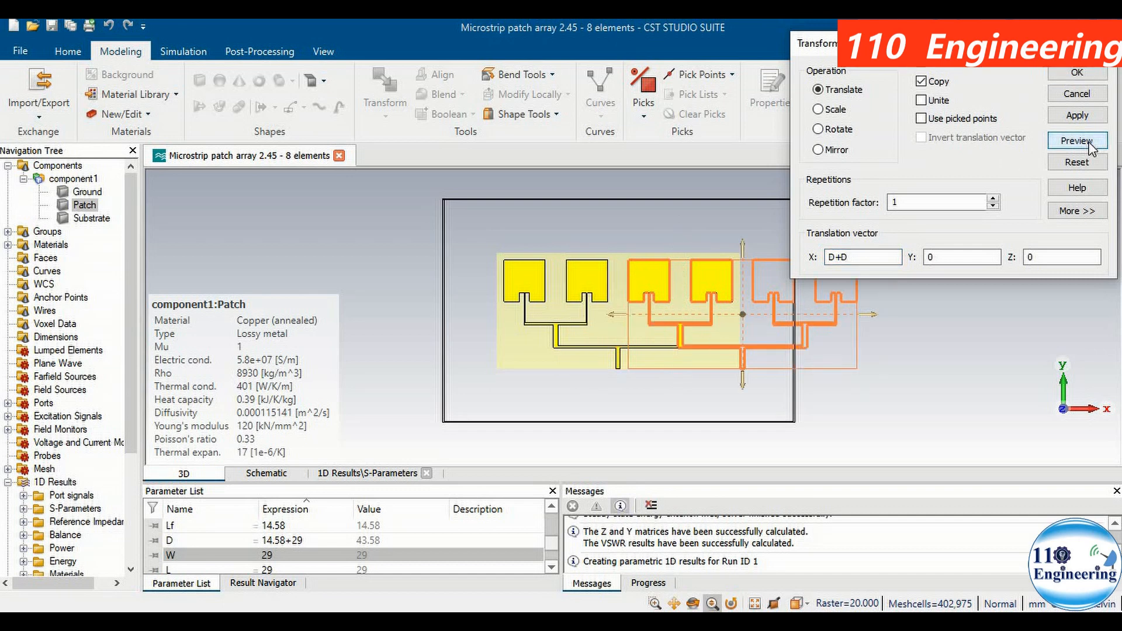
click(855, 258)
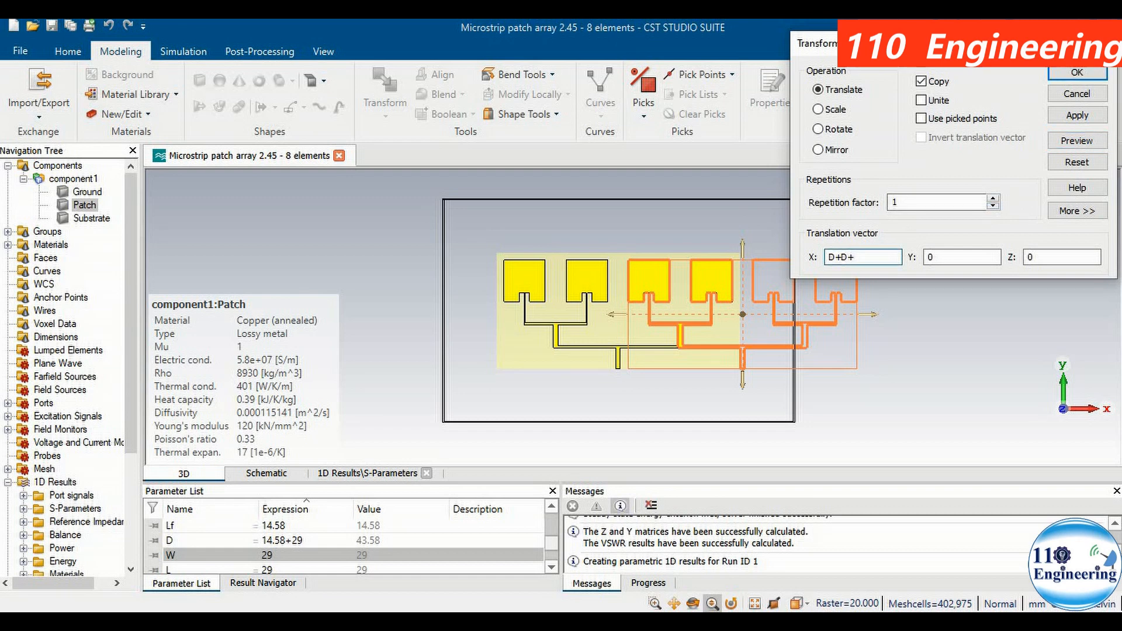
click(1084, 142)
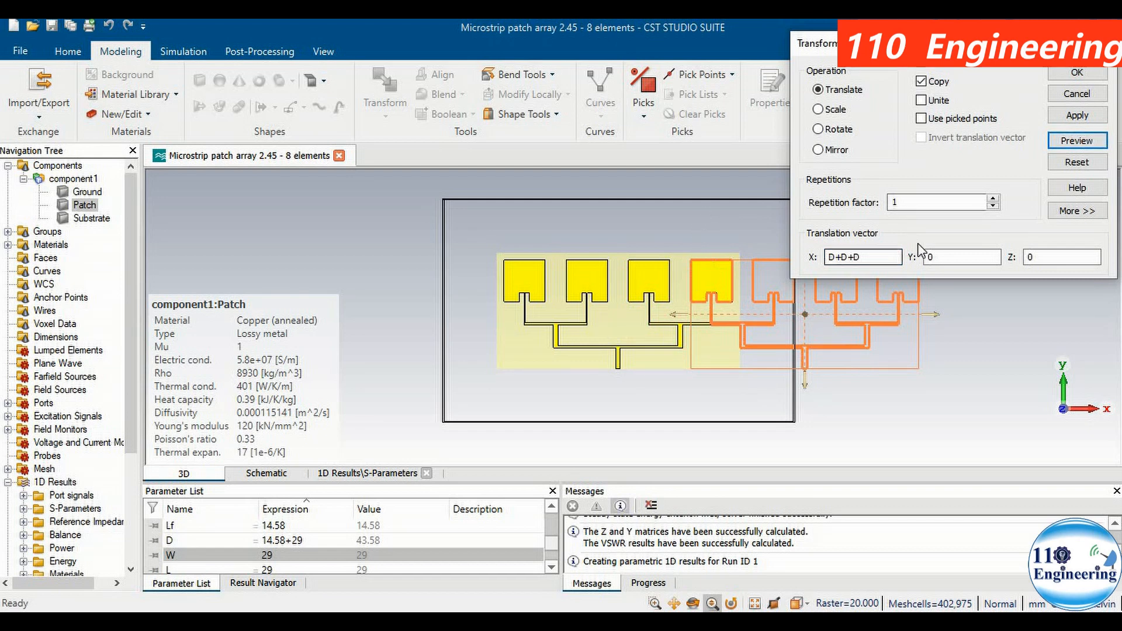
- Set the X translation to D+D+D+D and create the Patch copy, deleting current and parametric results but keeping the result cache
click(871, 258)
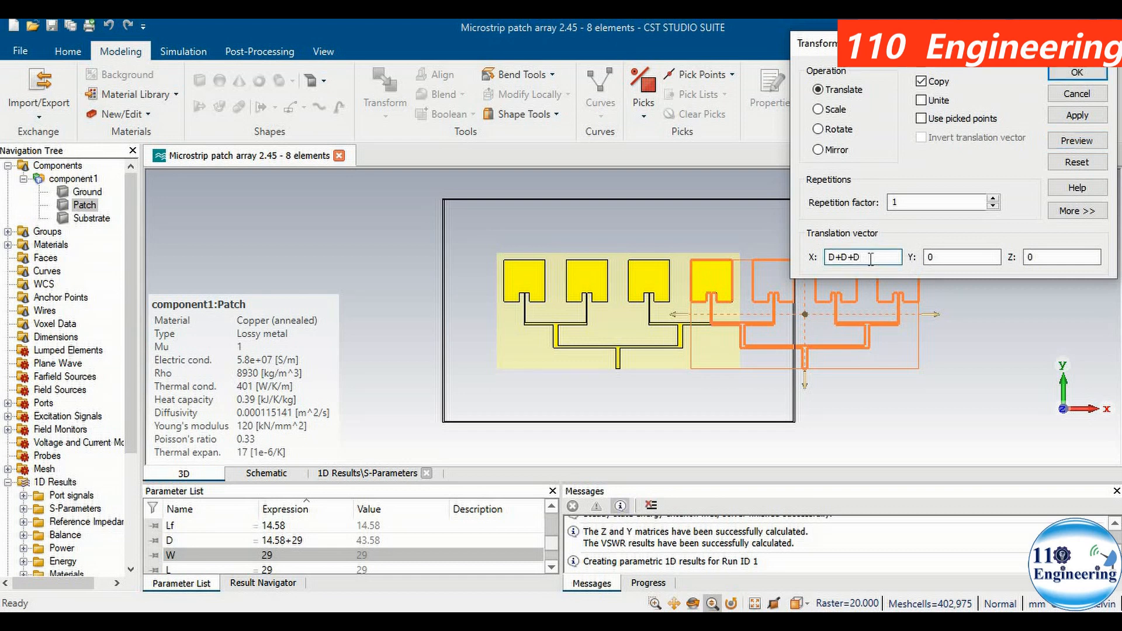
text(+D)
click(1077, 145)
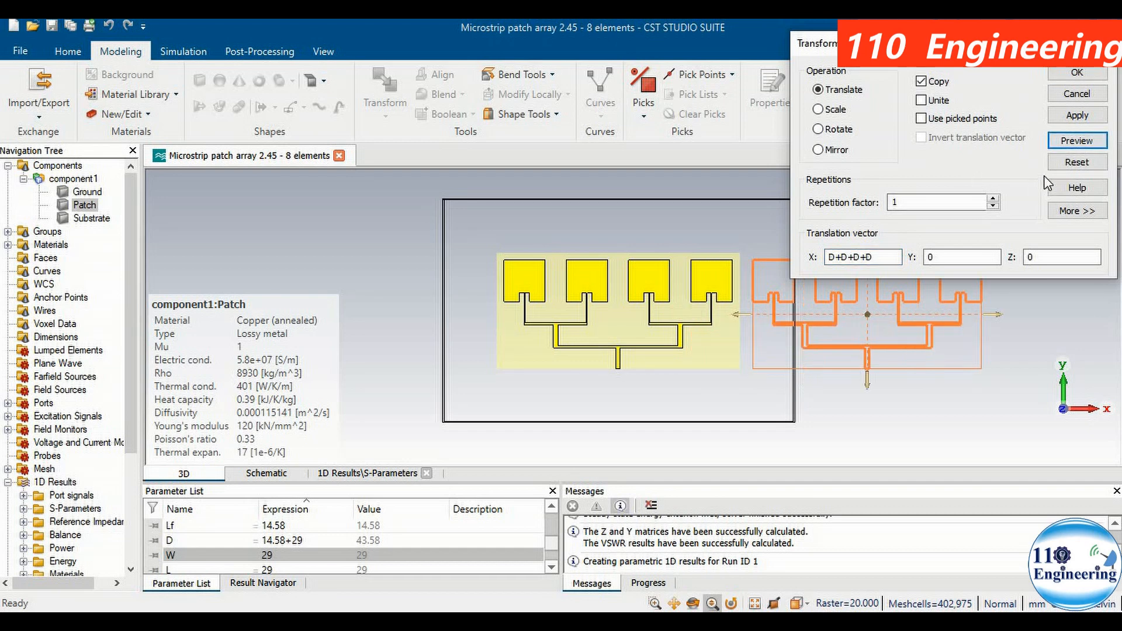
click(1092, 74)
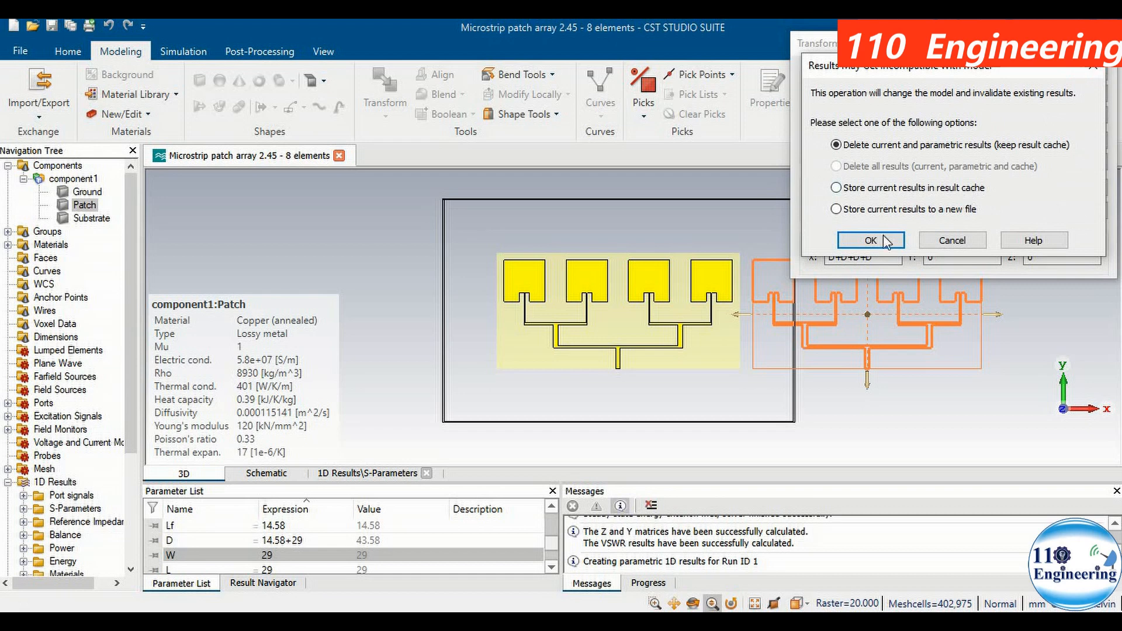
click(871, 240)
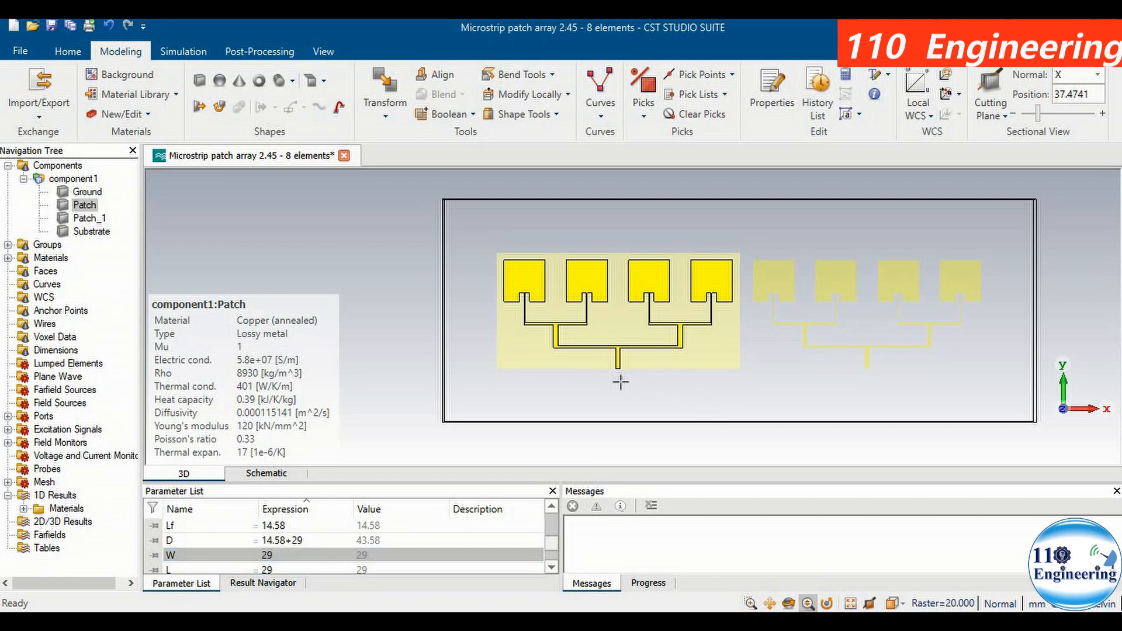
- Examine the Patch solid's history tree, including its added shapes, translations and transformed copy, to locate the brick definitions
click(95, 204)
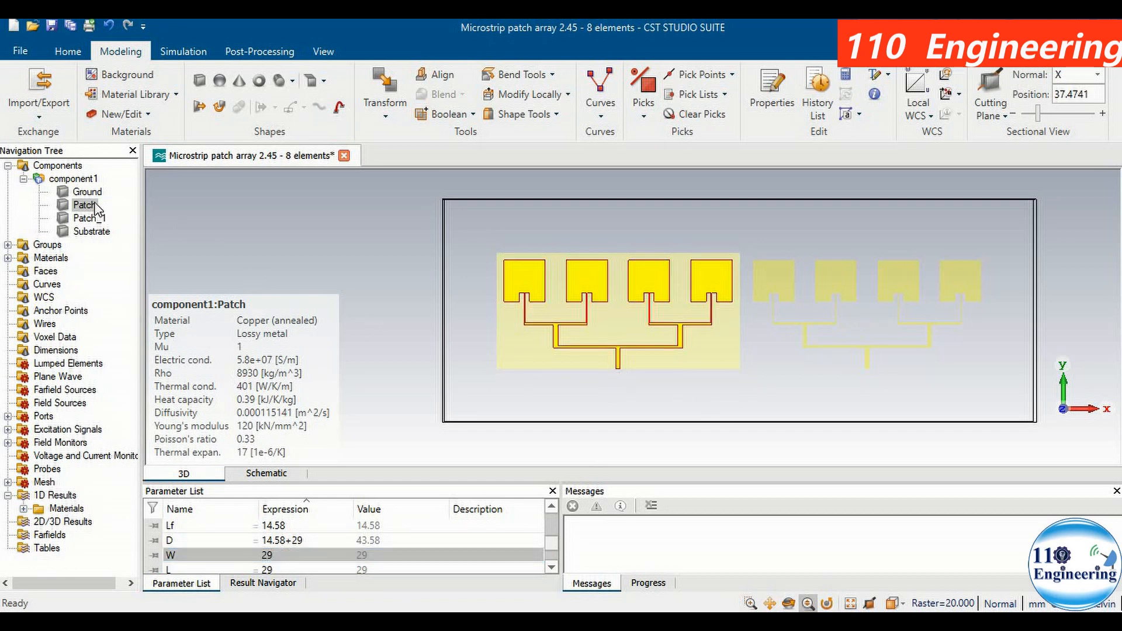
double_click(94, 205)
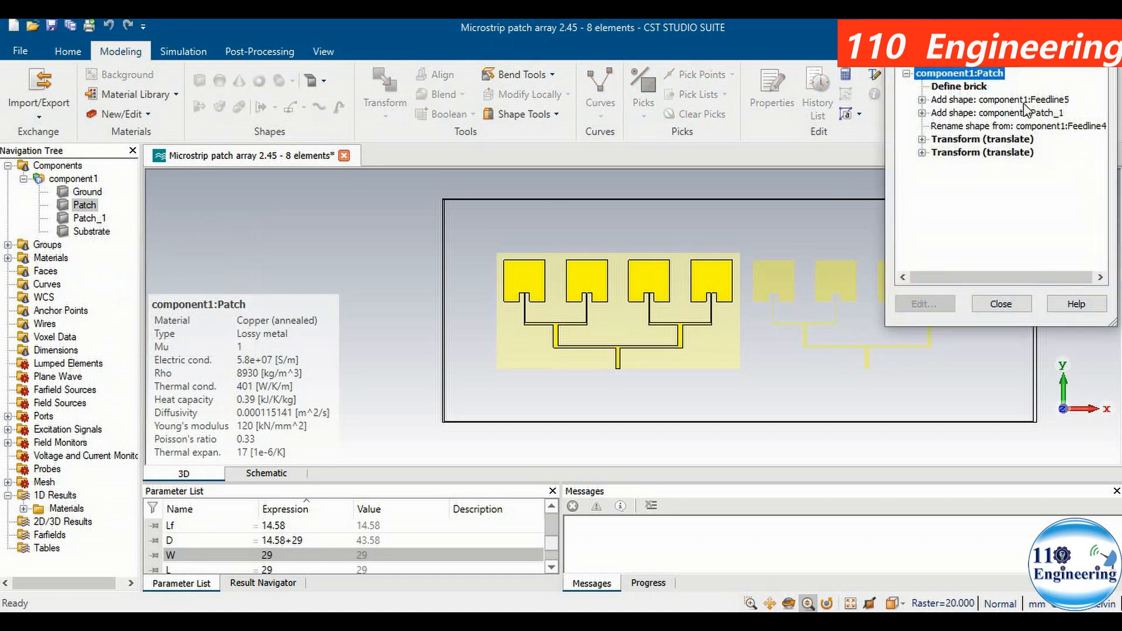
click(921, 99)
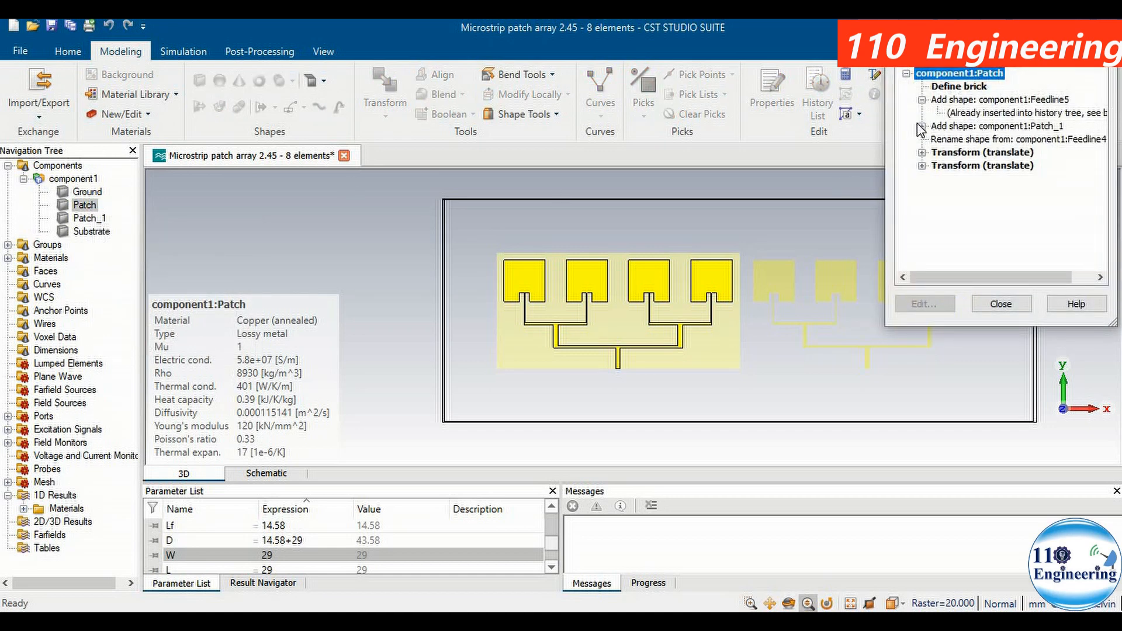
click(922, 126)
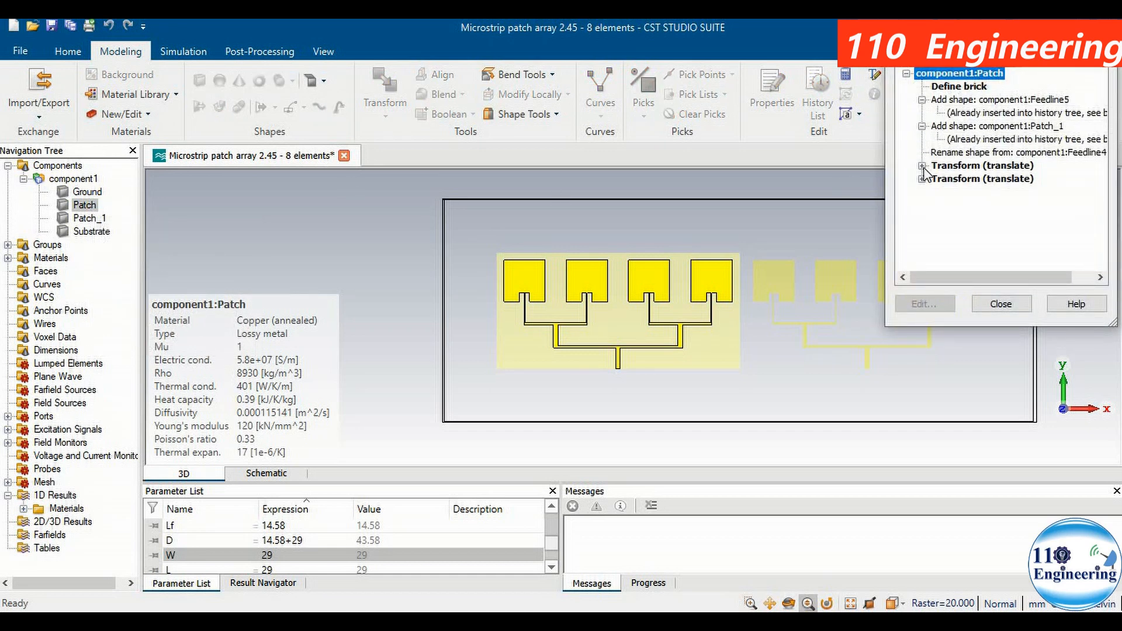
click(956, 87)
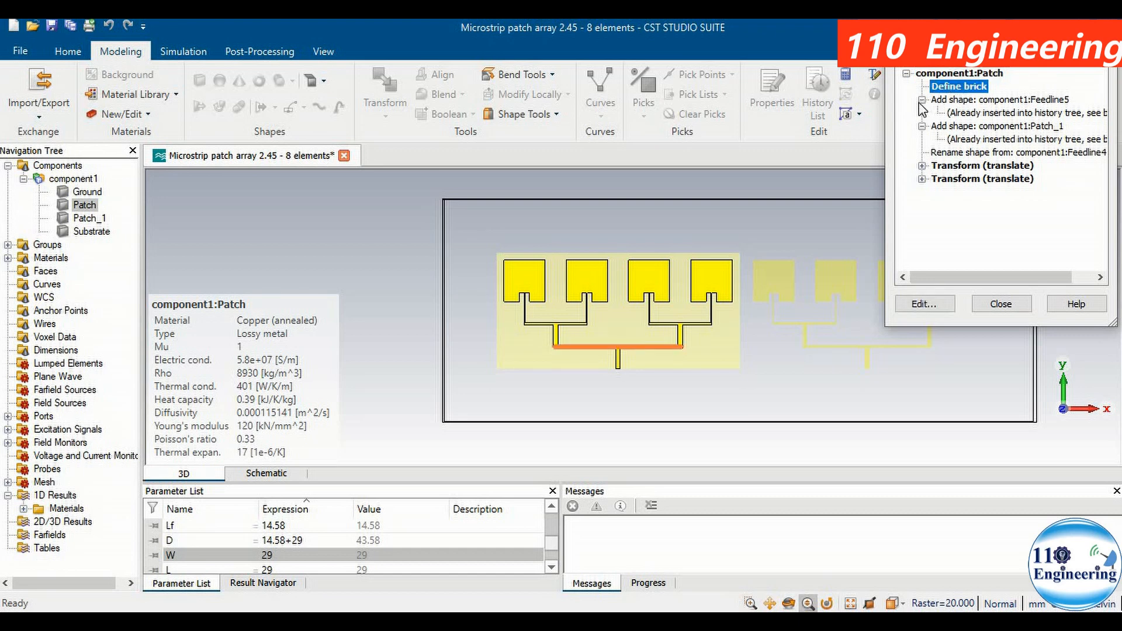
click(922, 166)
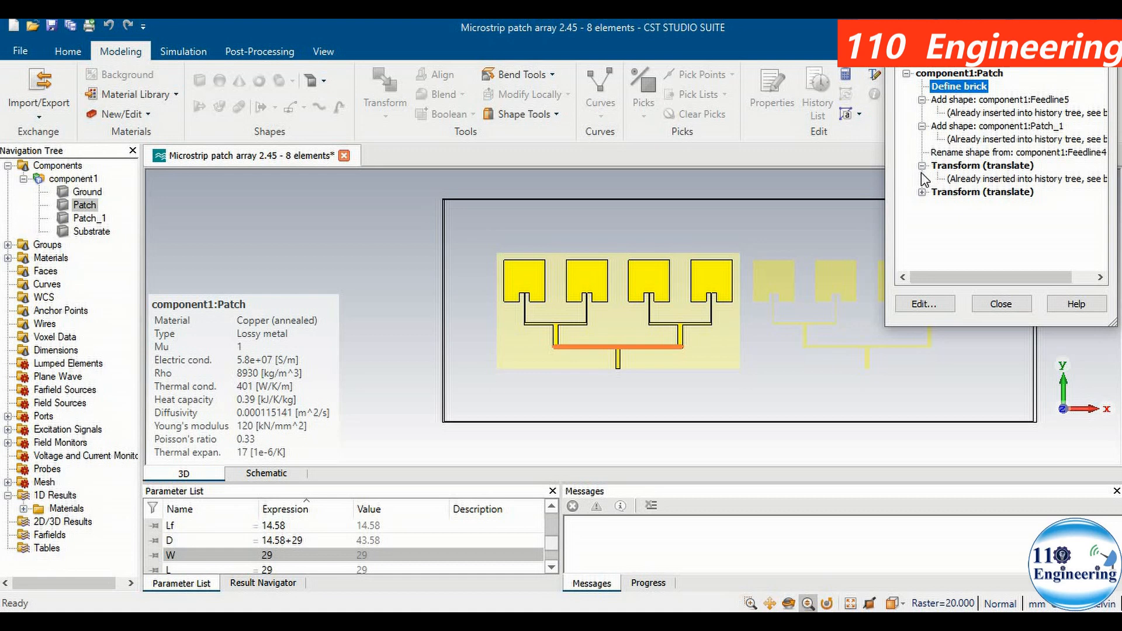
click(921, 193)
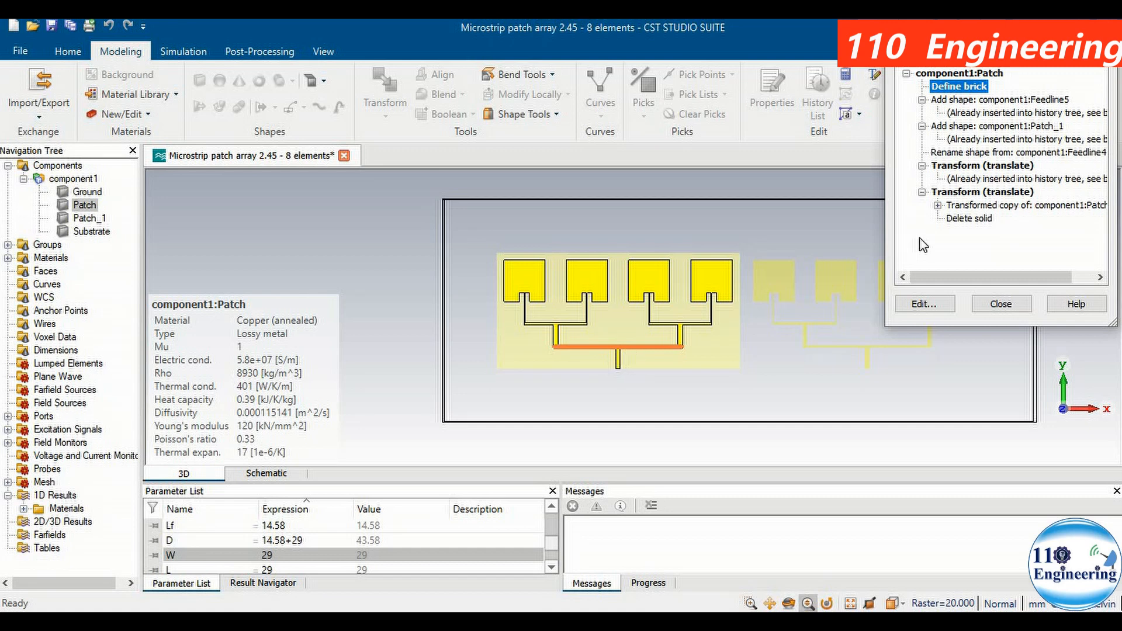
click(937, 205)
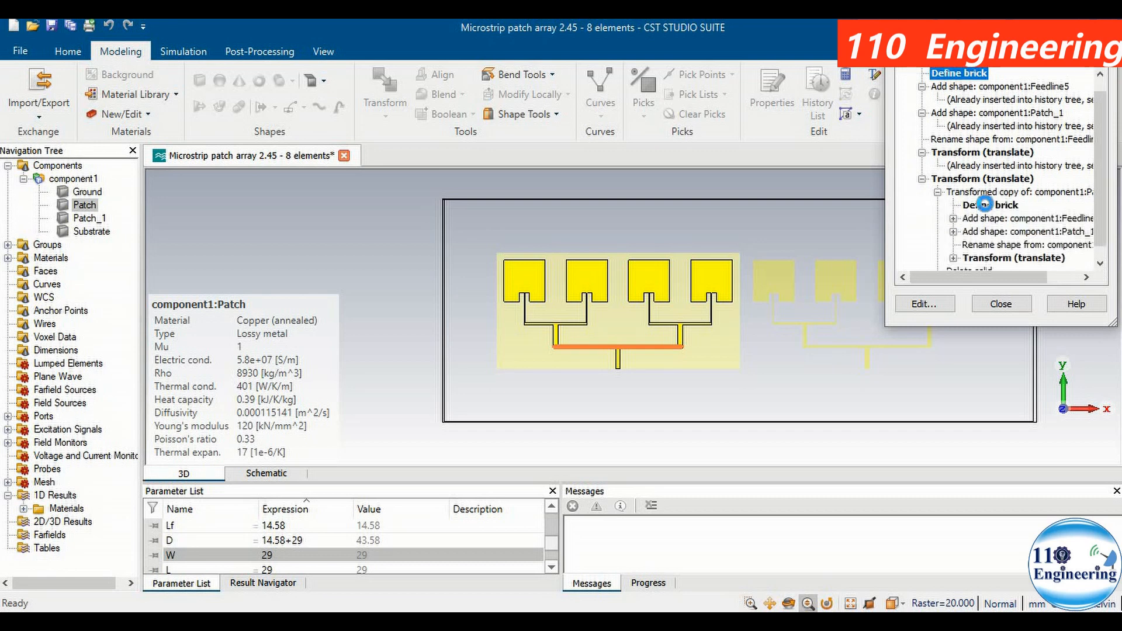
- Copy the Xmin expression from the Feedline5 brick definition in the Patch history, leaving the brick unedited
click(989, 205)
click(953, 218)
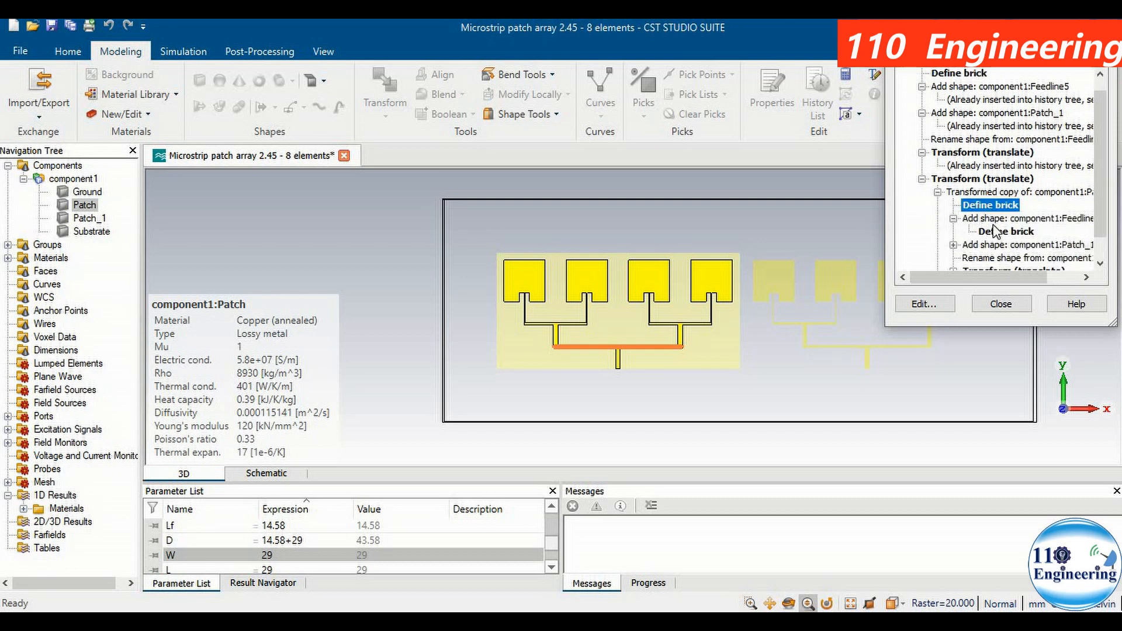
click(1005, 232)
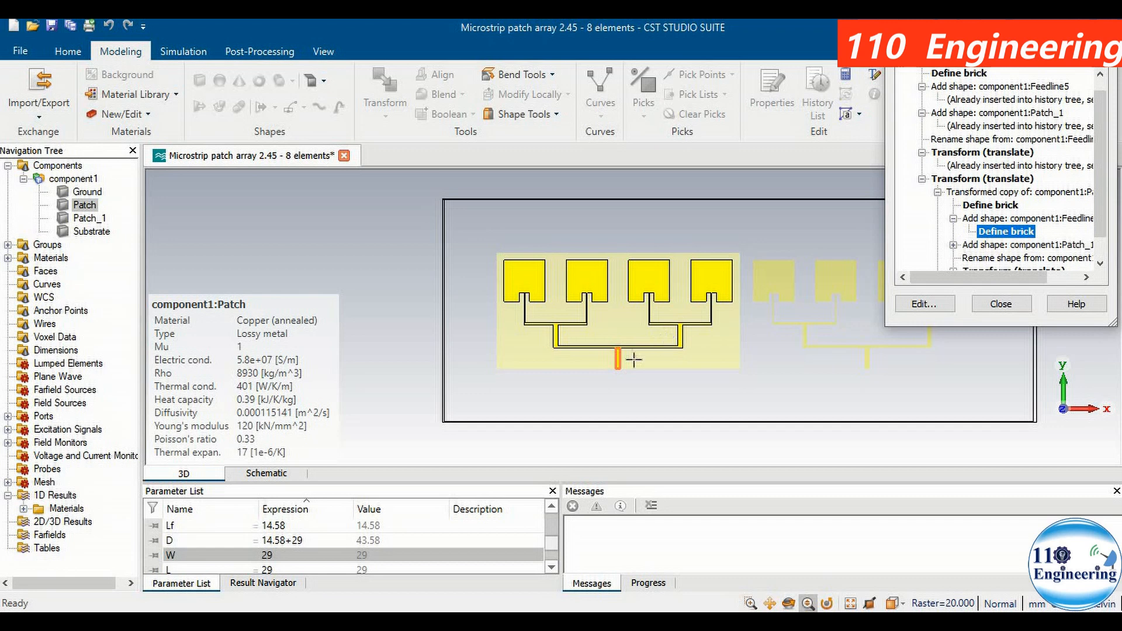
double_click(991, 233)
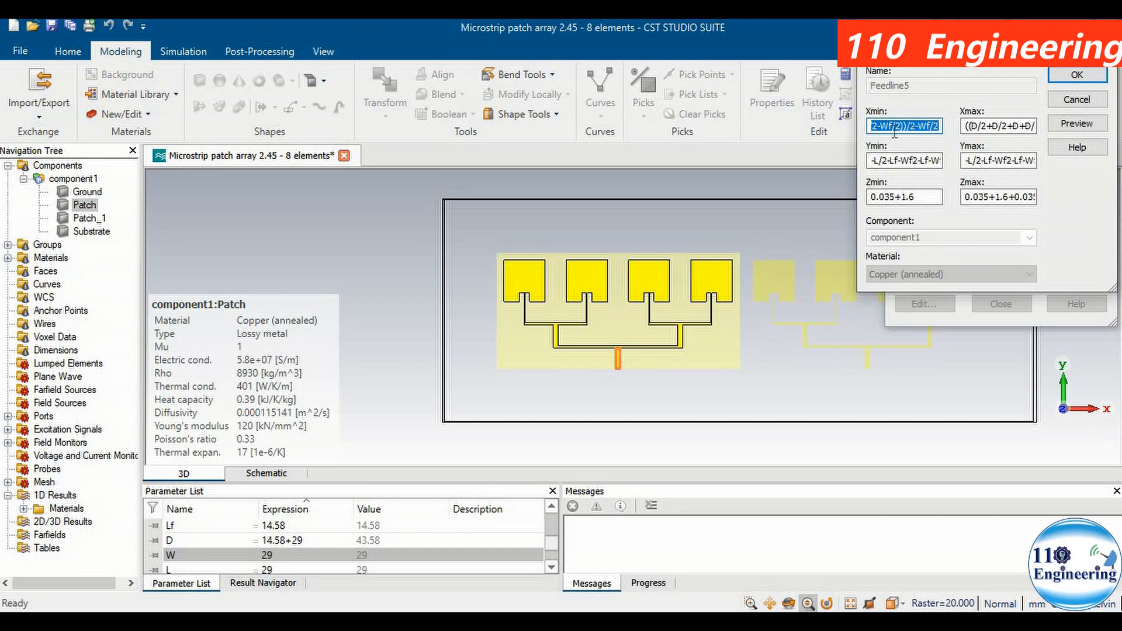
click(1077, 100)
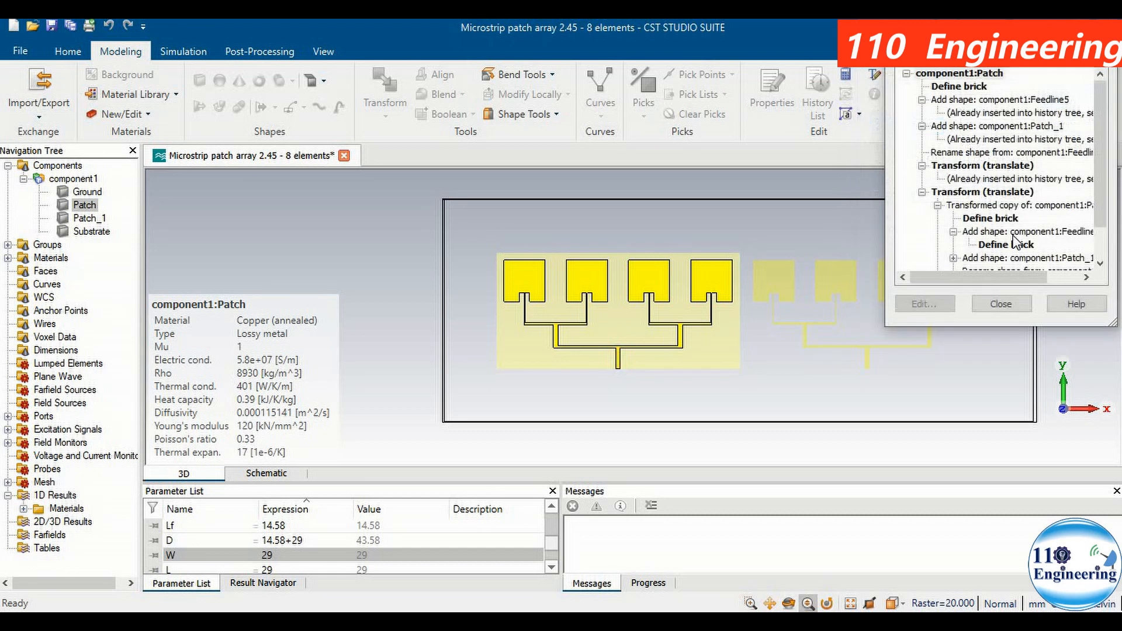
click(1001, 304)
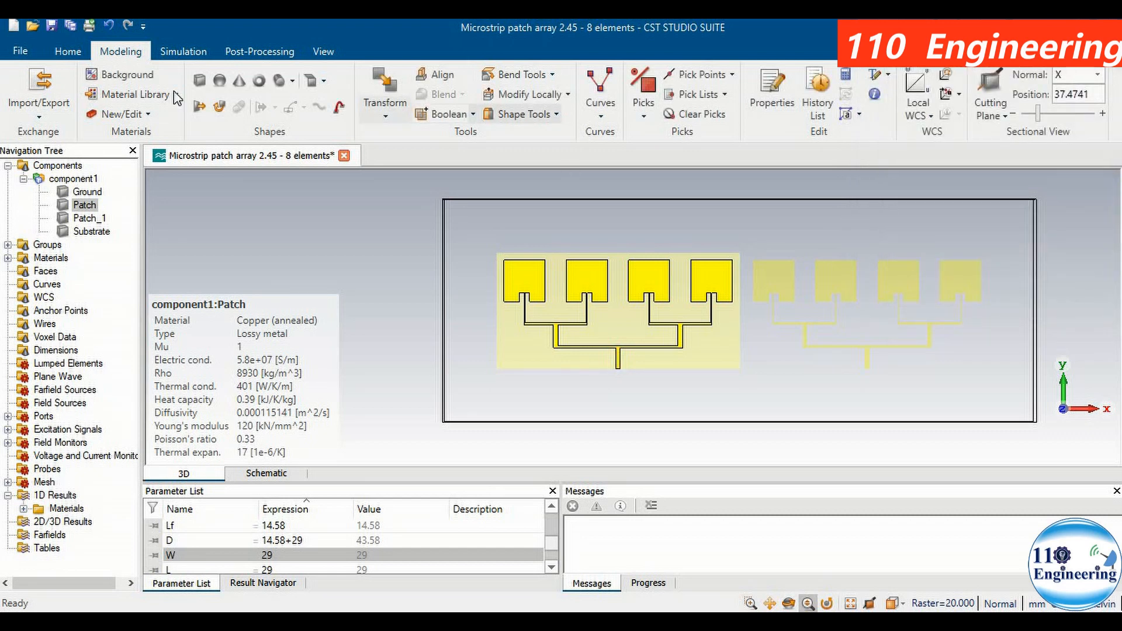
- Start a new brick named Feedline11 in component1 and use the copied Feedline5 expression as its Xmin
click(199, 80)
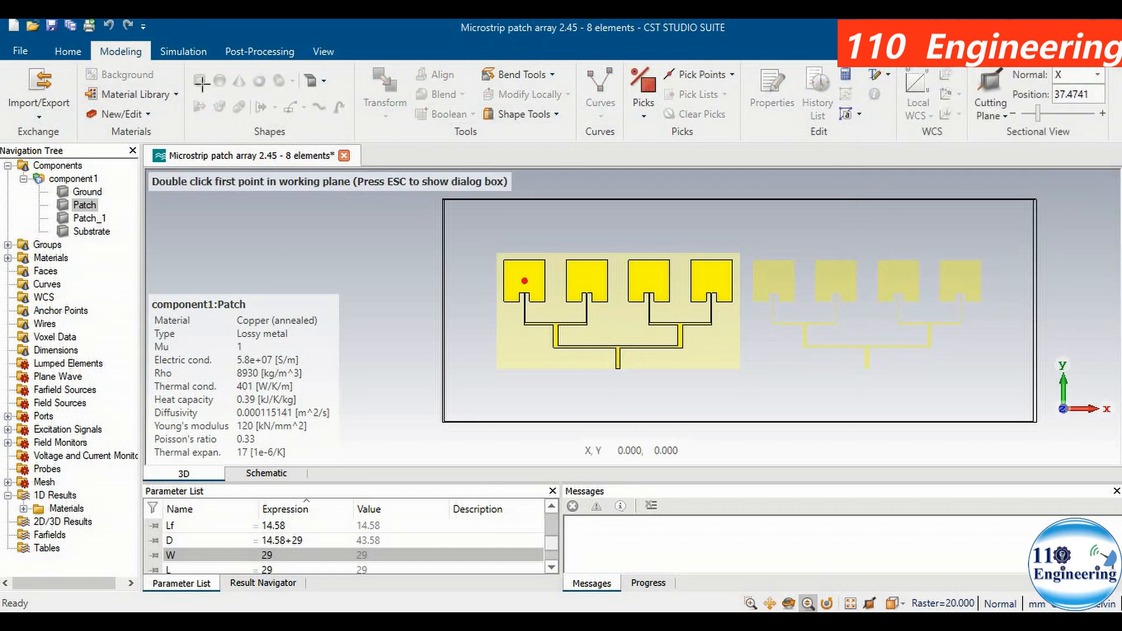
key(Escape)
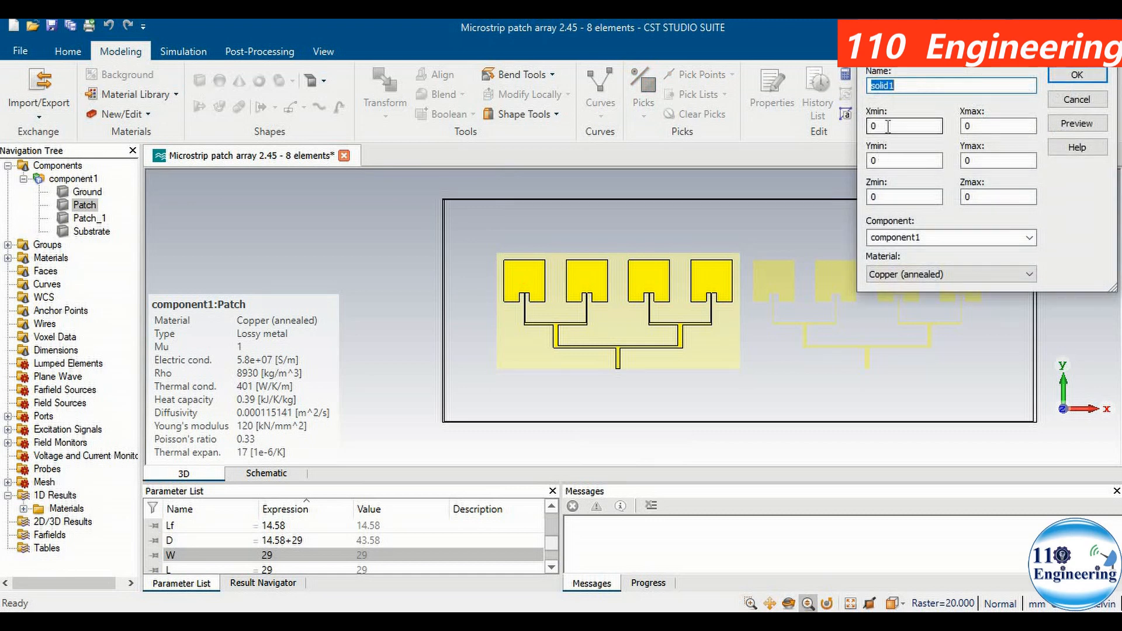
key(Tab)
key(ctrl+v)
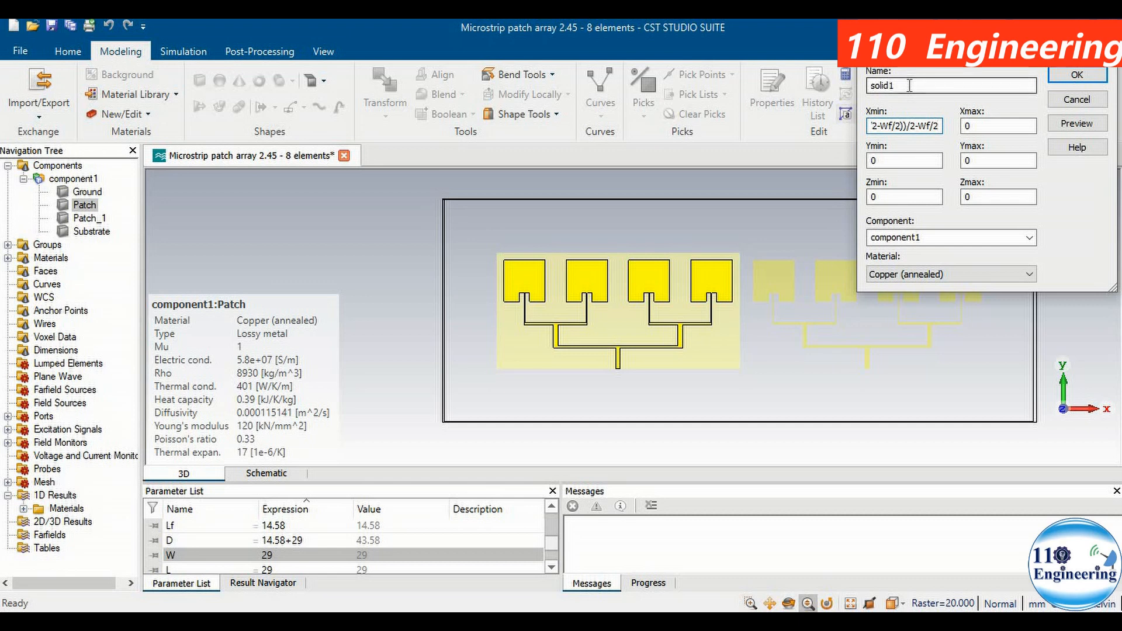
drag(896, 86, 860, 86)
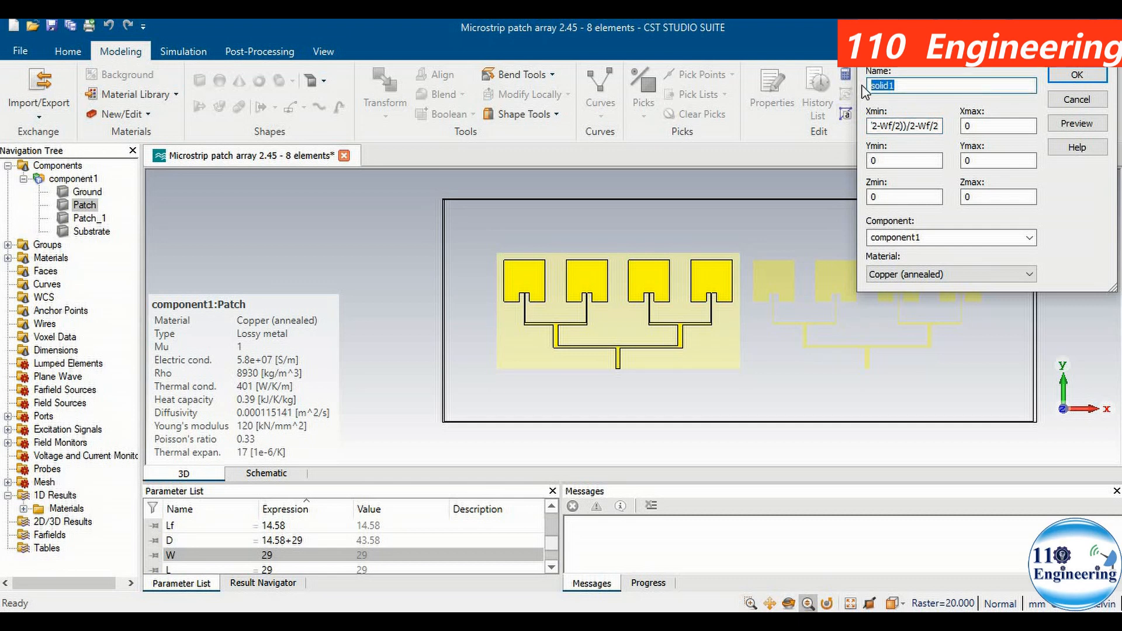
text(Feedline11)
- Set the Xmax of the Feedline11 brick to the Xmin expression plus 4*D
click(913, 127)
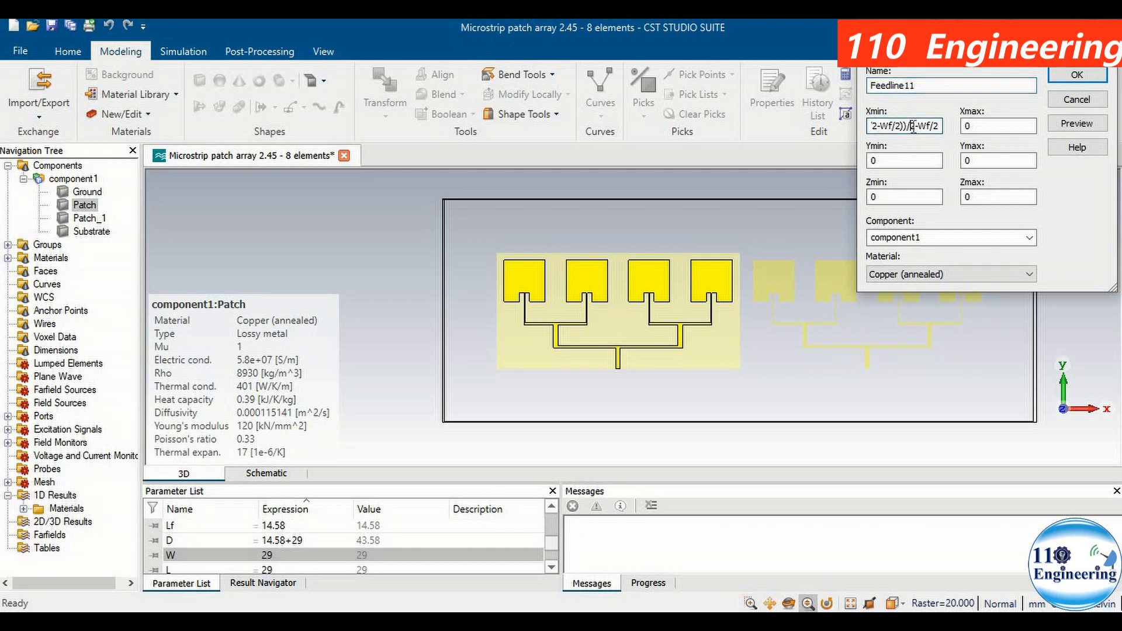
key(ctrl+a)
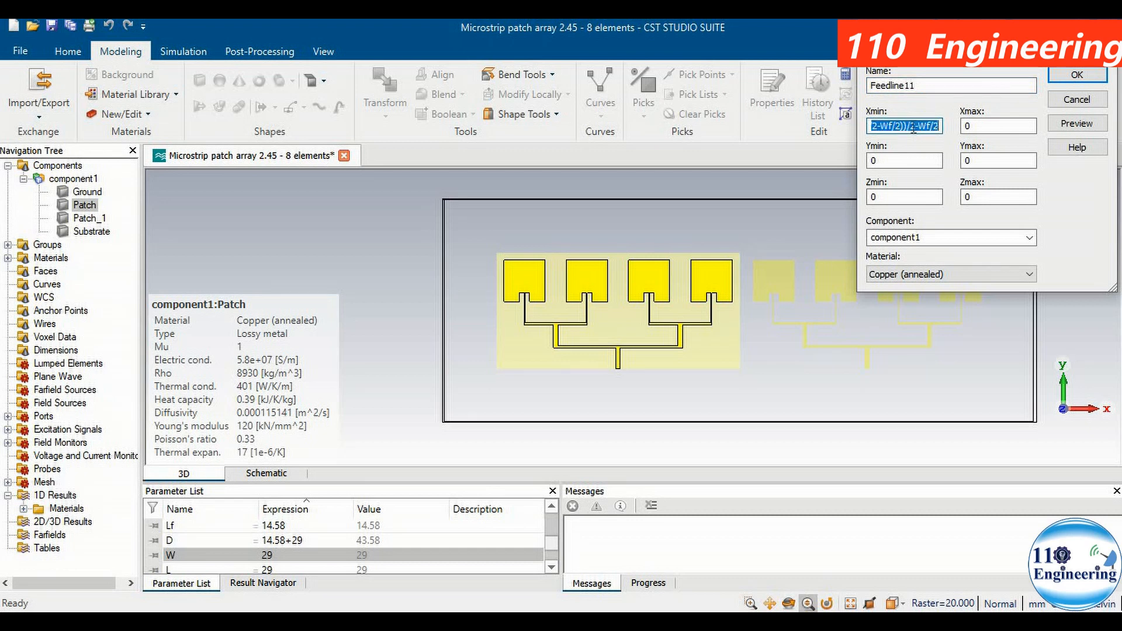
double_click(967, 126)
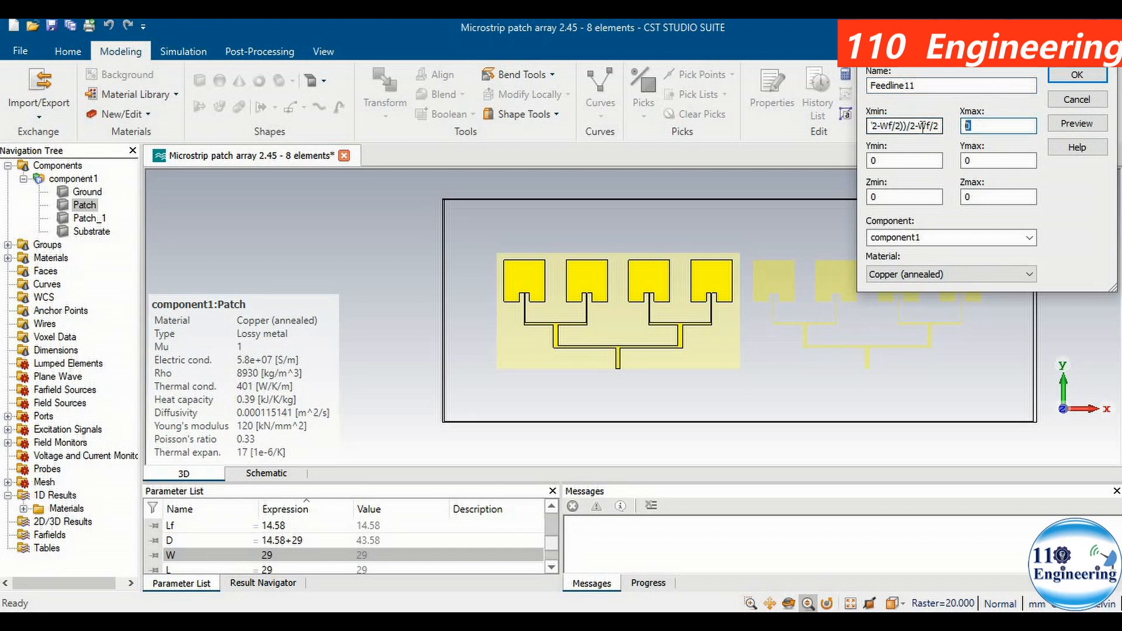
key(ctrl+v)
text(+)
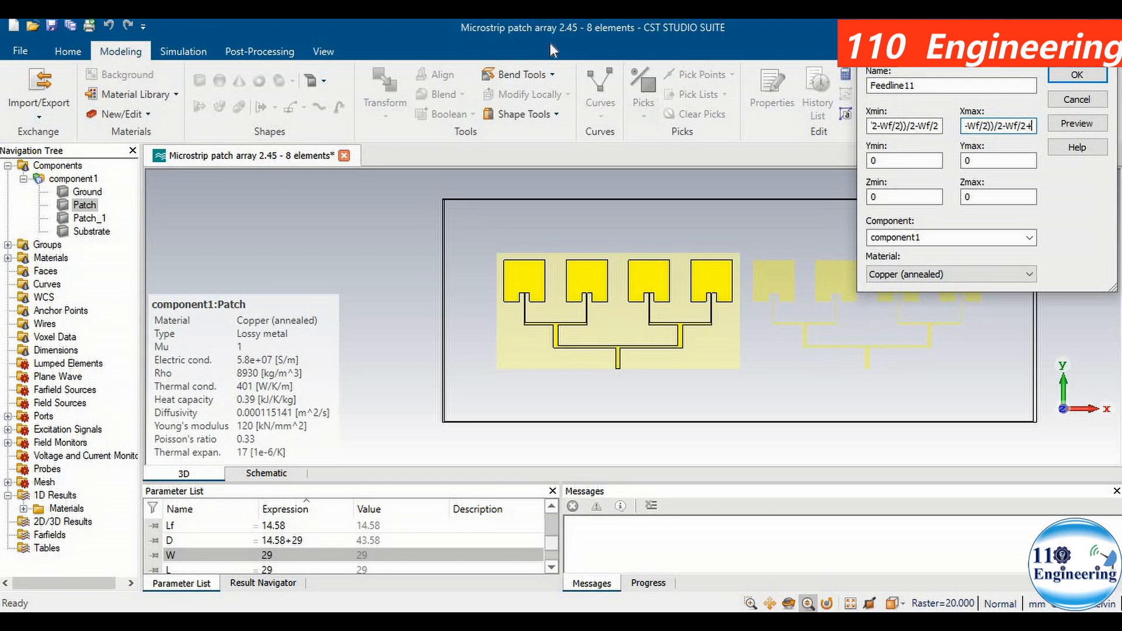
click(323, 51)
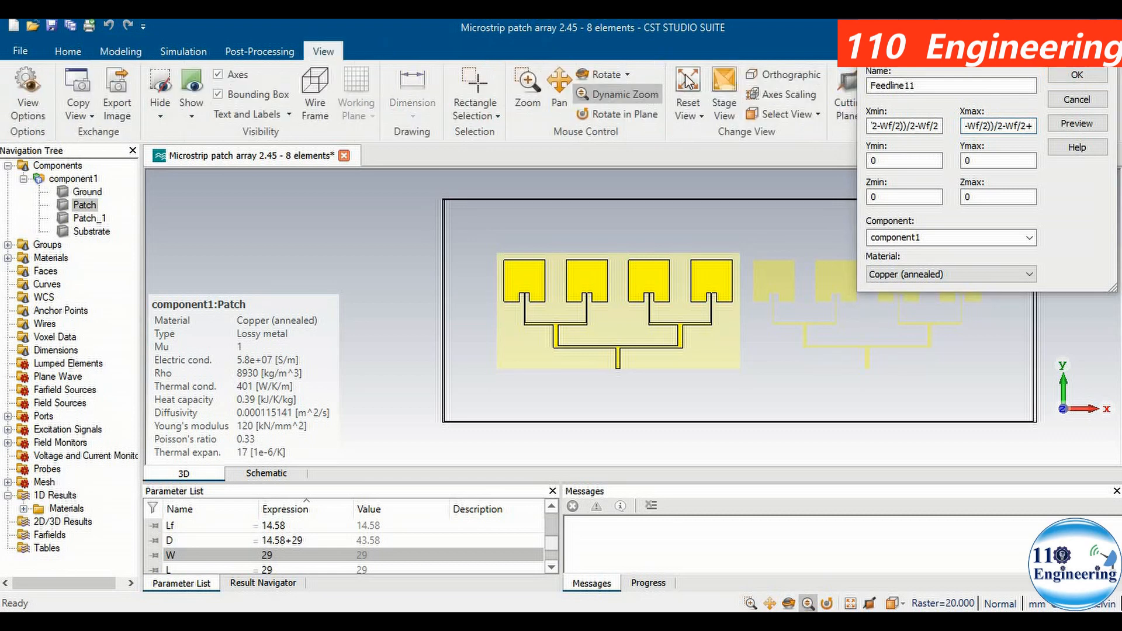
click(558, 88)
drag(760, 230, 706, 258)
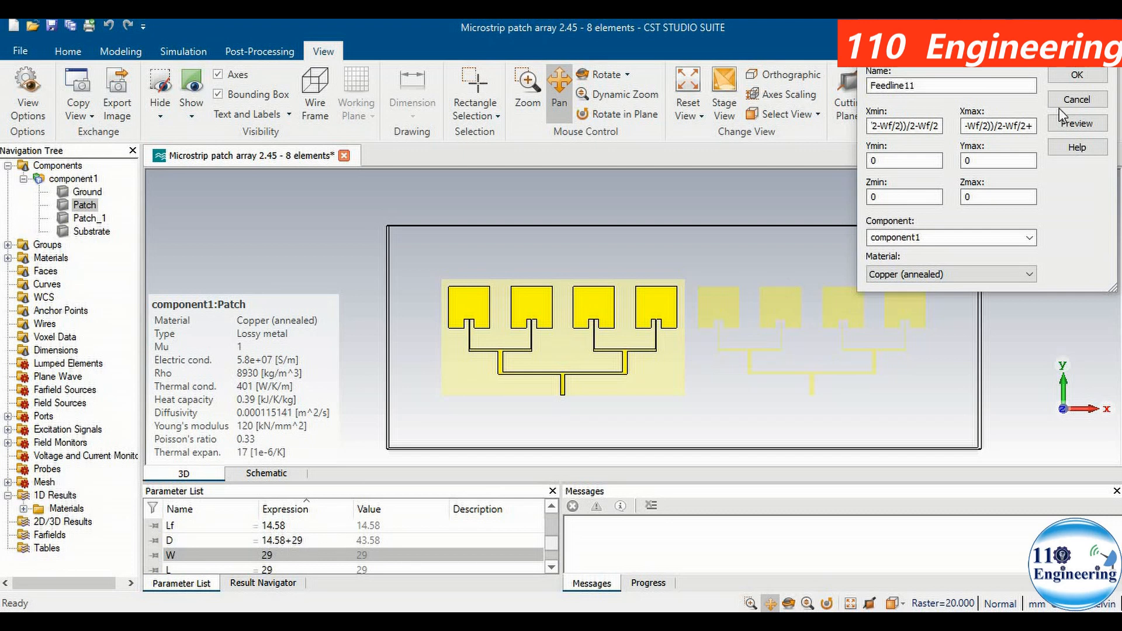
click(1035, 126)
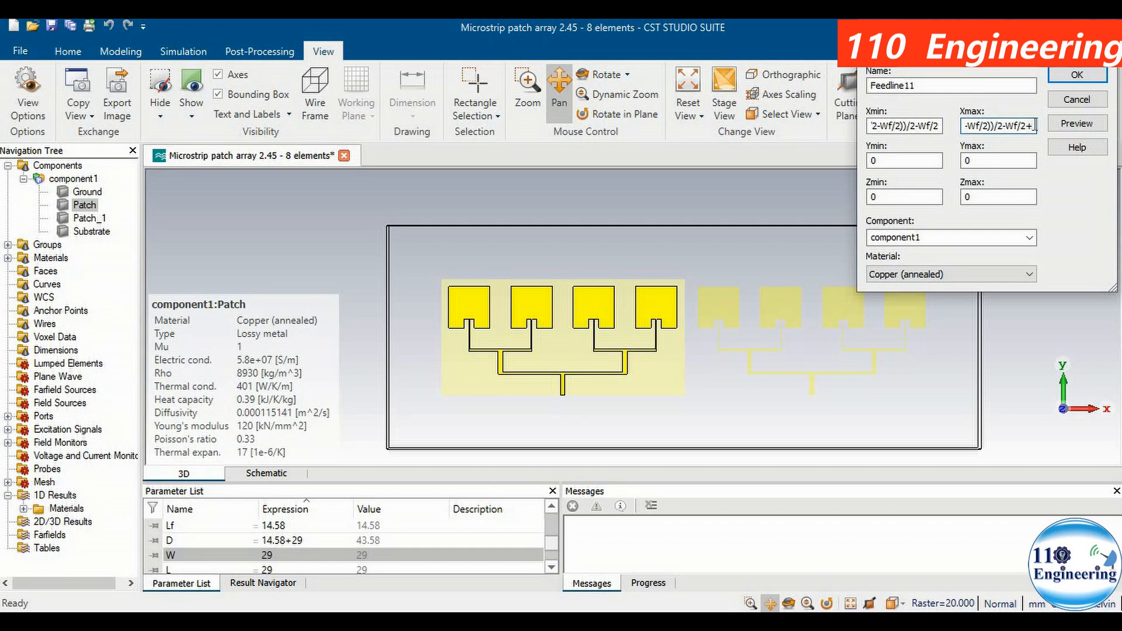
text(+4*D)
- Set the Ymin of the Feedline11 brick to -L/2-Lf-Wf2-Lf-Wf2-Lf
double_click(873, 161)
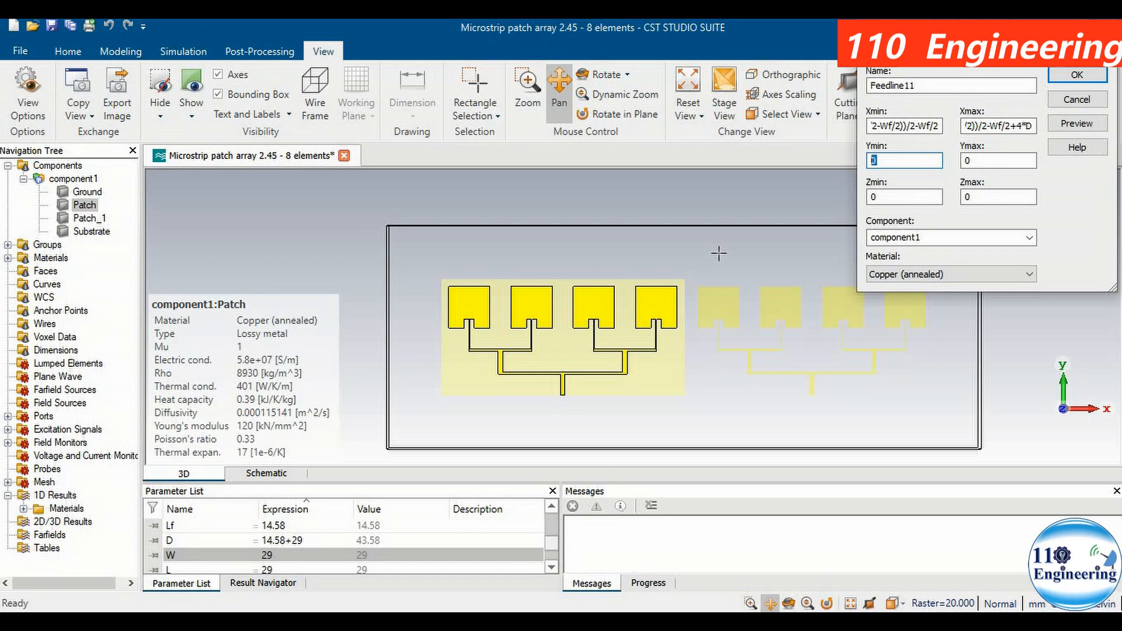
text(-L/2)
text(-)
text(-Wf2-Lf-)
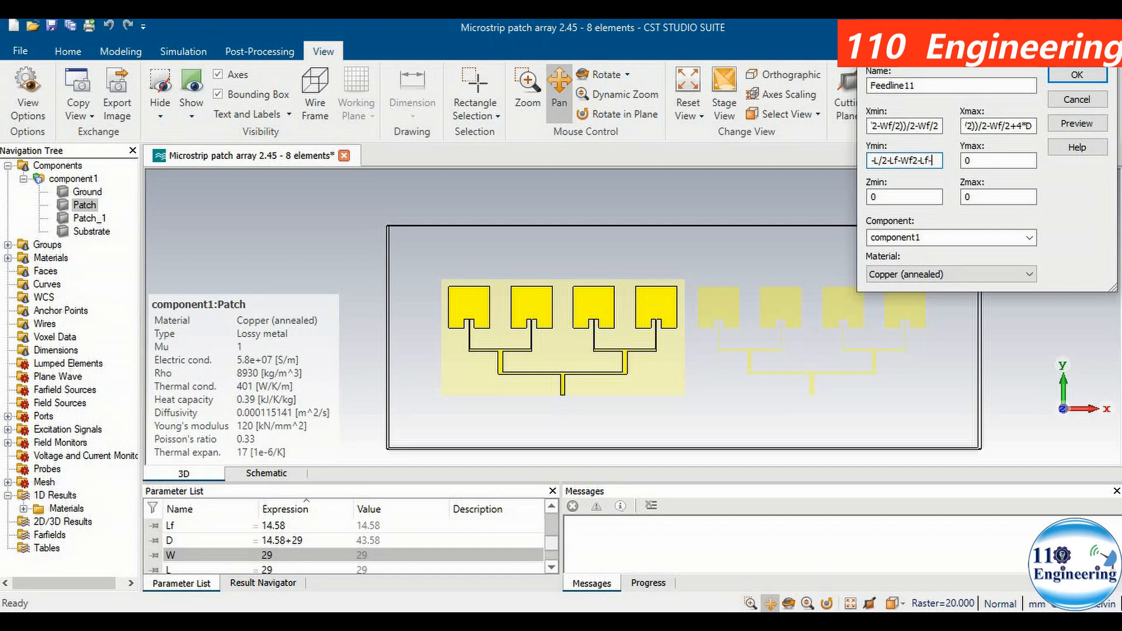
text(Wf2)
text(-Lf)
- Copy the Ymin expression into Ymax of the Feedline11 brick, and append -Wf2 to Ymin
click(920, 160)
drag(938, 161, 878, 163)
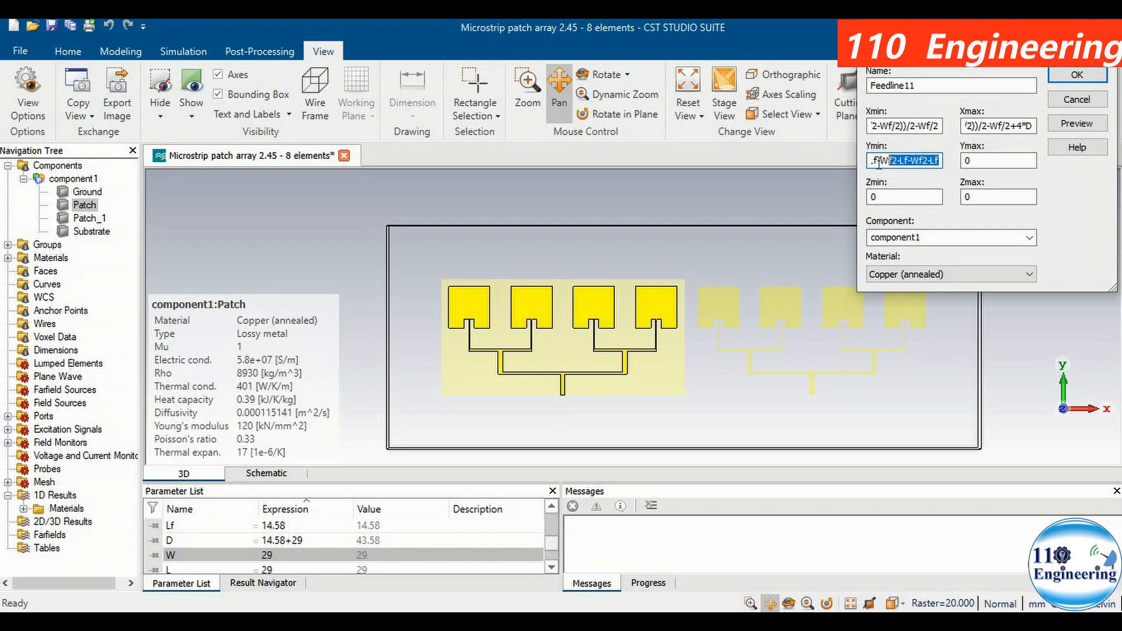
click(888, 160)
double_click(888, 160)
double_click(965, 161)
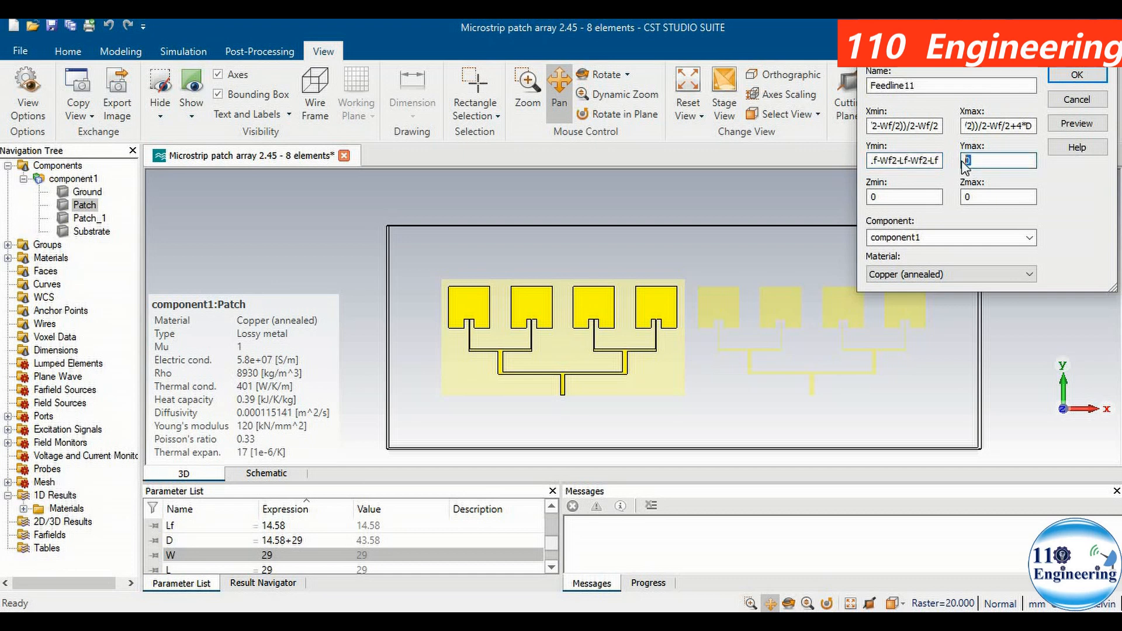
key(ctrl+v)
click(934, 161)
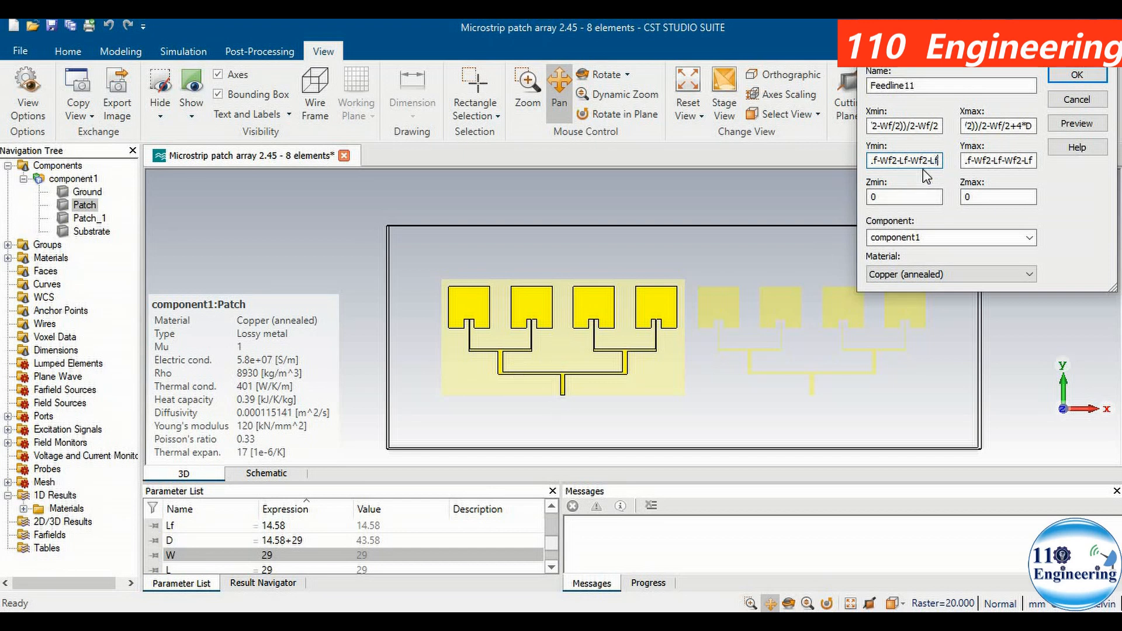
text(-Wf2)
drag(939, 160, 922, 163)
- Set the Feedline11 brick's Zmin to 0.035+1.6 and Zmax to 0.035+1.6+0.035, and preview the brick
click(898, 199)
text(.035)
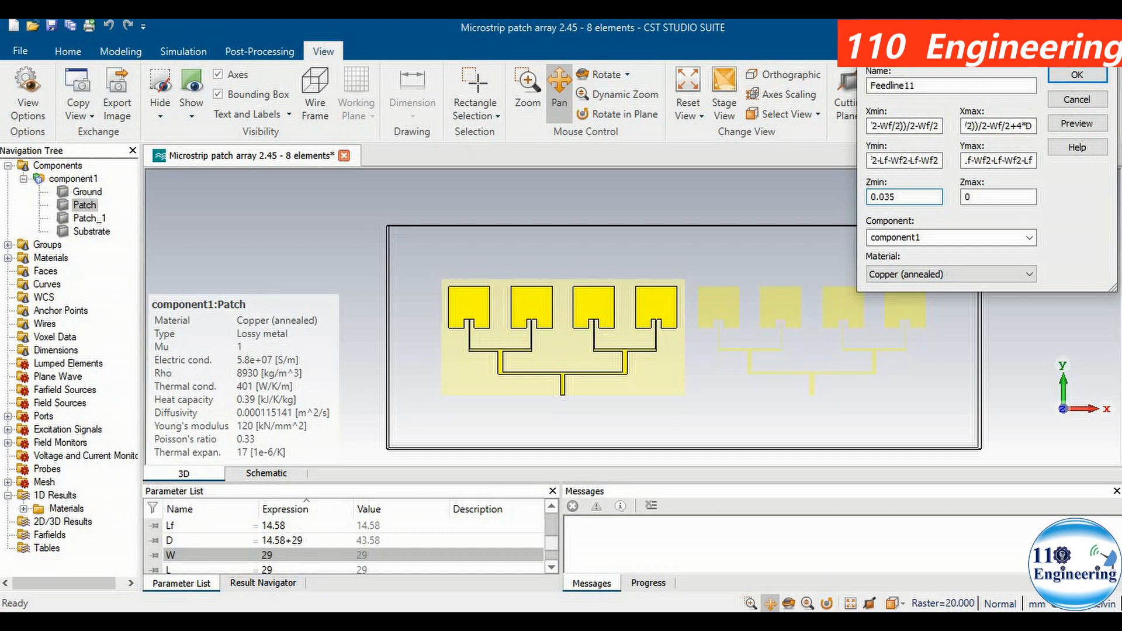
text(+1.6)
drag(924, 201, 842, 198)
key(ctrl+c)
double_click(965, 198)
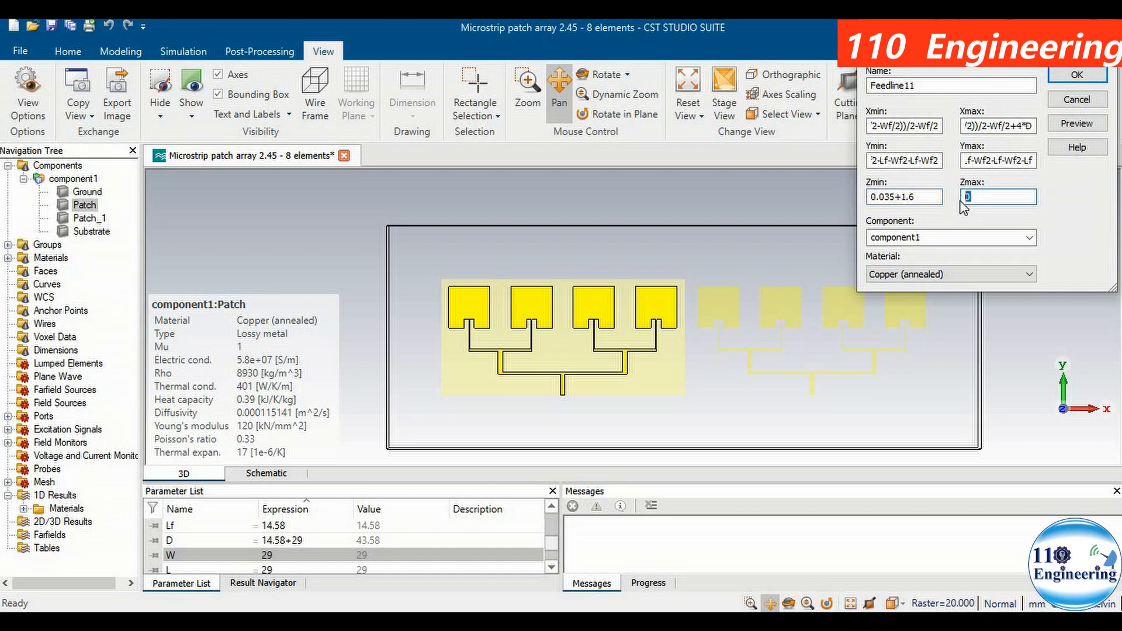
key(ctrl+v)
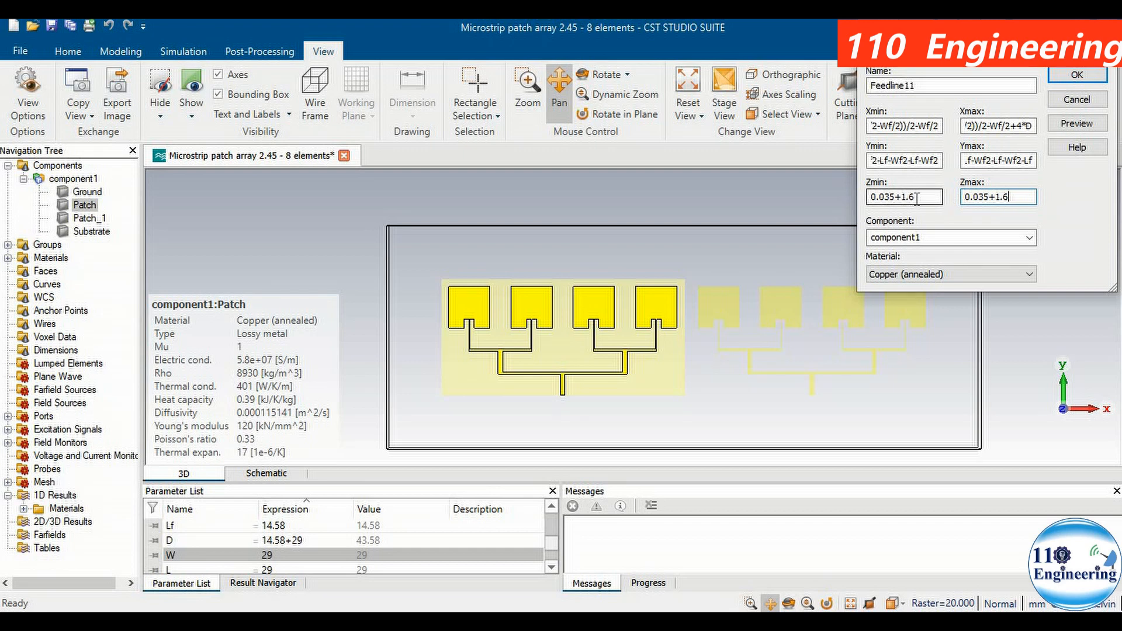
text(+0.036)
key(BackSpace)
text(5)
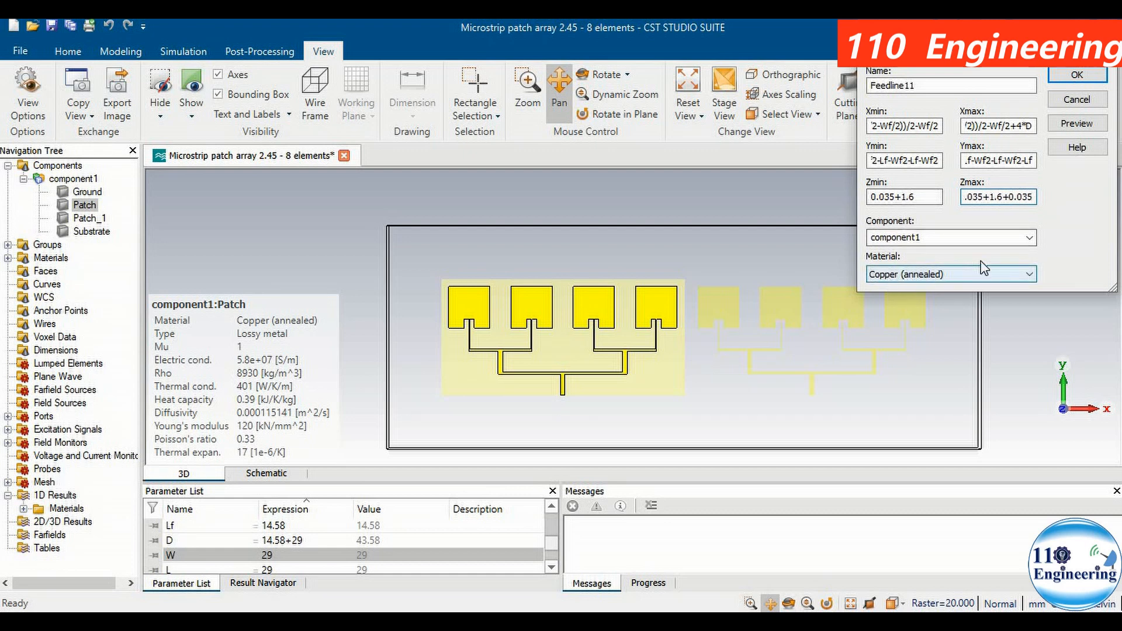
click(1082, 123)
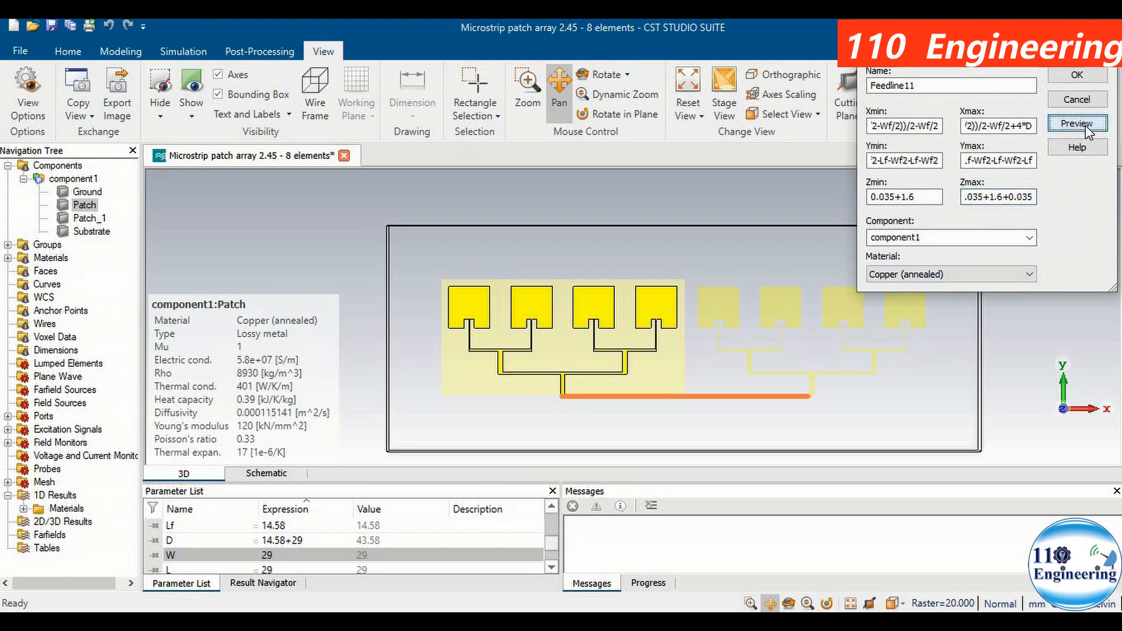
- Append +Wf to the Feedline11 brick's Xmax so it spans the second group's feedline, preview it and create the brick
click(584, 95)
drag(657, 317, 623, 479)
drag(613, 306, 537, 191)
drag(557, 281, 513, 271)
click(619, 94)
drag(762, 319, 719, 381)
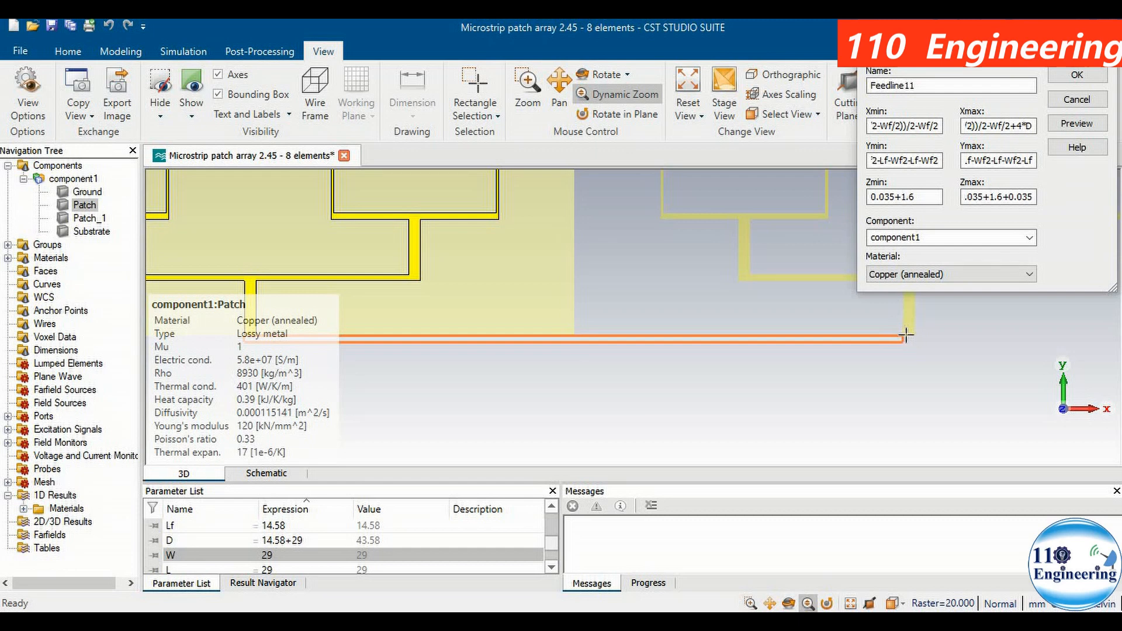
click(1027, 125)
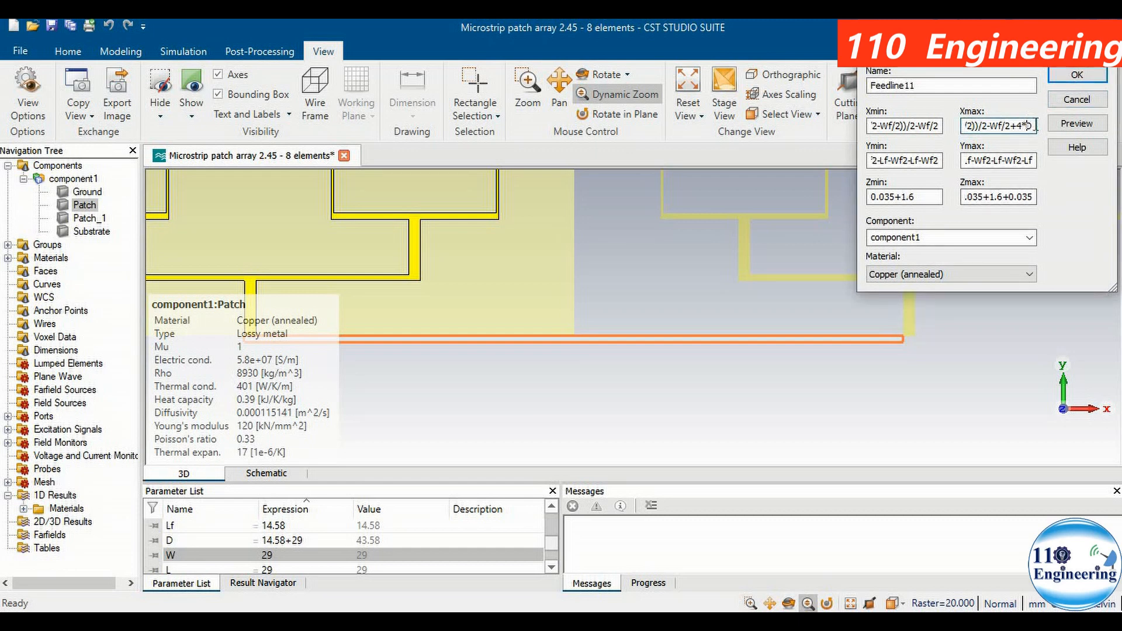
text(+Wf)
click(1077, 126)
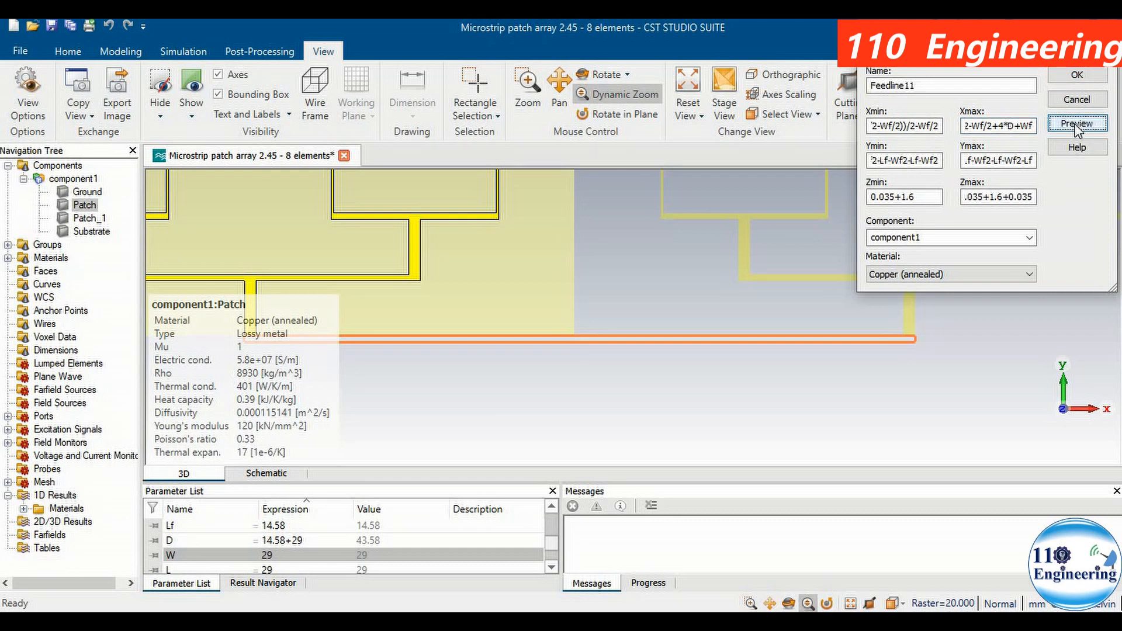
click(1075, 74)
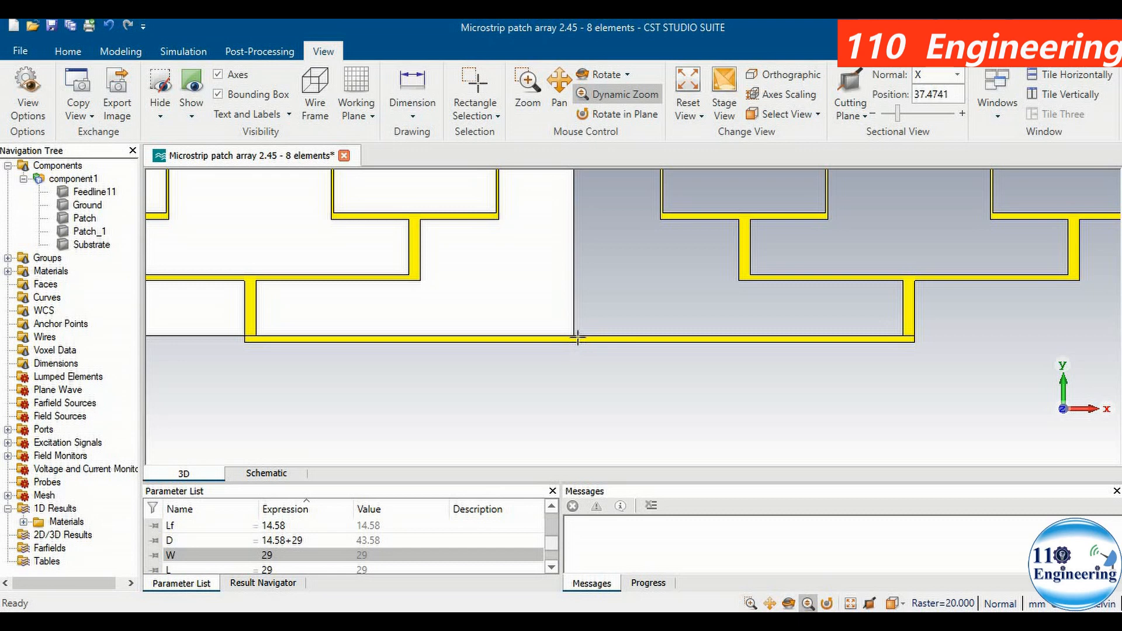
- Copy the Xmin expression from the Feedline11 brick definition, leaving the brick unedited
scroll(585, 288, down, 5)
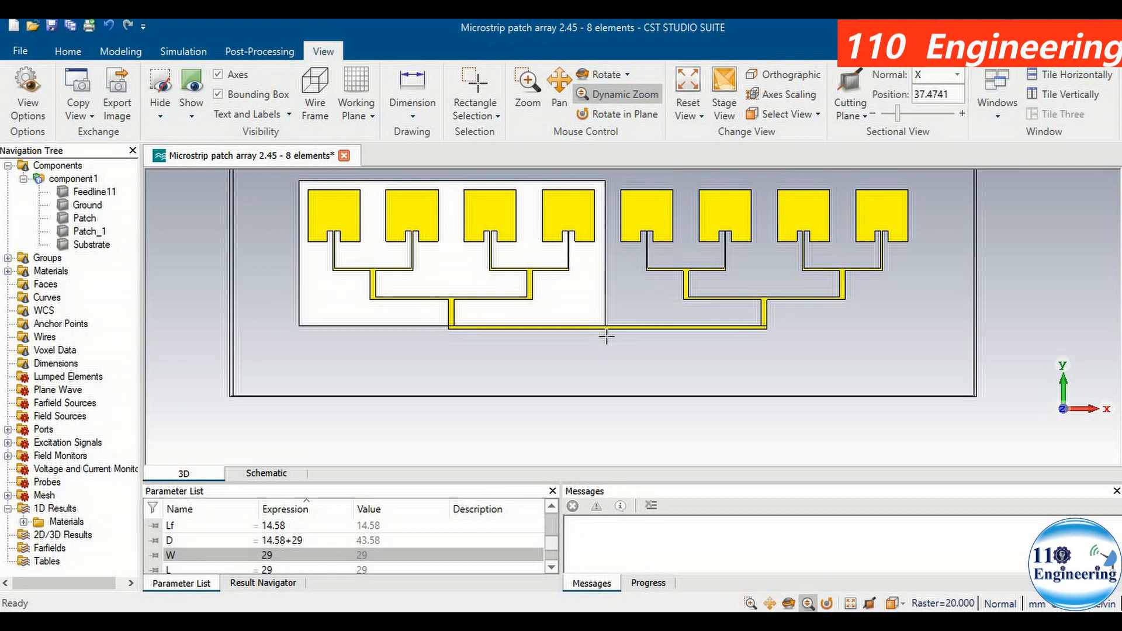
click(107, 197)
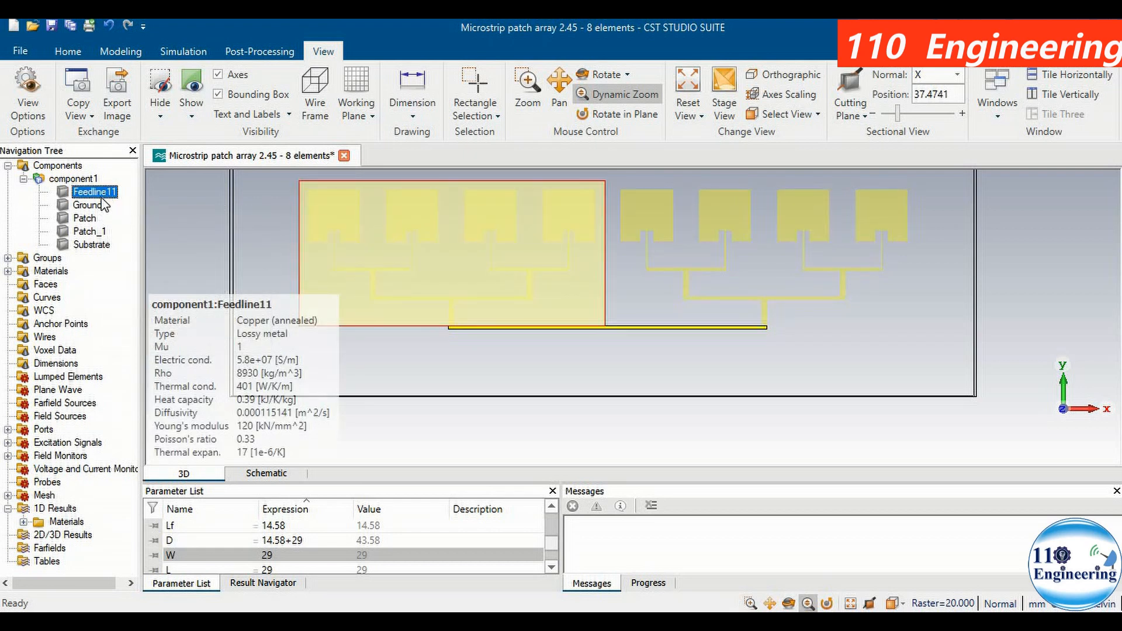
double_click(104, 195)
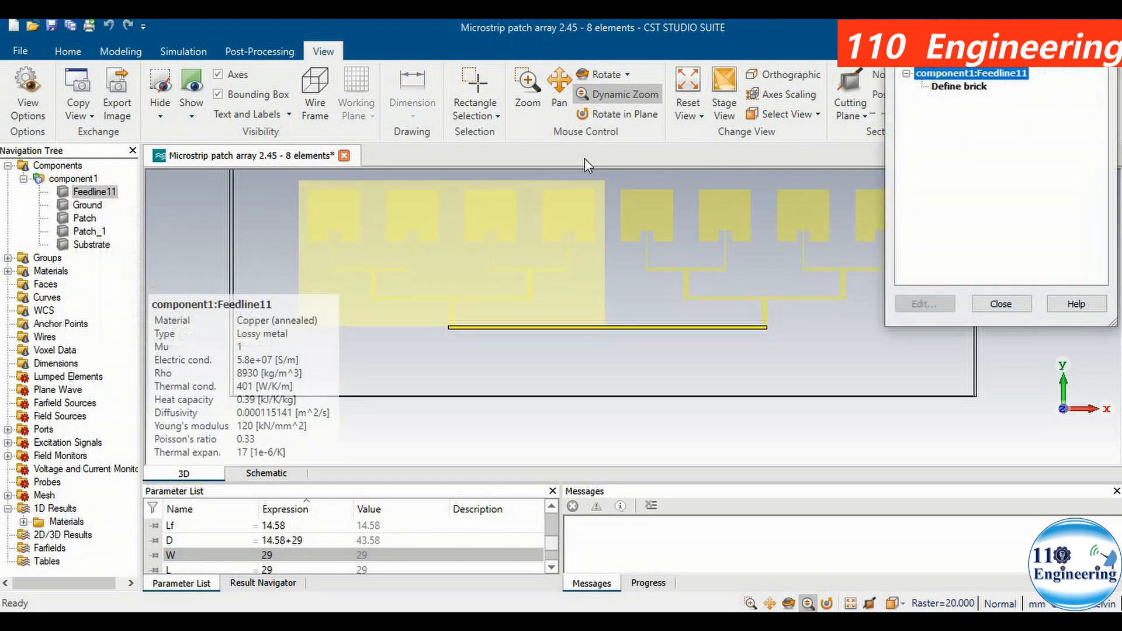
double_click(959, 86)
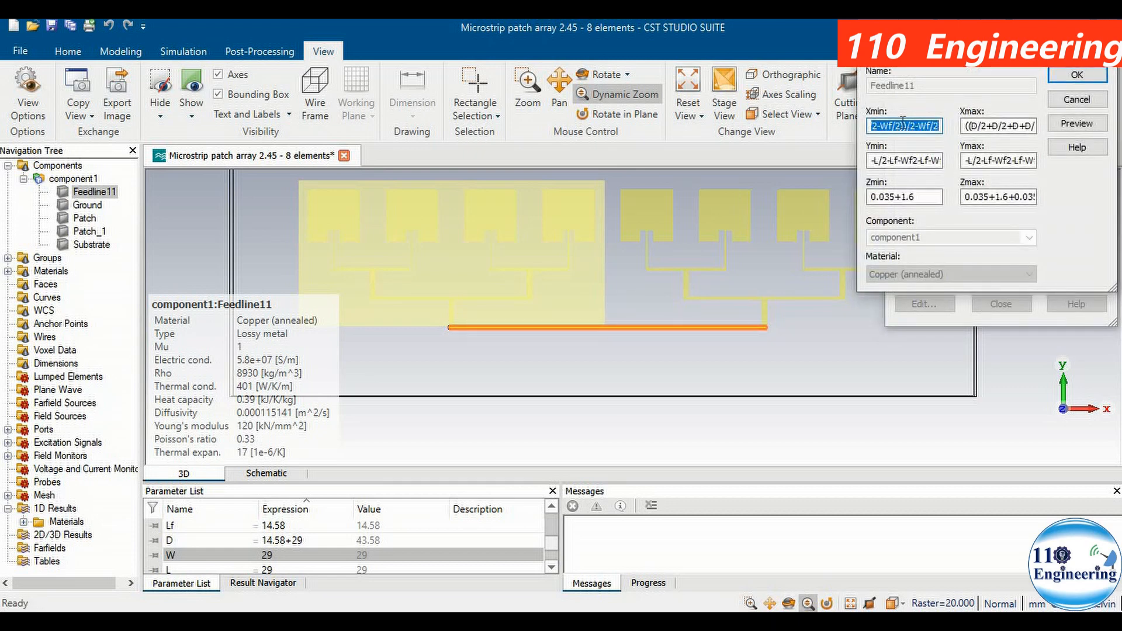
click(1085, 102)
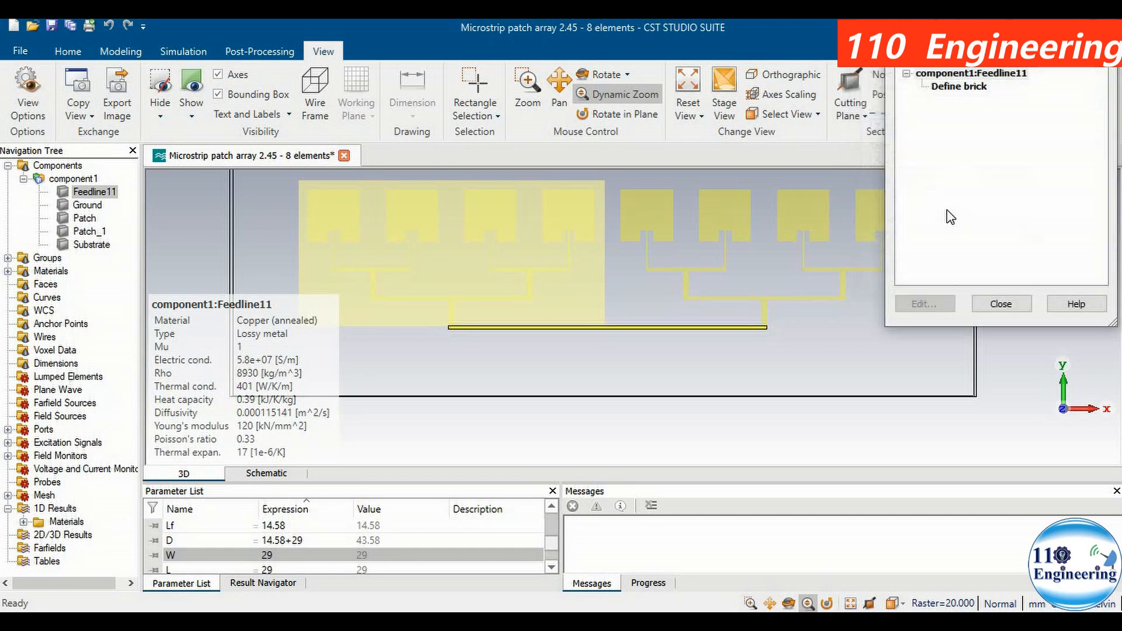
click(1000, 305)
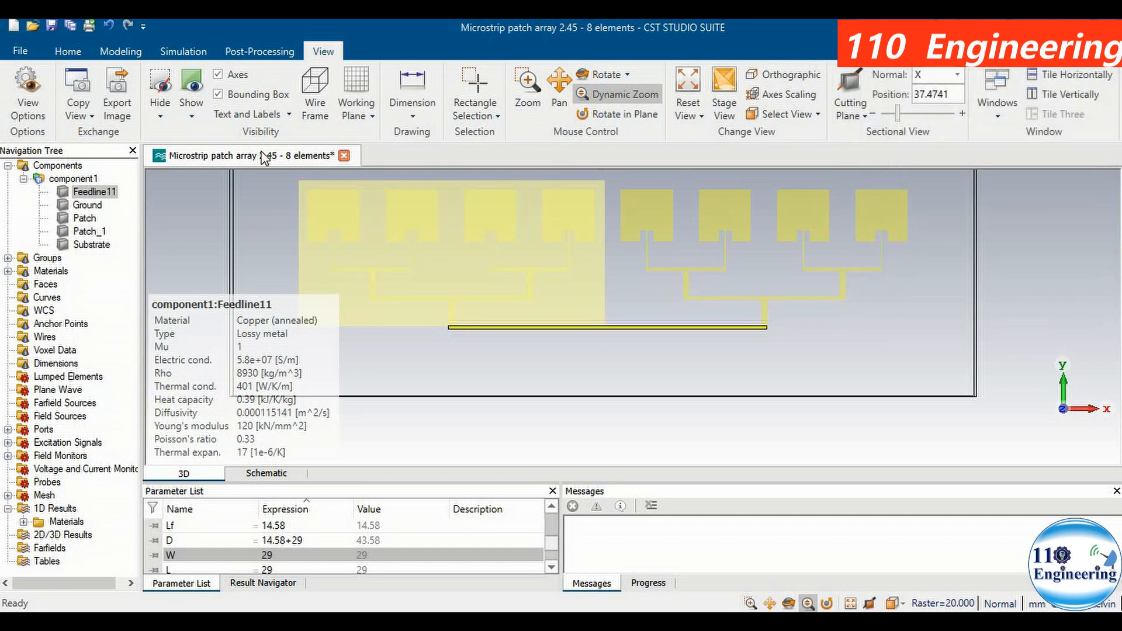
- Start a new brick named feedline12 in component1 and use the copied Feedline11 expression as its Xmin
click(121, 52)
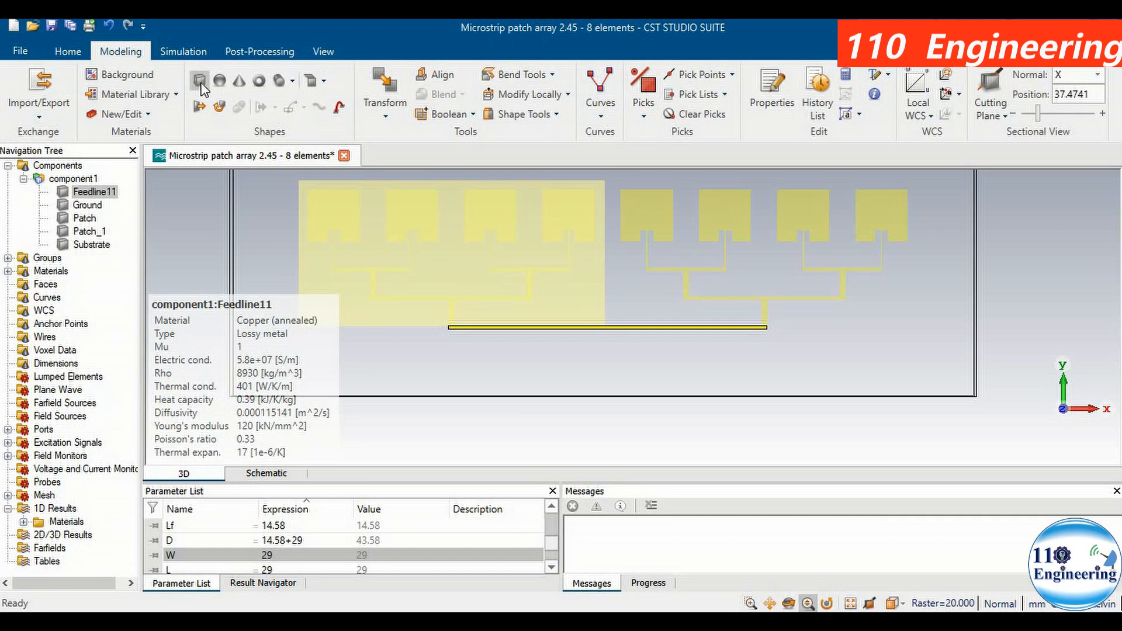
click(200, 81)
key(Escape)
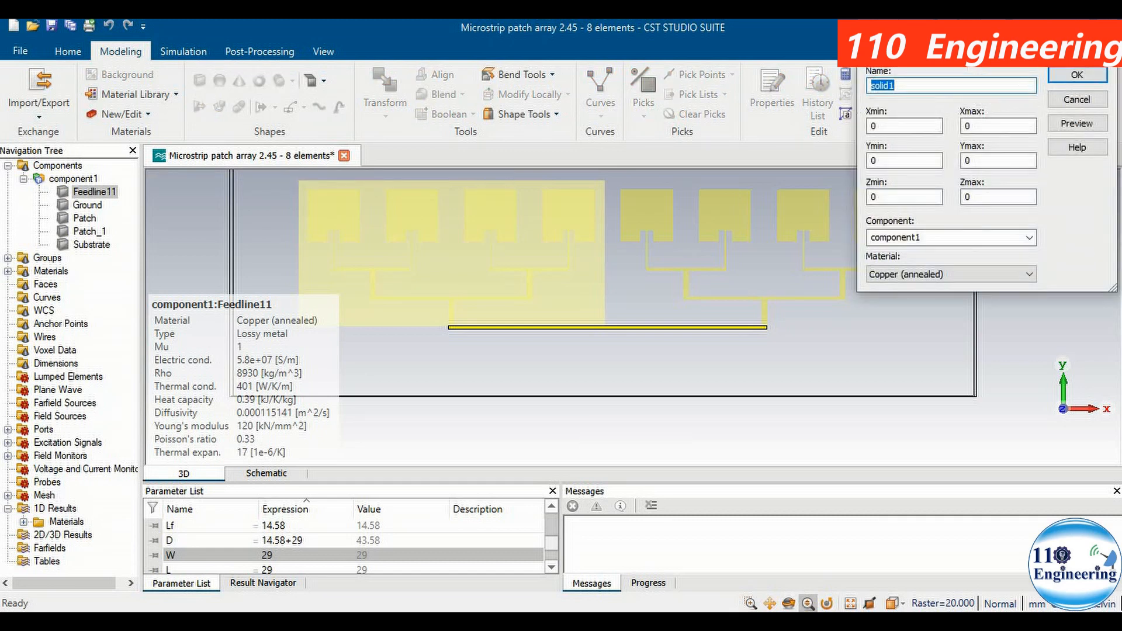
text(feedlin)
text(e12)
key(Tab)
key(ctrl+v)
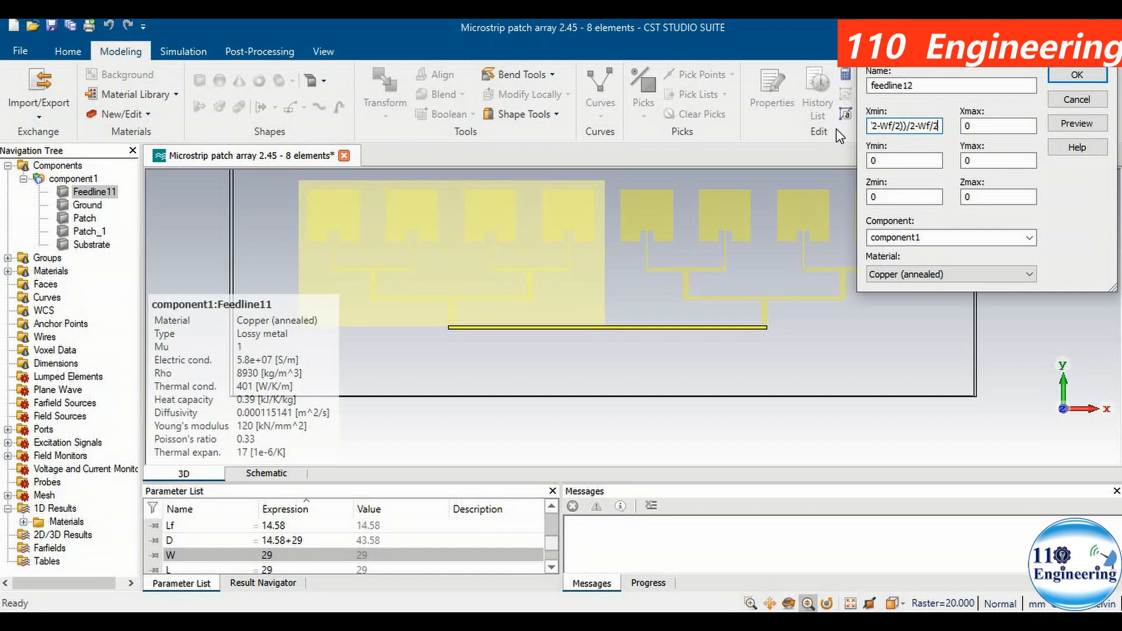
click(72, 187)
click(646, 357)
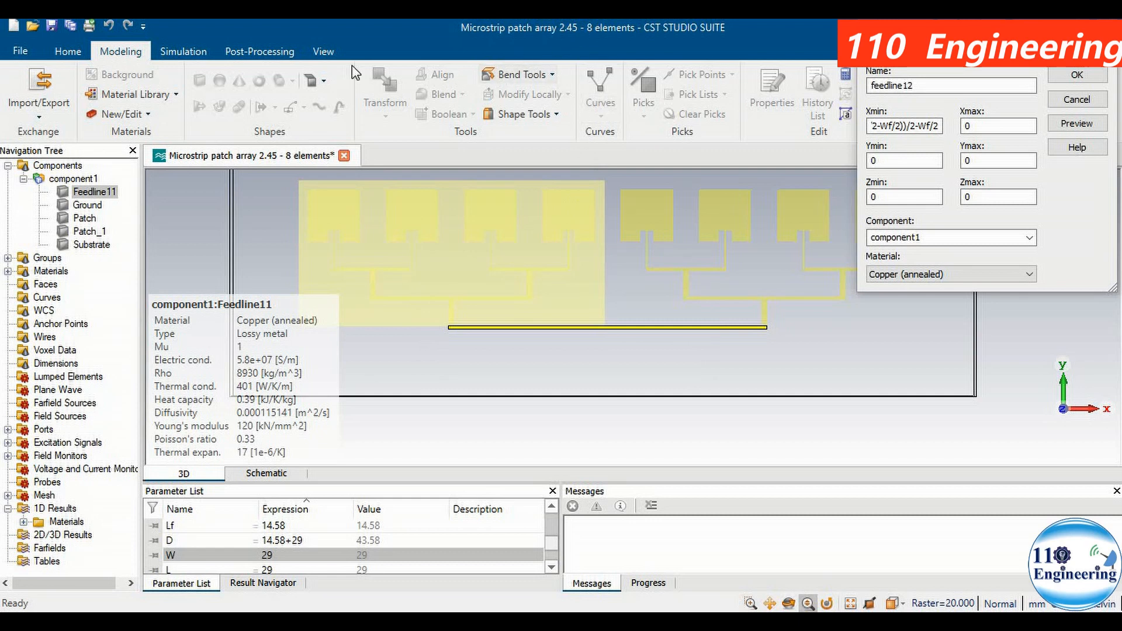
- Append +Wf/2+2*D to the feedline12 brick's Xmin expression to reach the midpoint of Feedline11
click(323, 53)
click(580, 92)
drag(521, 293, 523, 403)
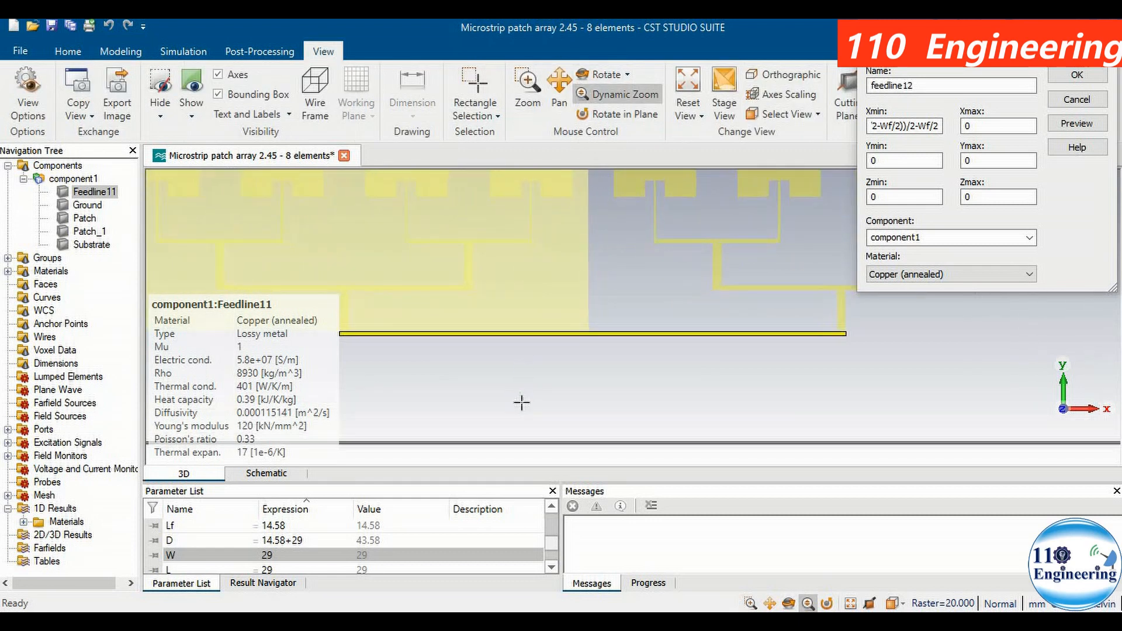
click(559, 88)
drag(465, 278, 541, 285)
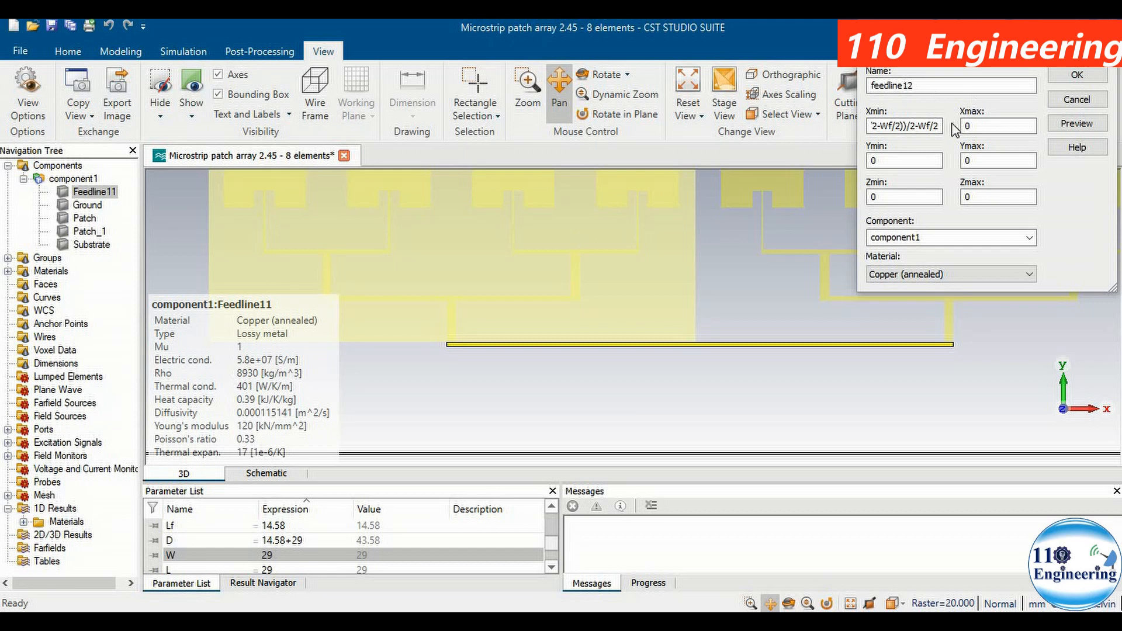
click(942, 127)
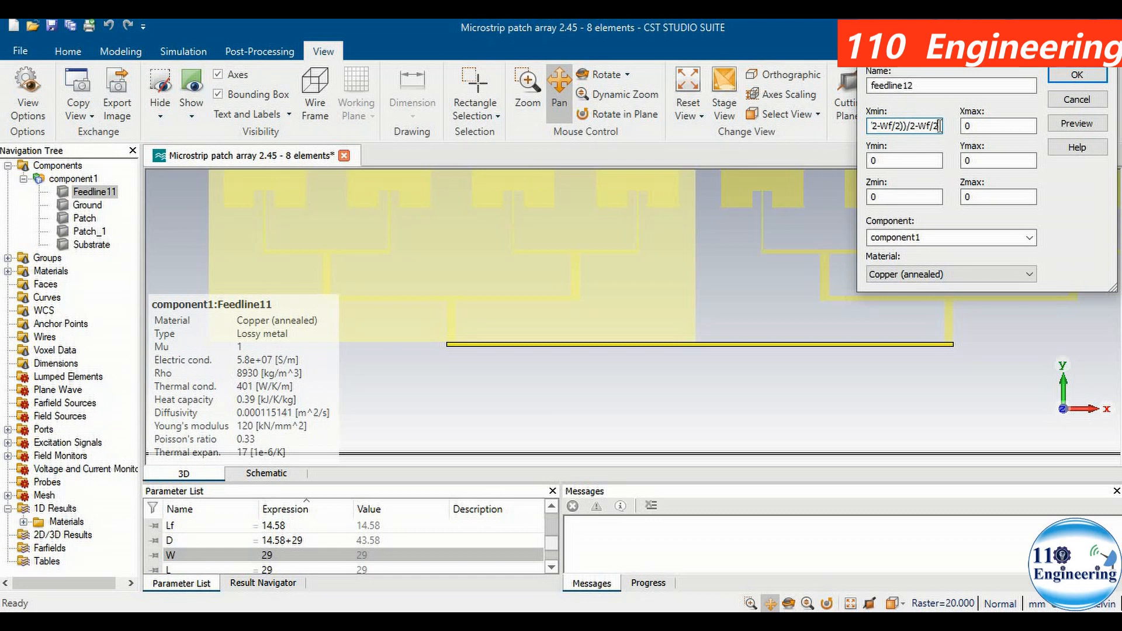
text(+Wf/2)
text(+)
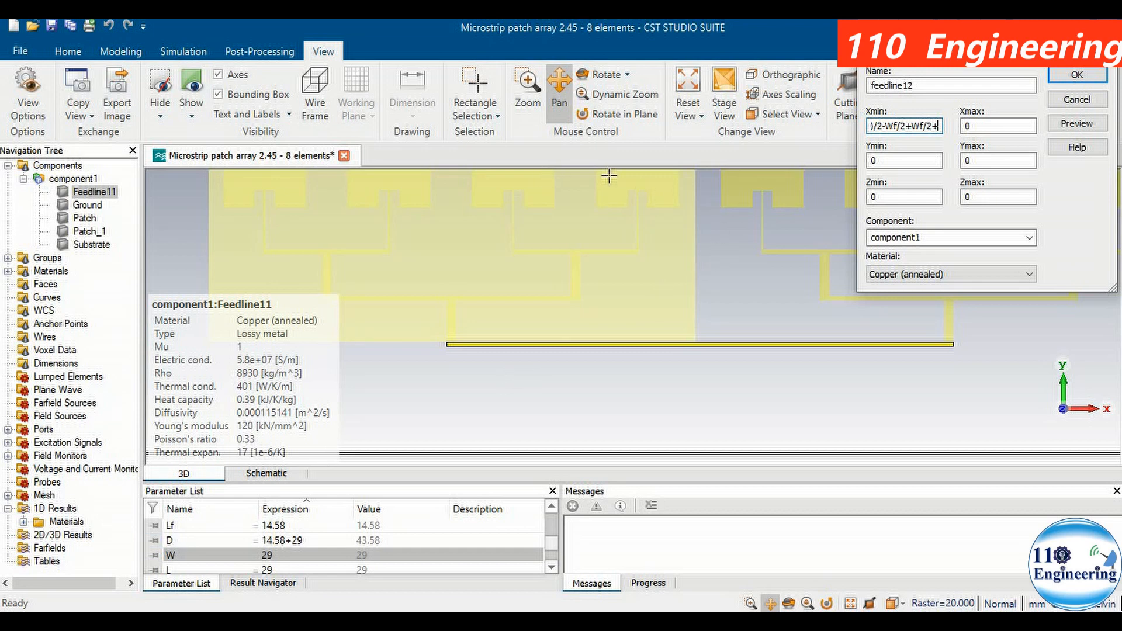
text(2*D)
- Reuse the feedline12 Xmin expression with +Wf/2 appended as its Xmax, and append -Wf/2 to Xmin
double_click(908, 131)
key(ctrl+c)
double_click(983, 126)
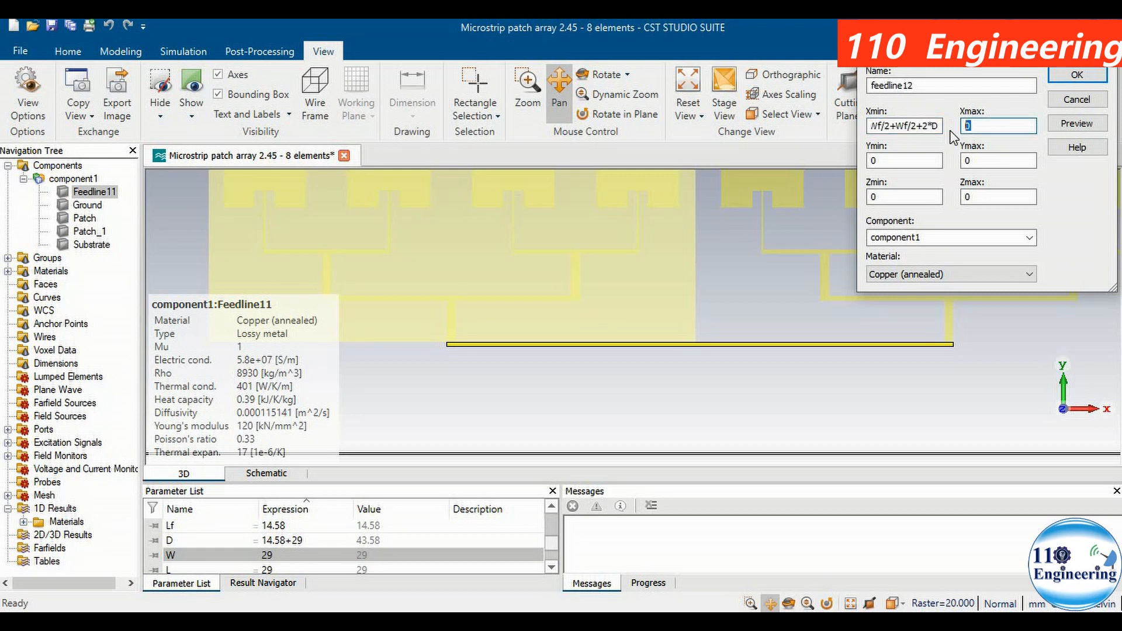
key(ctrl+v)
text(+Wf/2)
click(942, 128)
text(-Wf/)
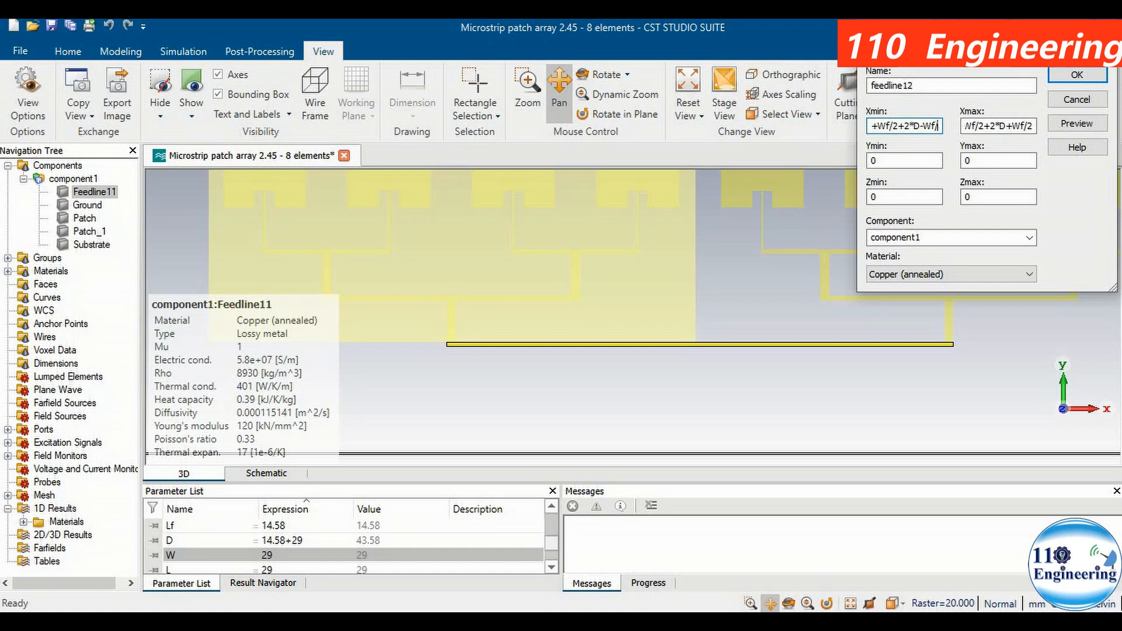
text(2)
click(984, 124)
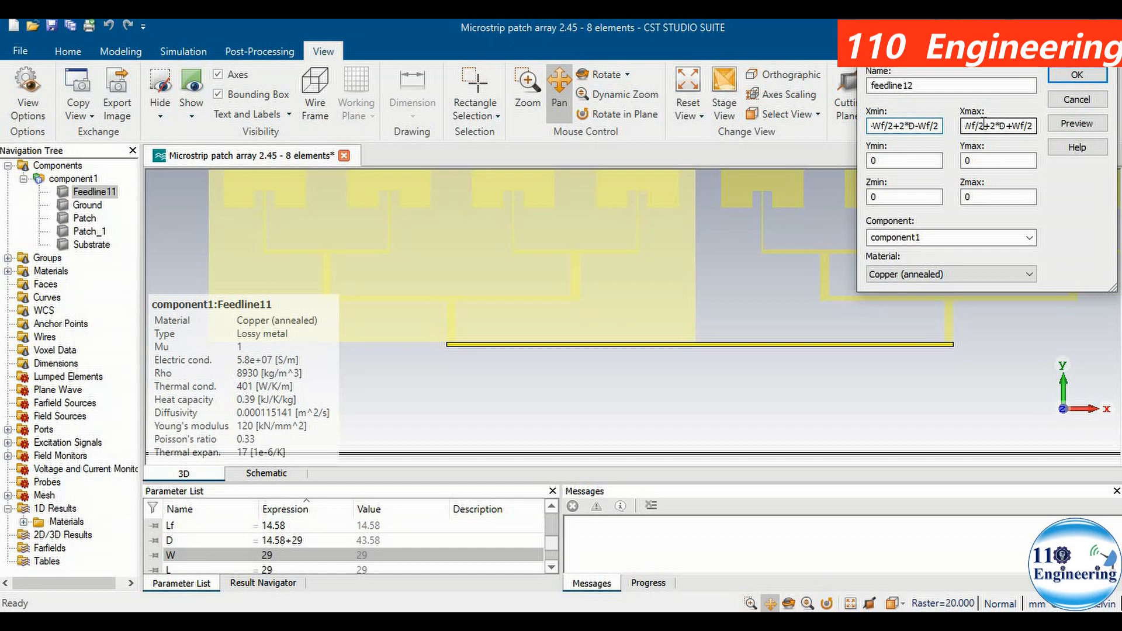
- Set feedline12's Ymin to -L/2-Lf-Wf2-Lf-Wf2-Lf-Wf2 and copy the same expression into Ymax
double_click(865, 160)
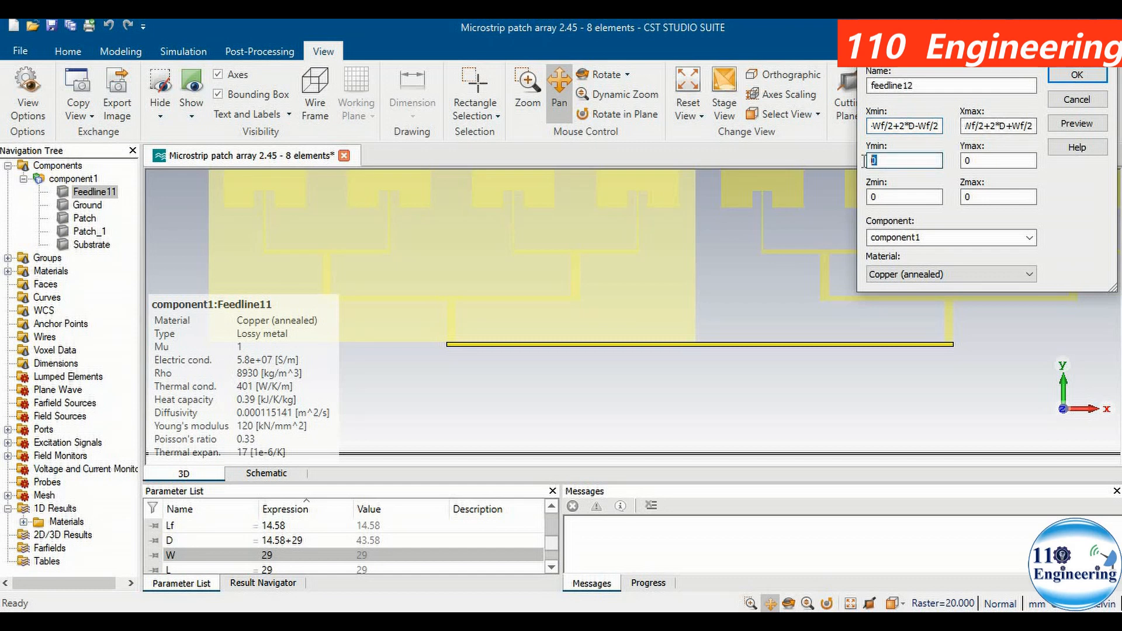
text(-L/2-Lf-Wf)
text(2)
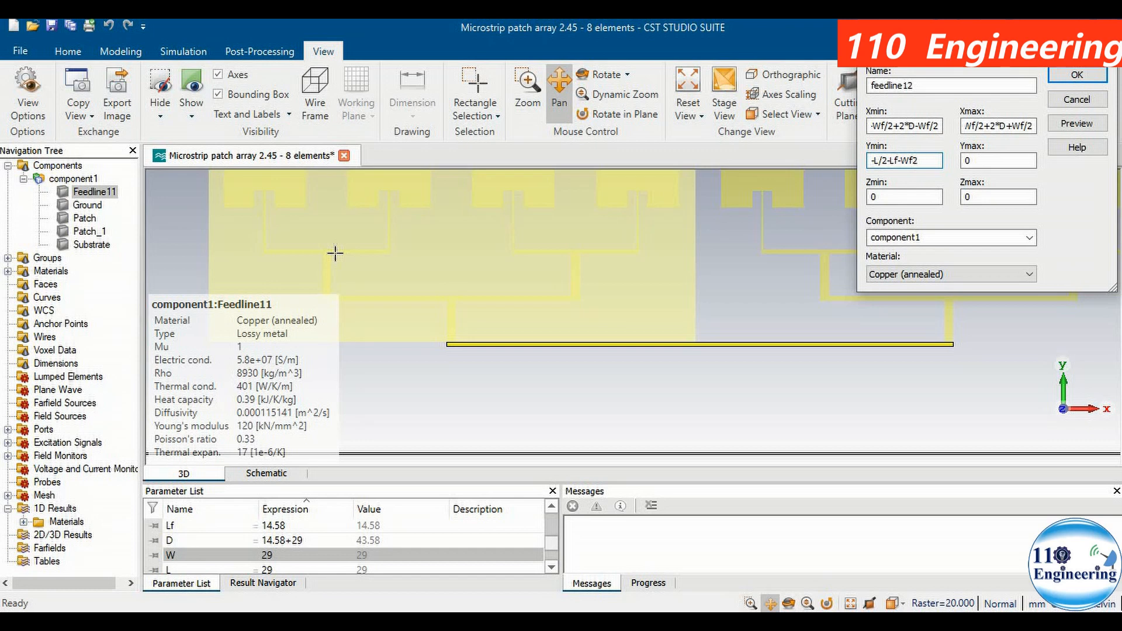
text(-Lf-Wf2-Lf)
click(969, 161)
text(-Wf2)
double_click(897, 159)
key(ctrl+c)
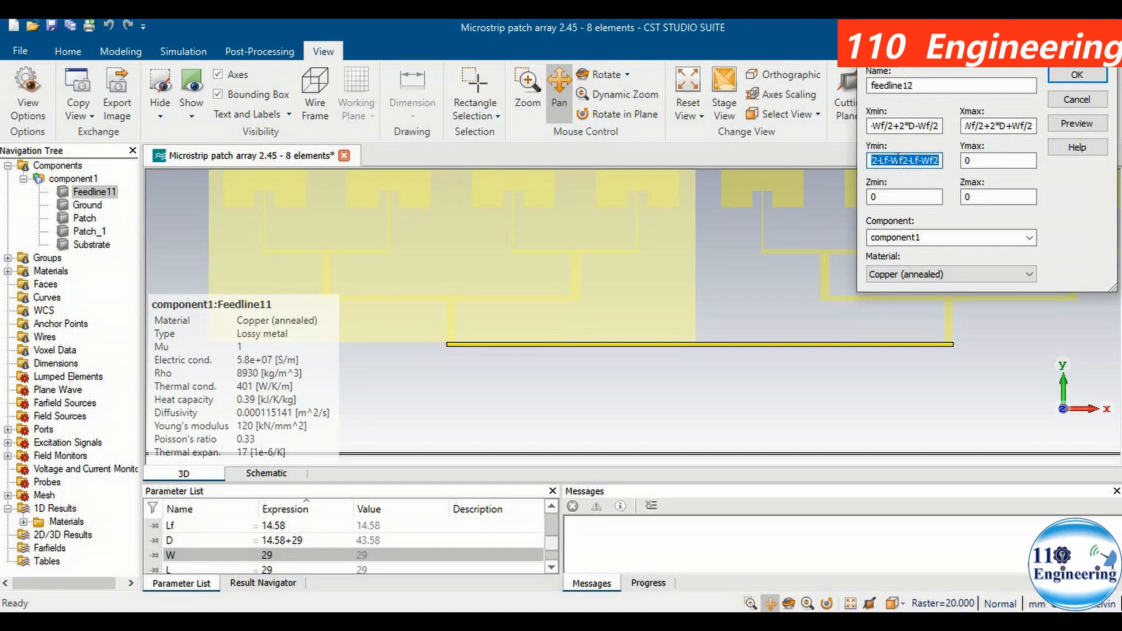
double_click(967, 160)
key(ctrl+v)
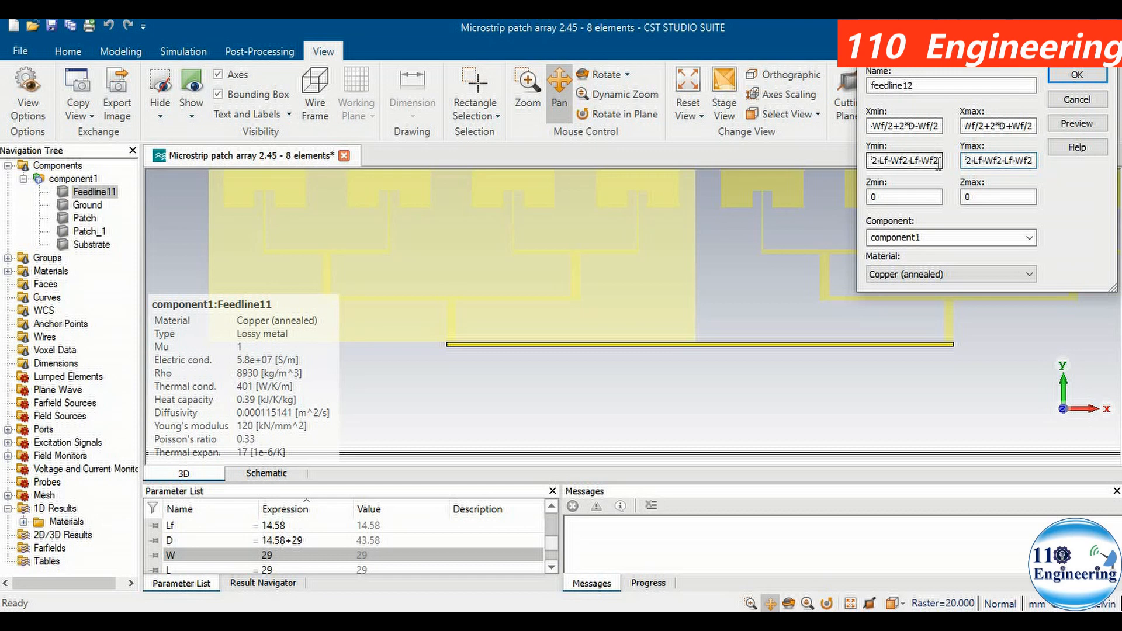
- Append -Lf to feedline12's Ymin expression
click(939, 163)
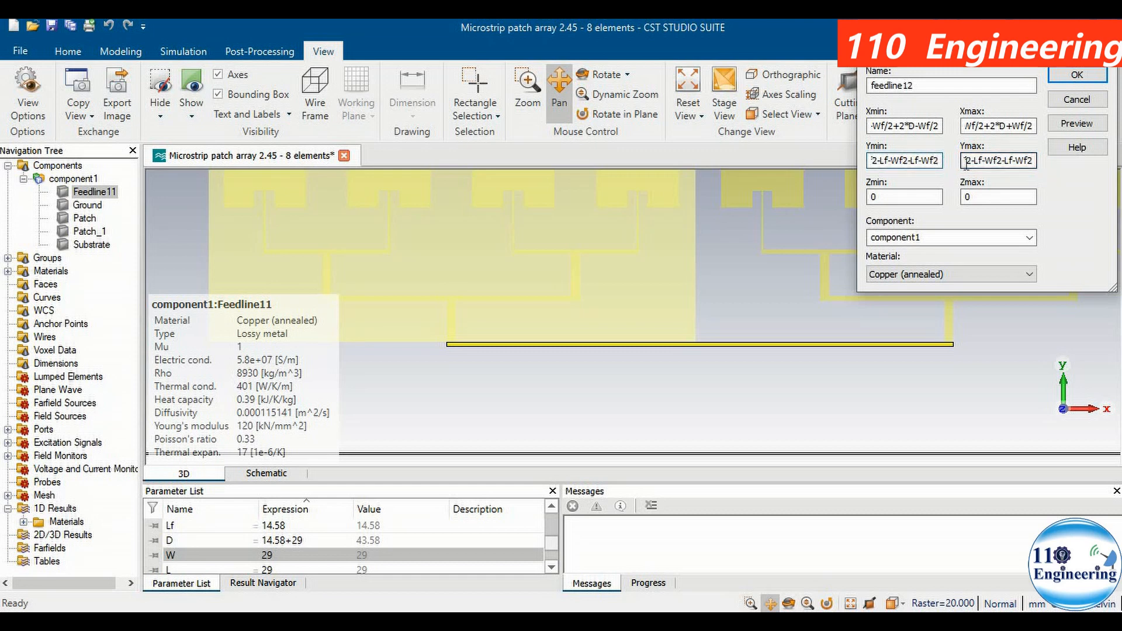
text(-)
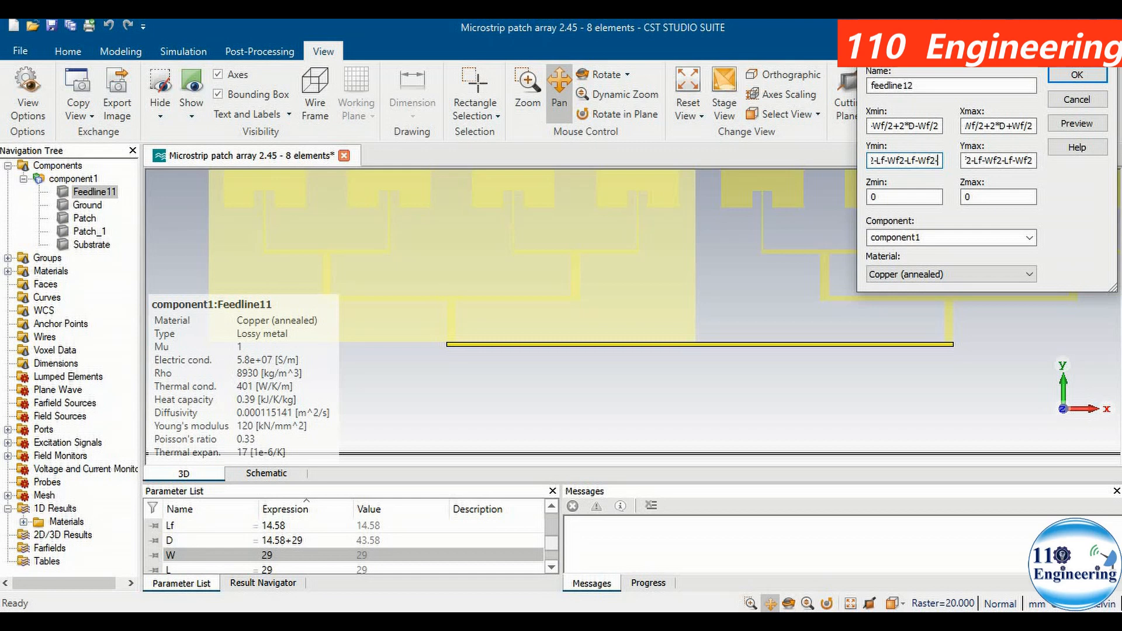
text(Lf)
- Set feedline12's Zmin to 0.035+1.6 and Zmax to 0.035+1.6+0.035
drag(877, 197, 851, 196)
click(915, 196)
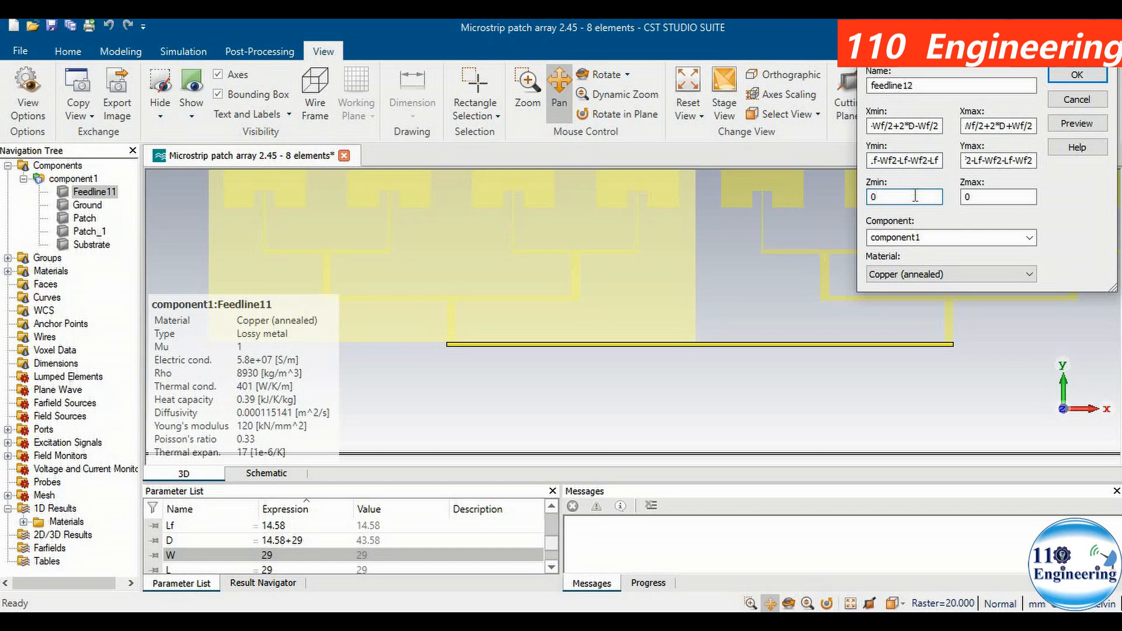
text(.0)
text(35)
text(+1.)
text(5)
key(BackSpace)
text(6)
key(ctrl+a)
key(ctrl+c)
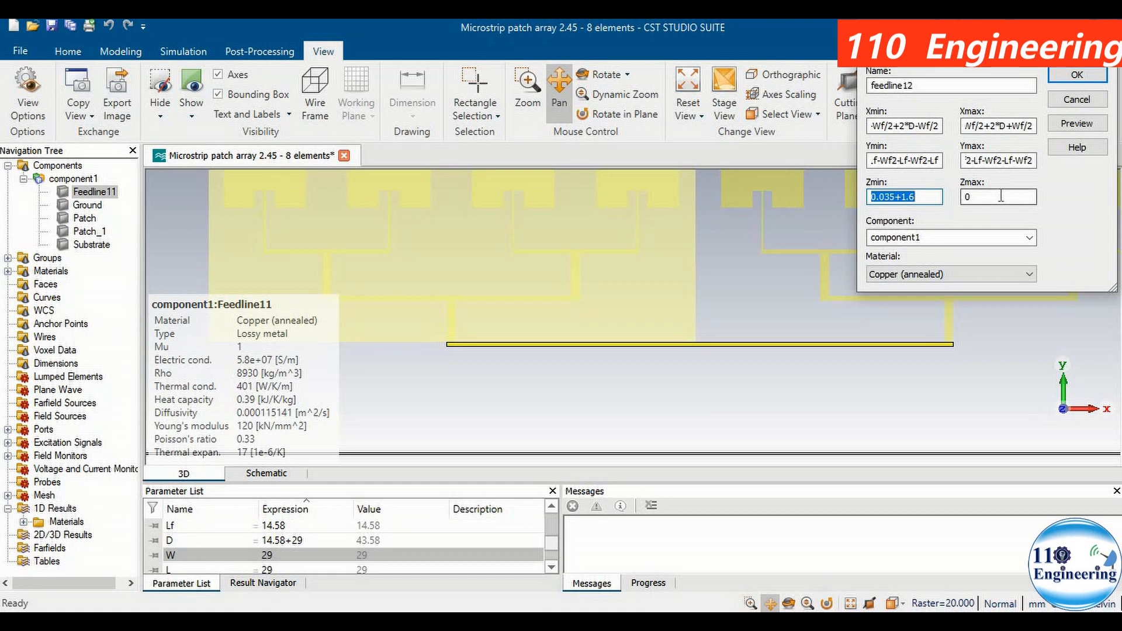
key(Tab)
key(ctrl+v)
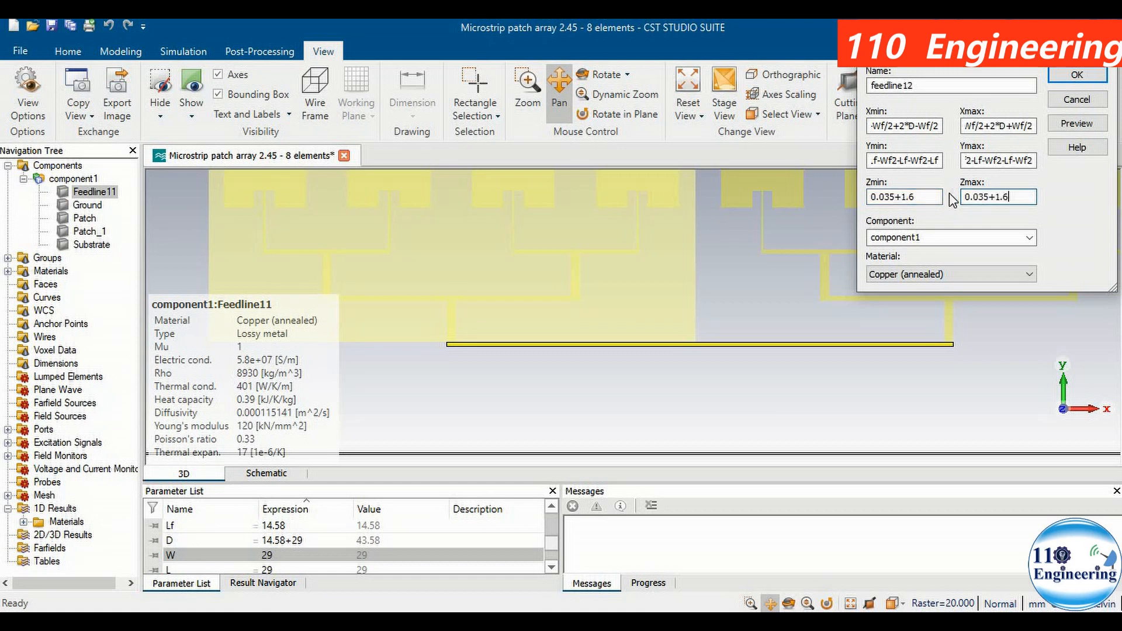
text(+0.035)
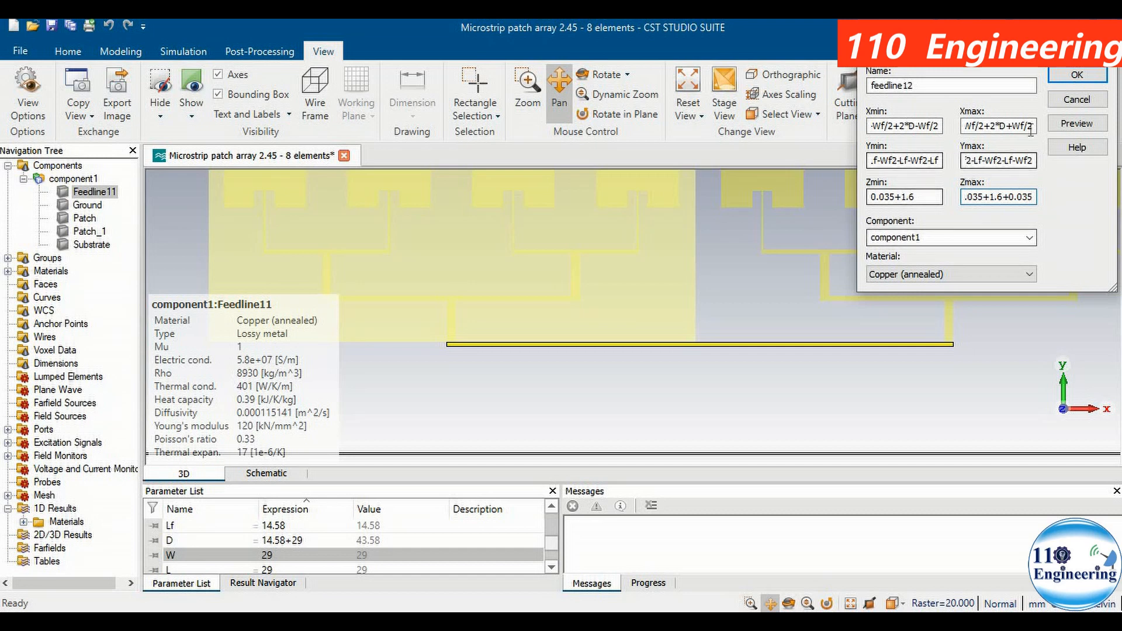
- Preview the feedline12 brick, check its placement below Feedline11 up close, and create it
click(1069, 125)
click(575, 96)
drag(728, 342, 730, 386)
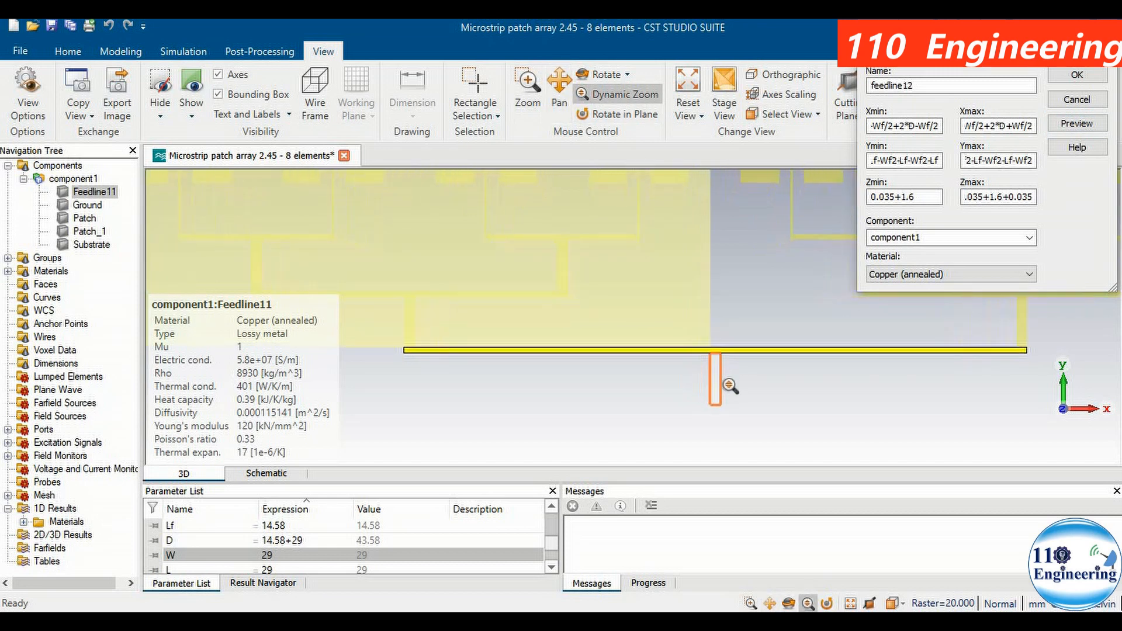
click(602, 97)
drag(737, 338, 730, 295)
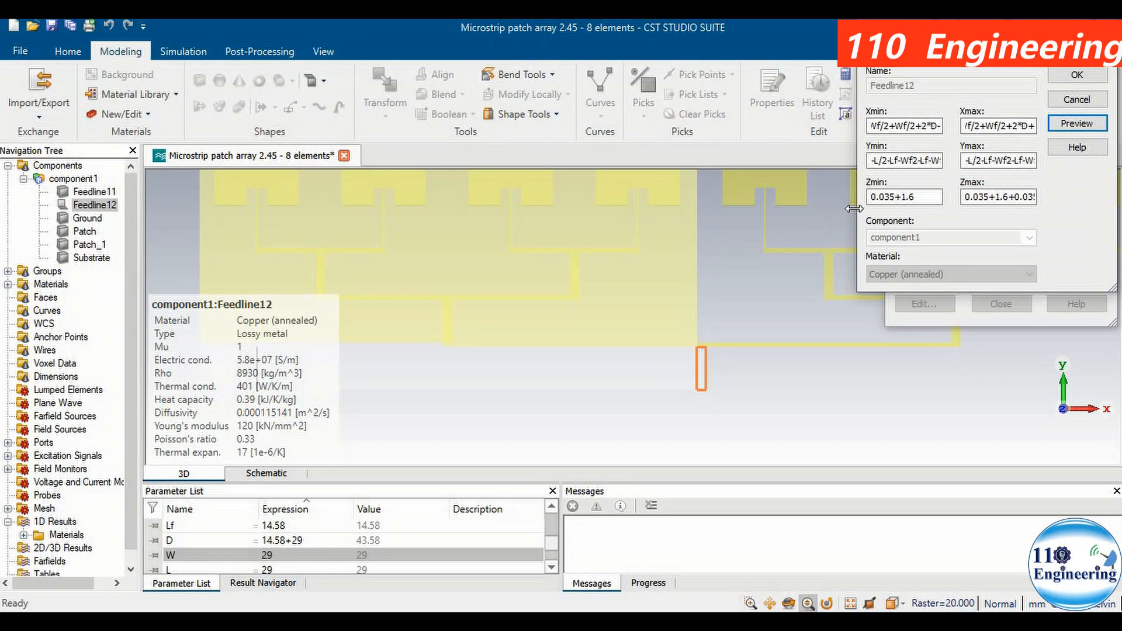
- Copy the full Ymin expression from the Feedline12 brick definition, preview the brick and accept the definition
click(898, 160)
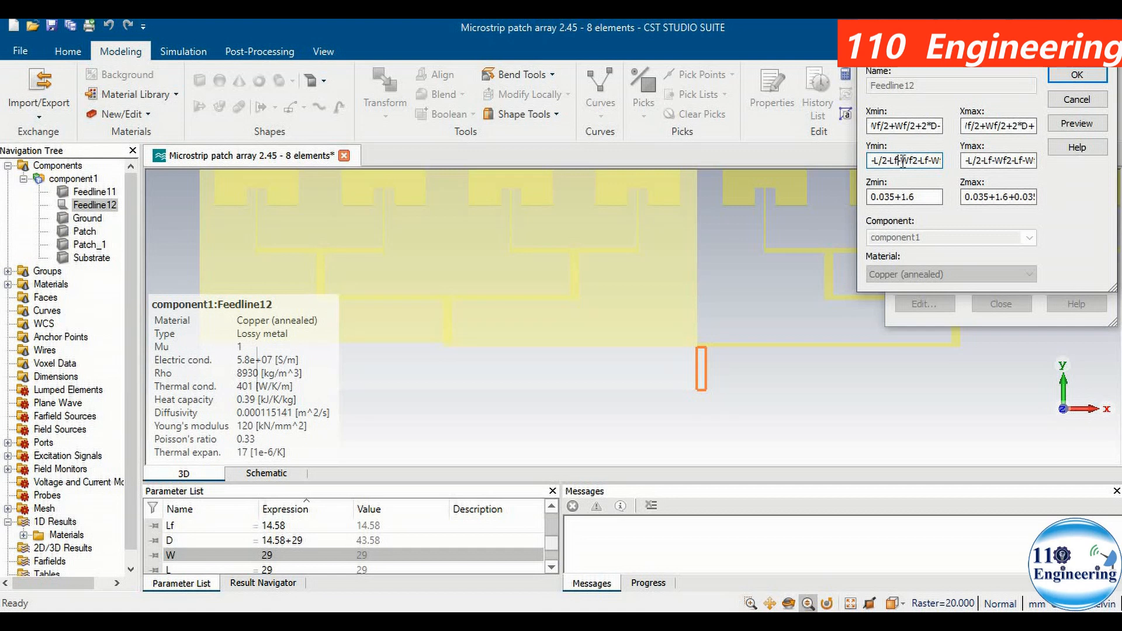
double_click(903, 161)
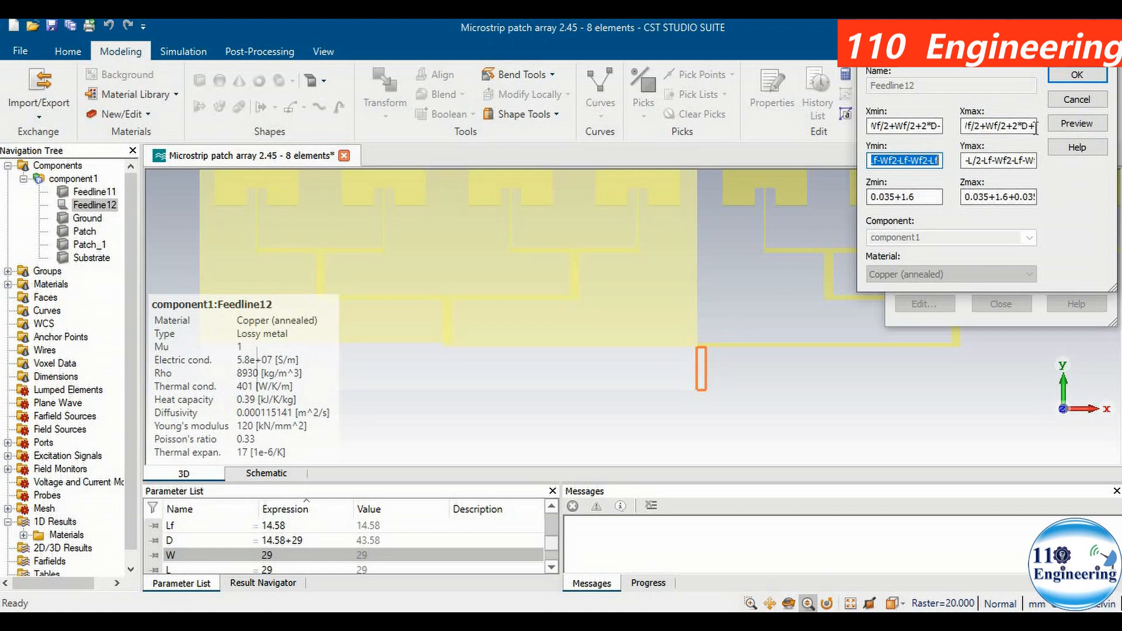
click(1077, 125)
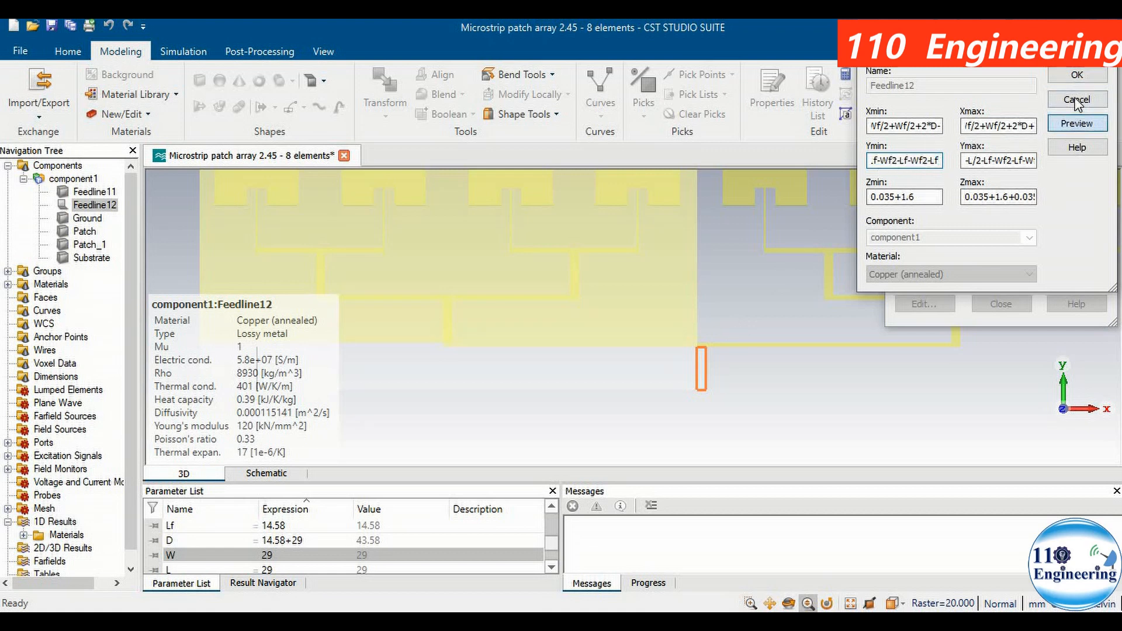
click(1077, 75)
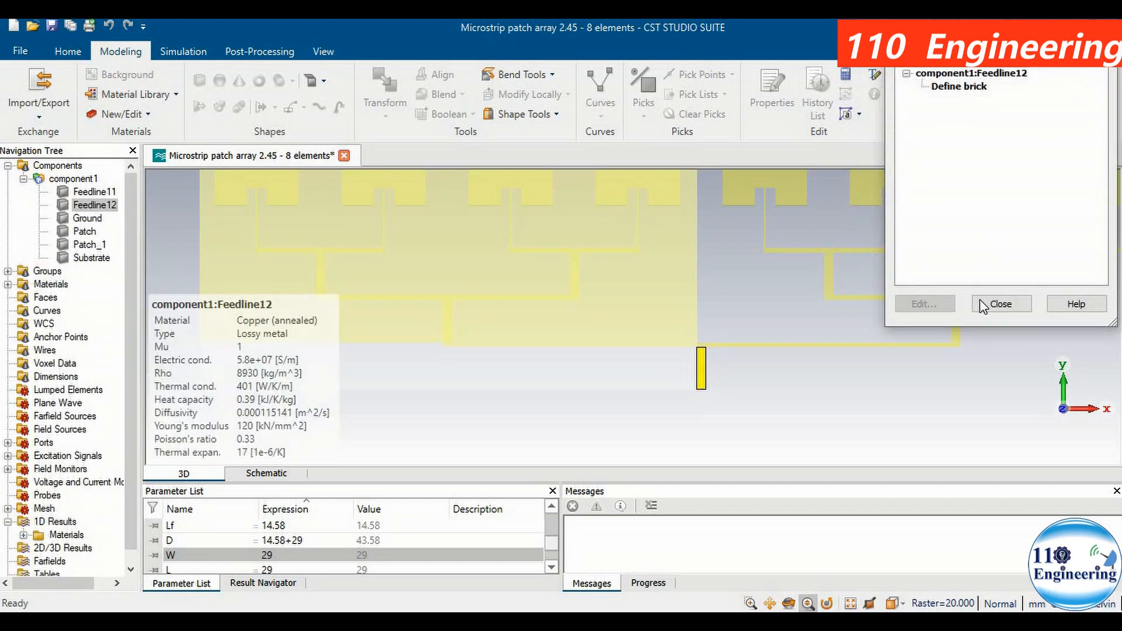
click(992, 302)
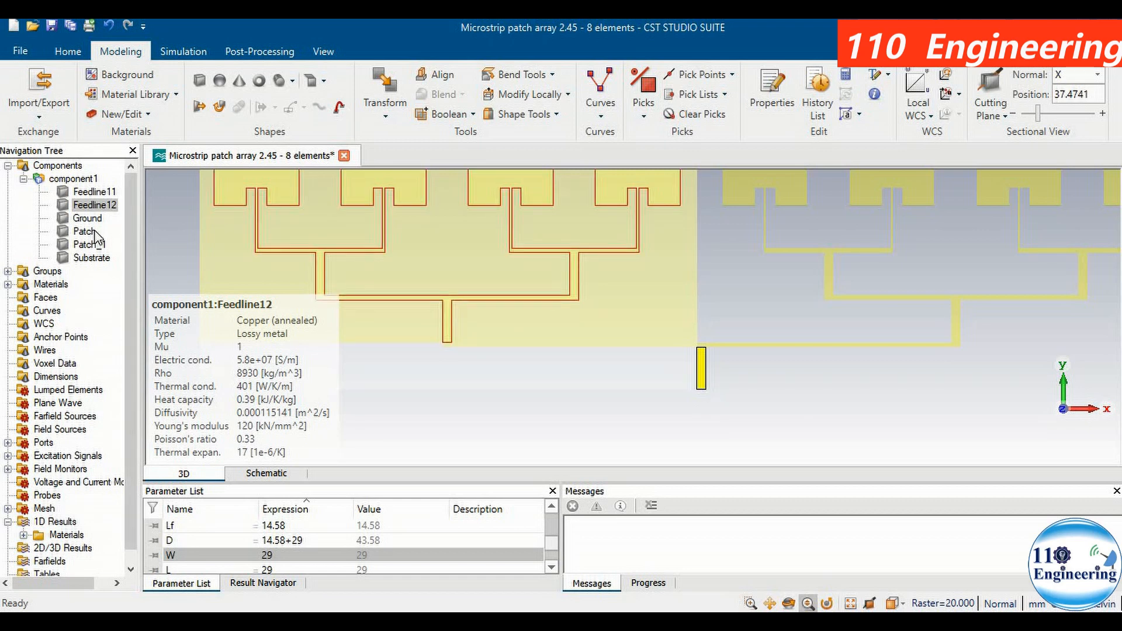
- Review the Ymin expression in the Substrate brick definition, preview the brick and accept the definition
double_click(93, 246)
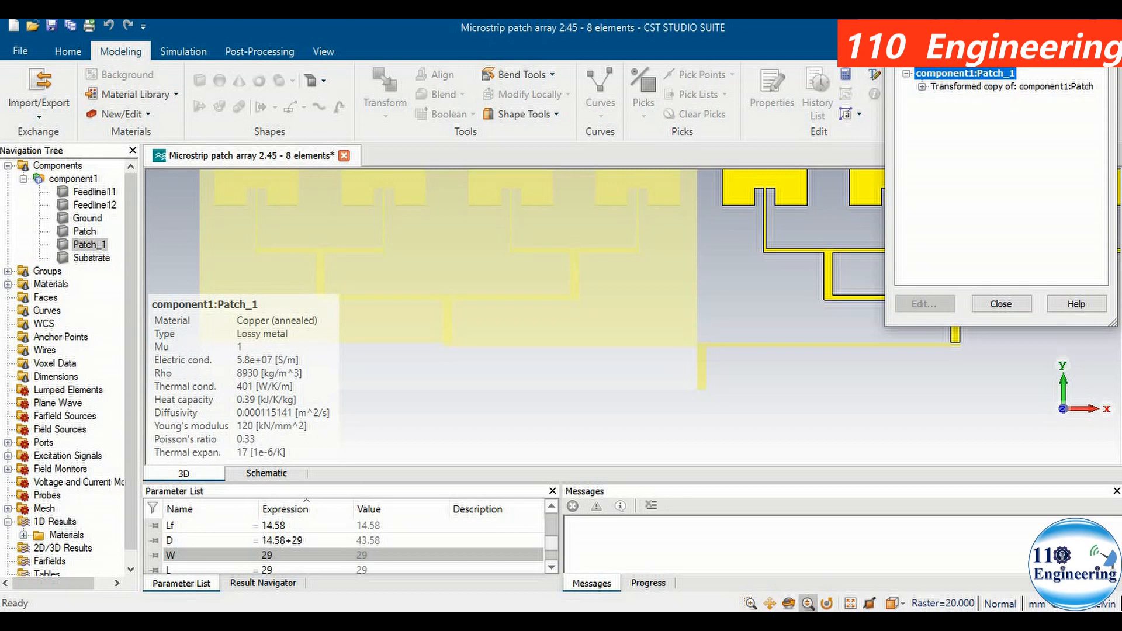
click(1001, 303)
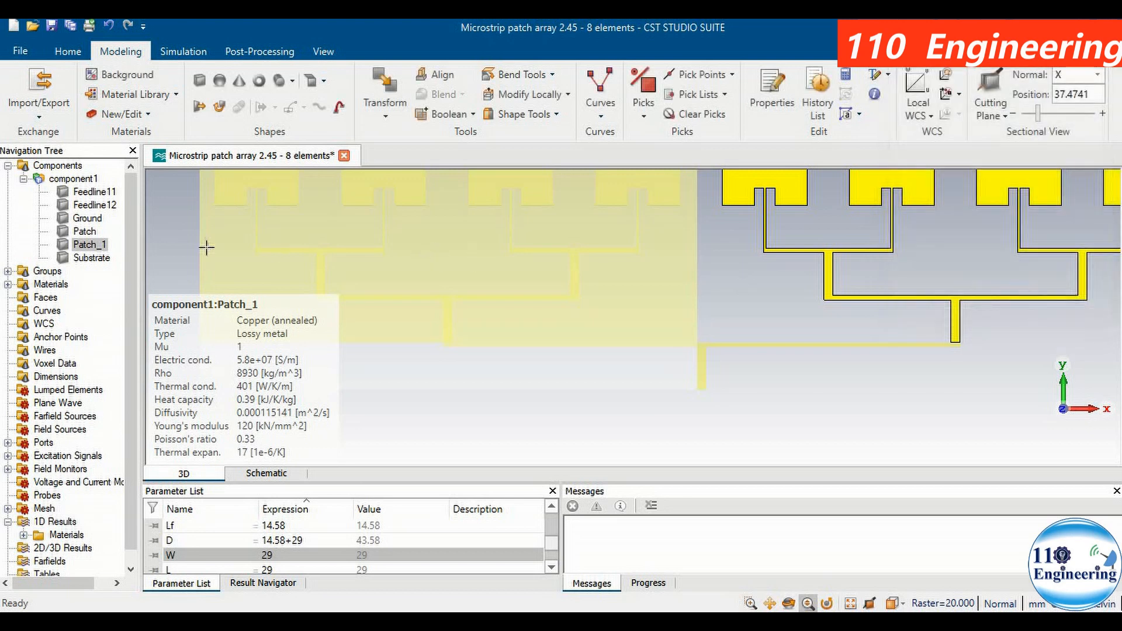
double_click(92, 258)
double_click(967, 88)
click(932, 159)
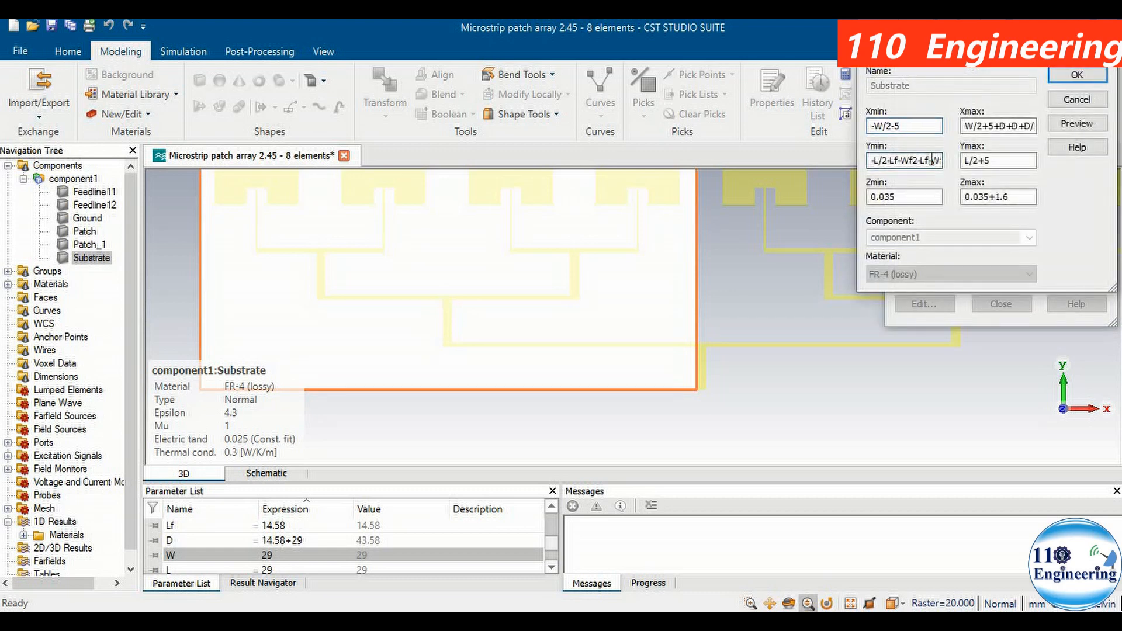
double_click(932, 159)
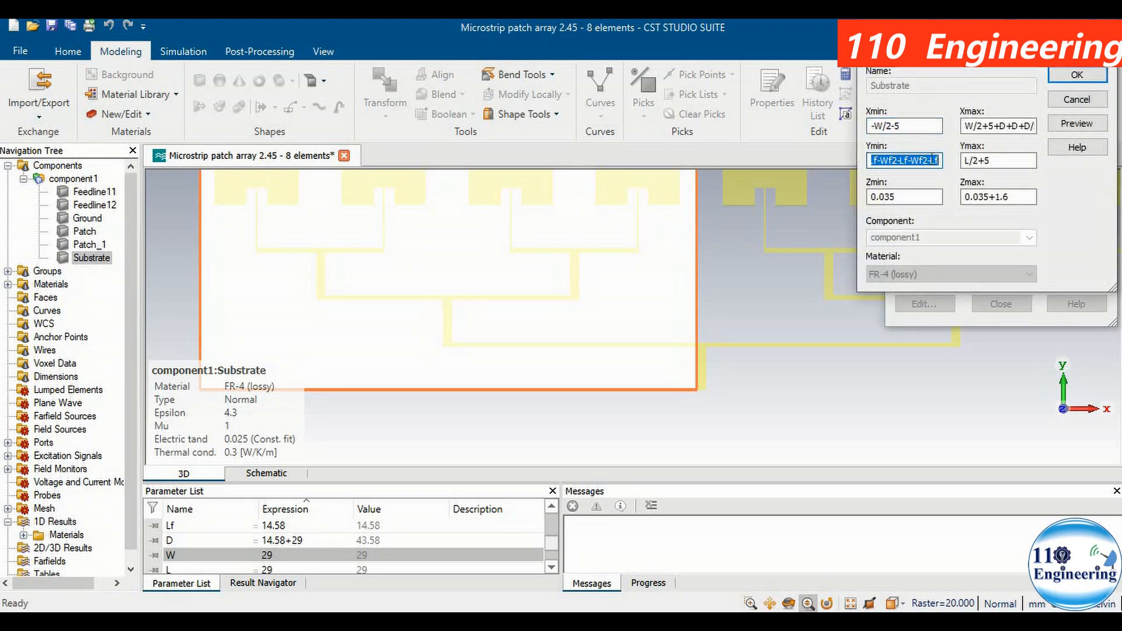
click(933, 159)
click(1077, 123)
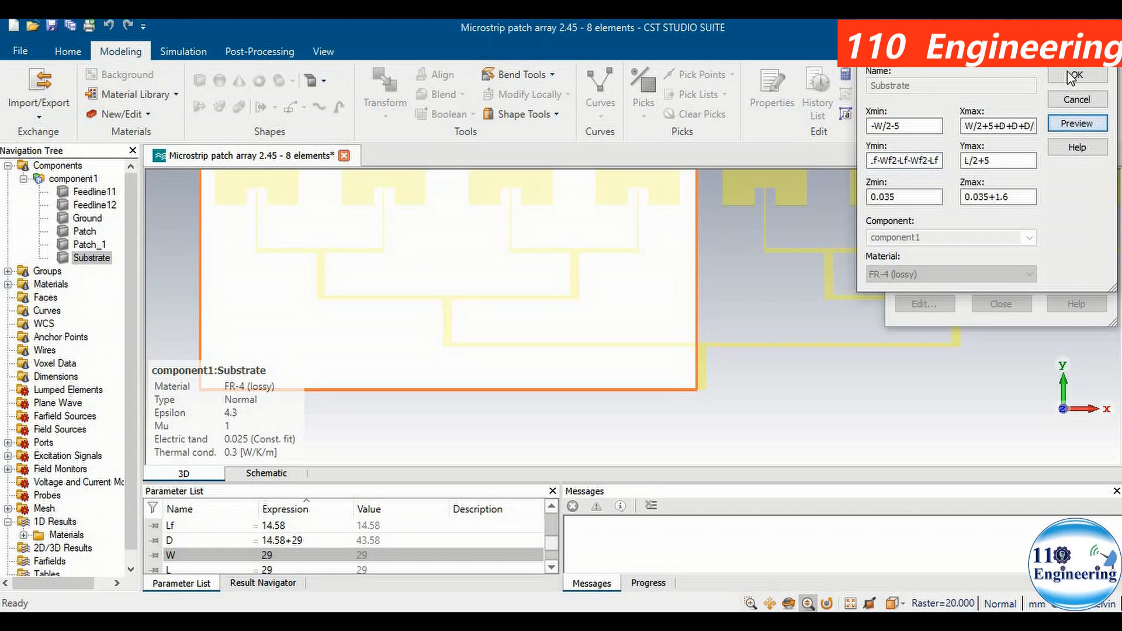
click(1068, 74)
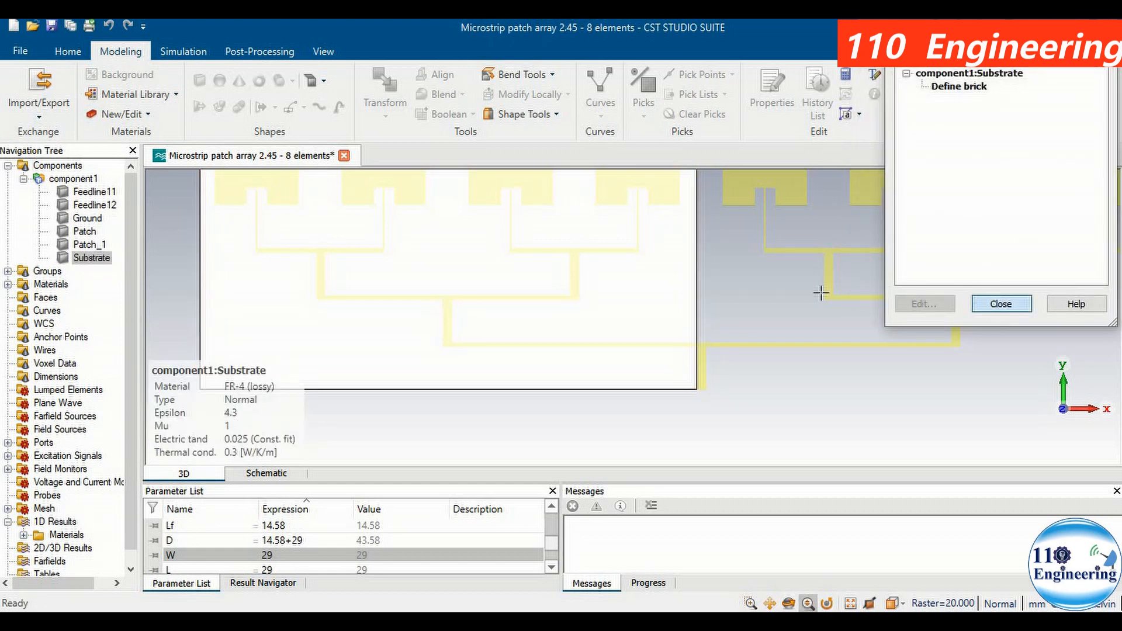
click(999, 305)
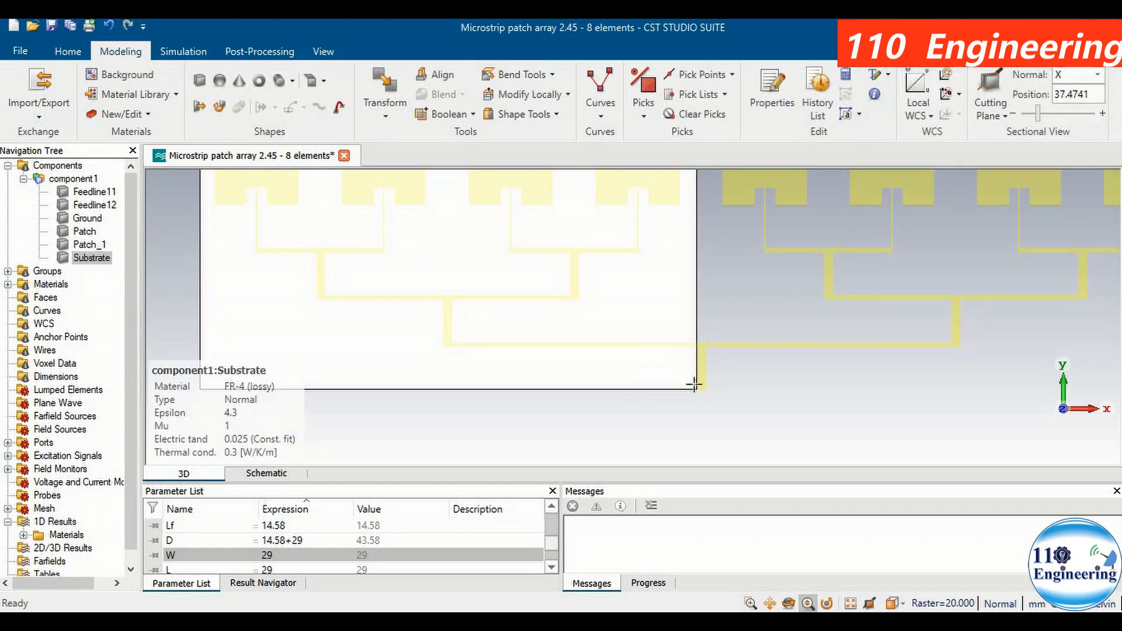
- Replace Ground's Ymin with the full Ymin expression copied from Feedline12, preview the brick and accept the definition
click(94, 219)
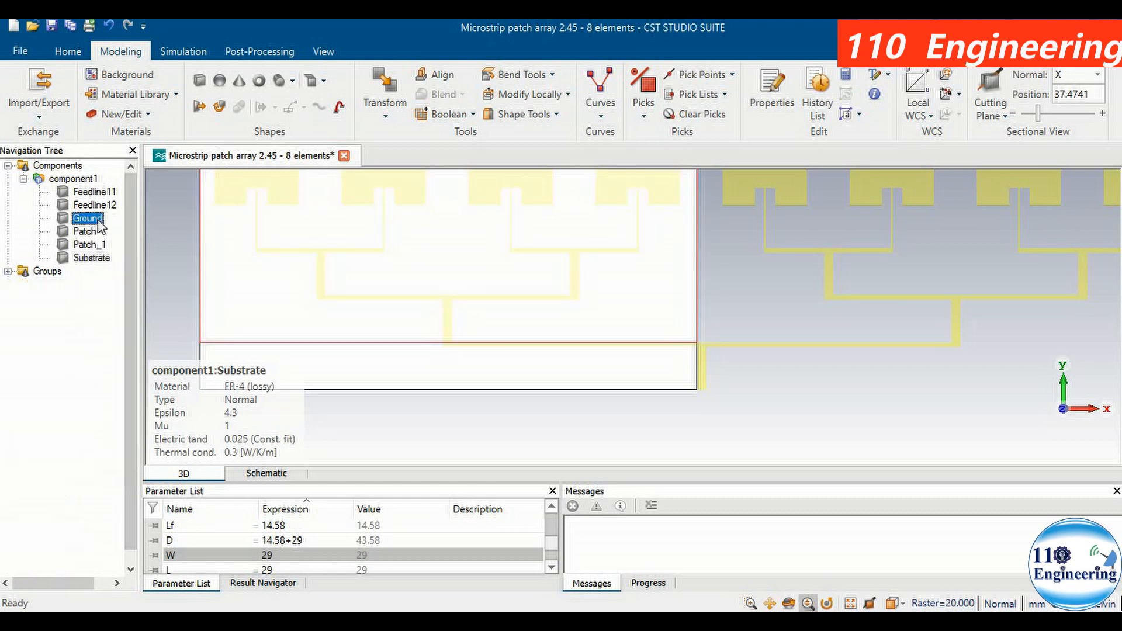
double_click(93, 219)
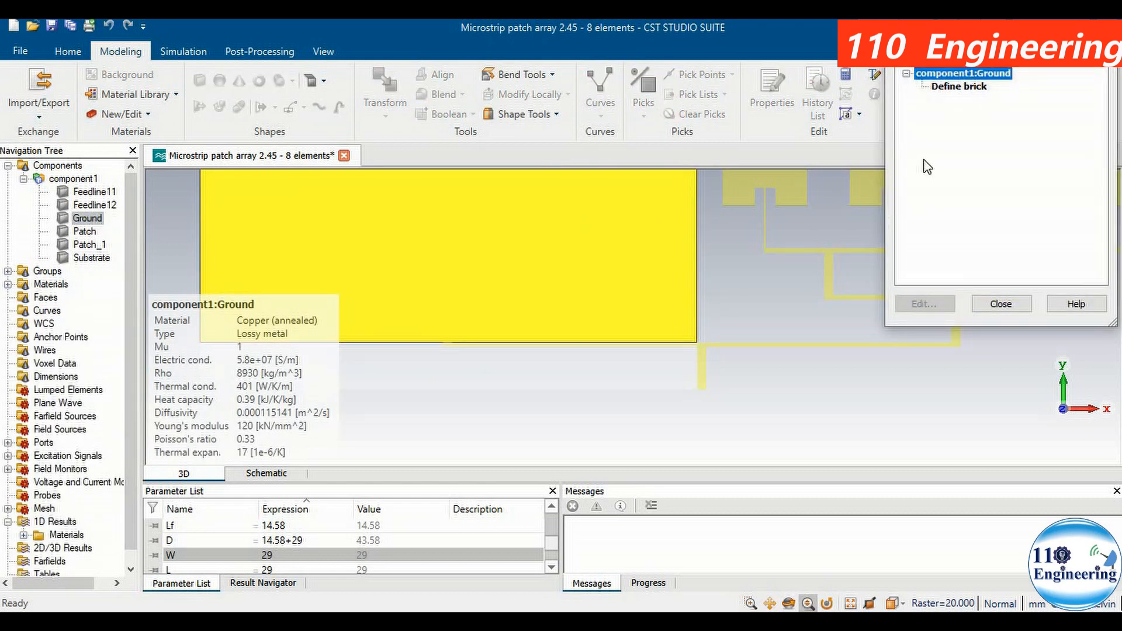
double_click(949, 88)
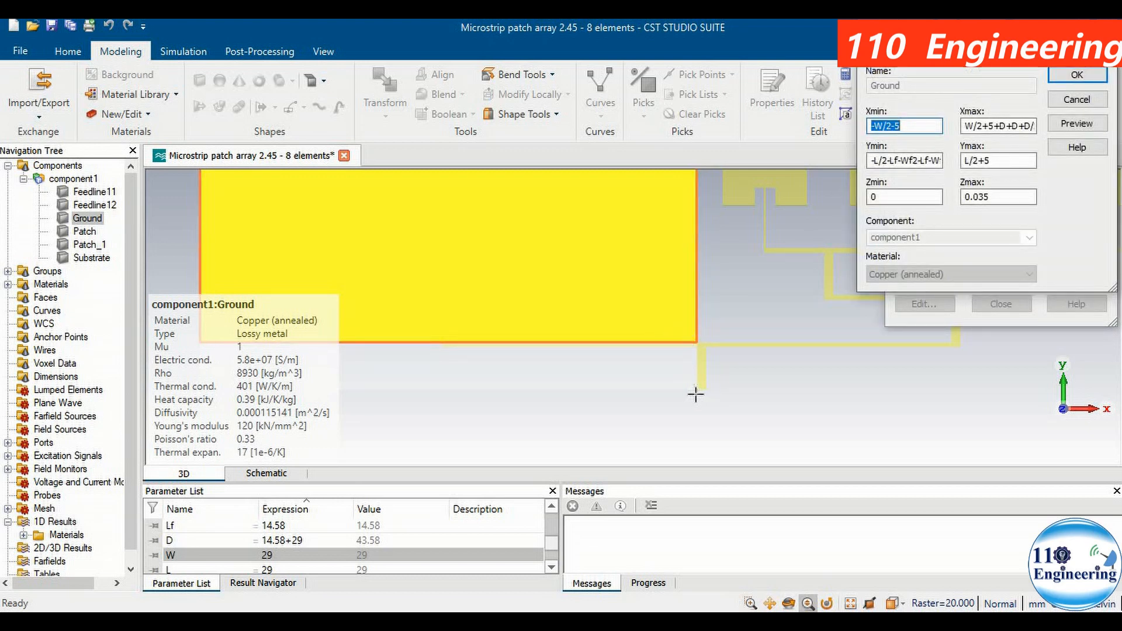
click(910, 160)
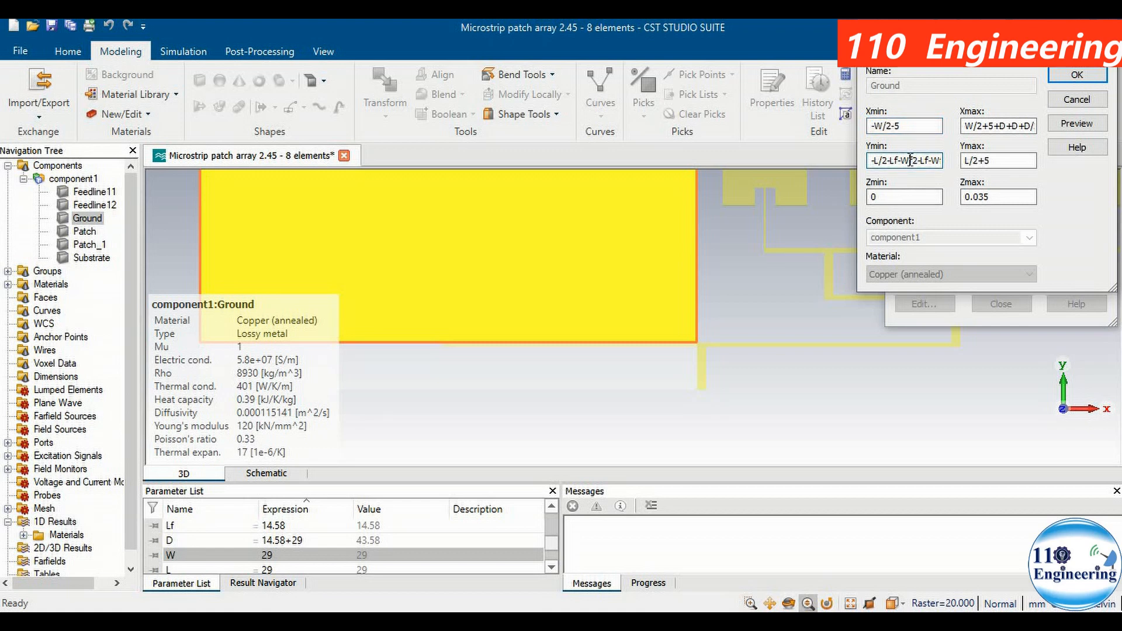
double_click(910, 160)
click(909, 160)
click(1074, 124)
click(1077, 76)
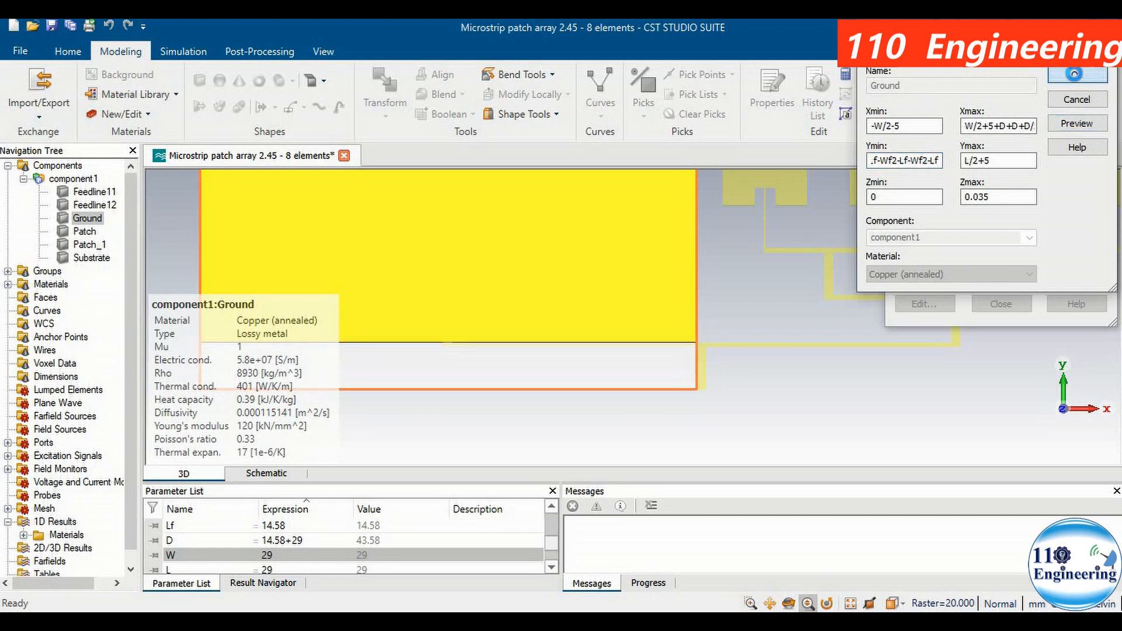
click(999, 304)
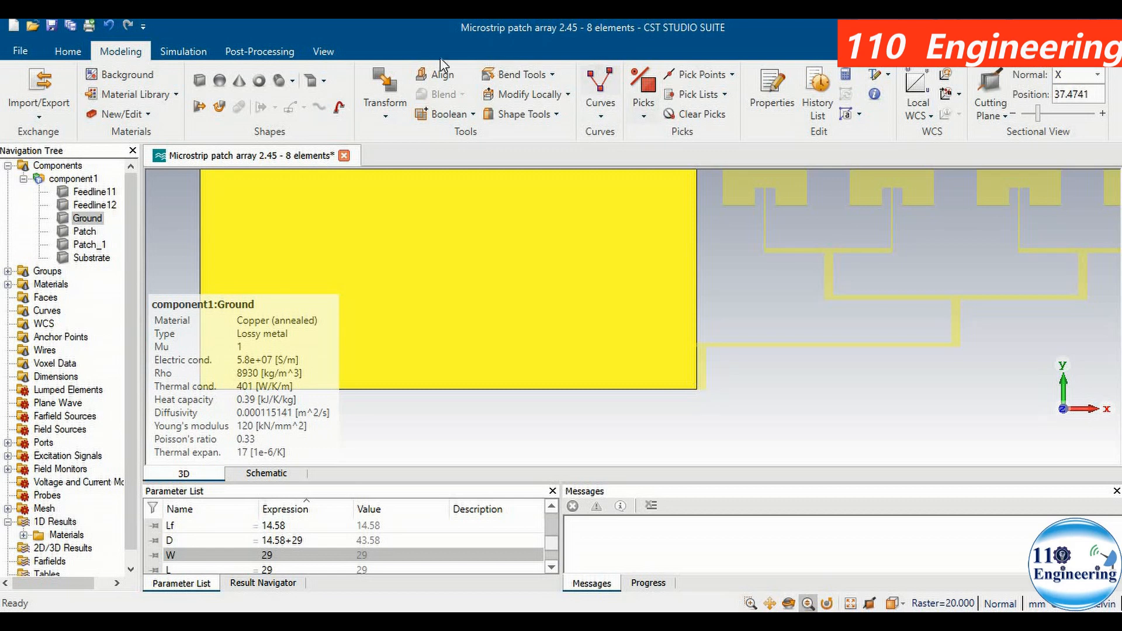
- Reopen the Ground brick definition, remove the trailing +5 from its Xmax expression and preview the brick
click(330, 53)
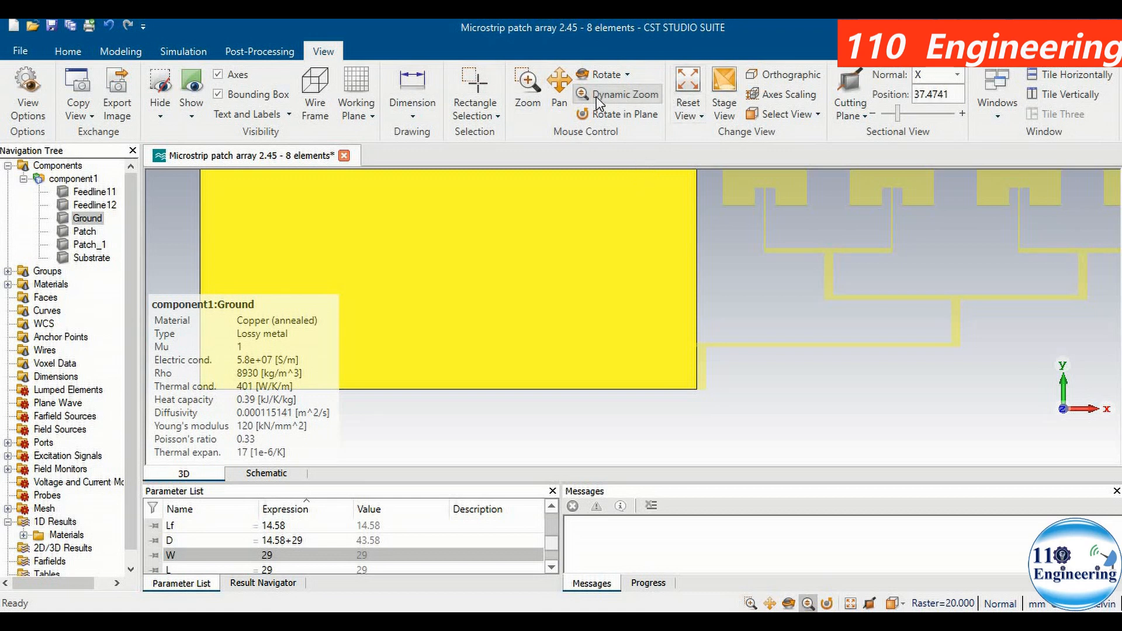
drag(737, 298, 737, 249)
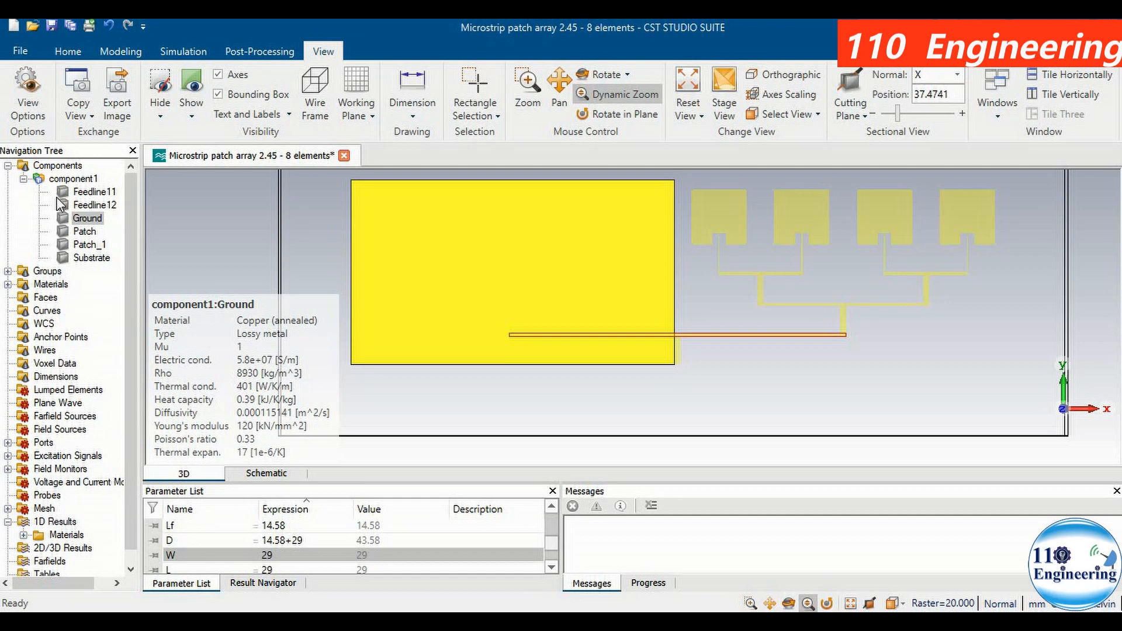
double_click(85, 220)
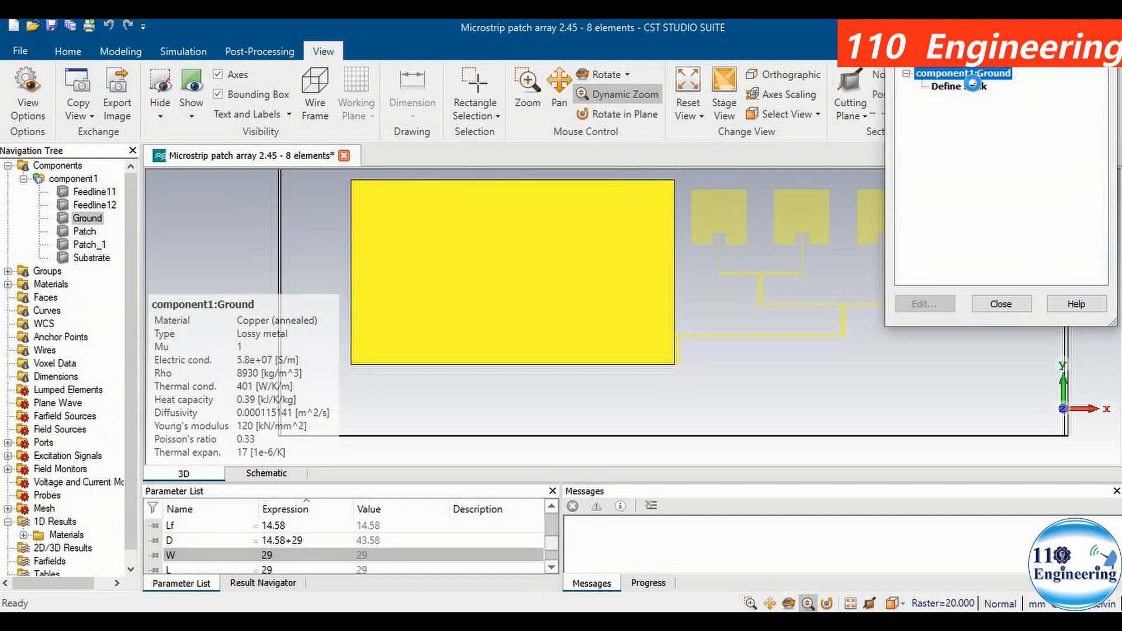
double_click(975, 87)
click(913, 128)
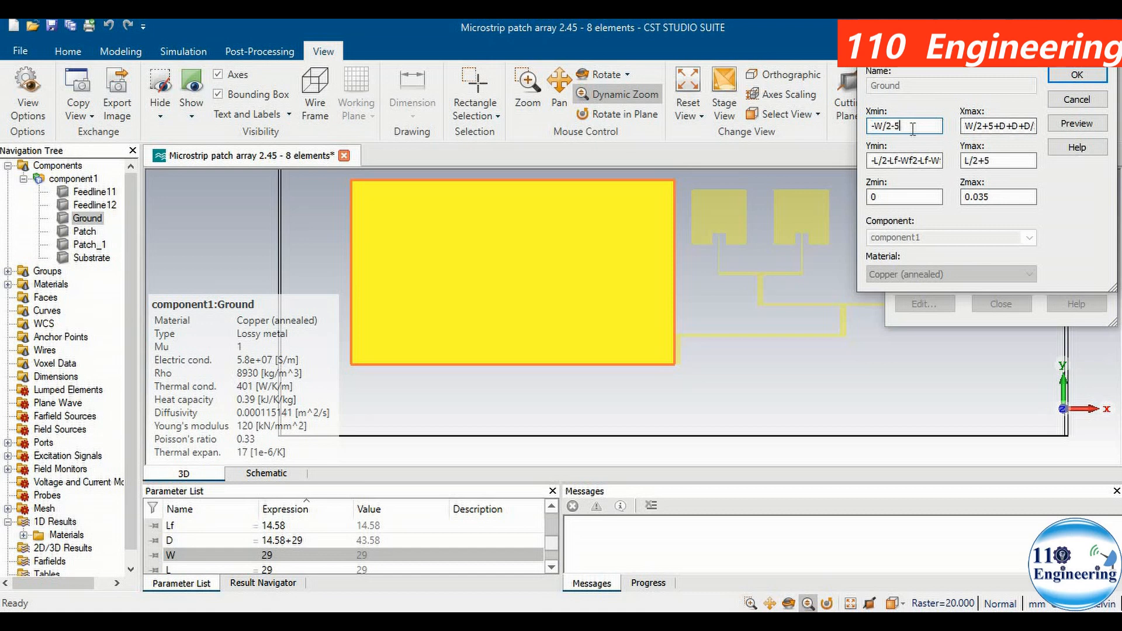
click(1031, 128)
key(BackSpace)
key(BackSpace)
key(BackSpace)
key(BackSpace)
key(BackSpace)
key(BackSpace)
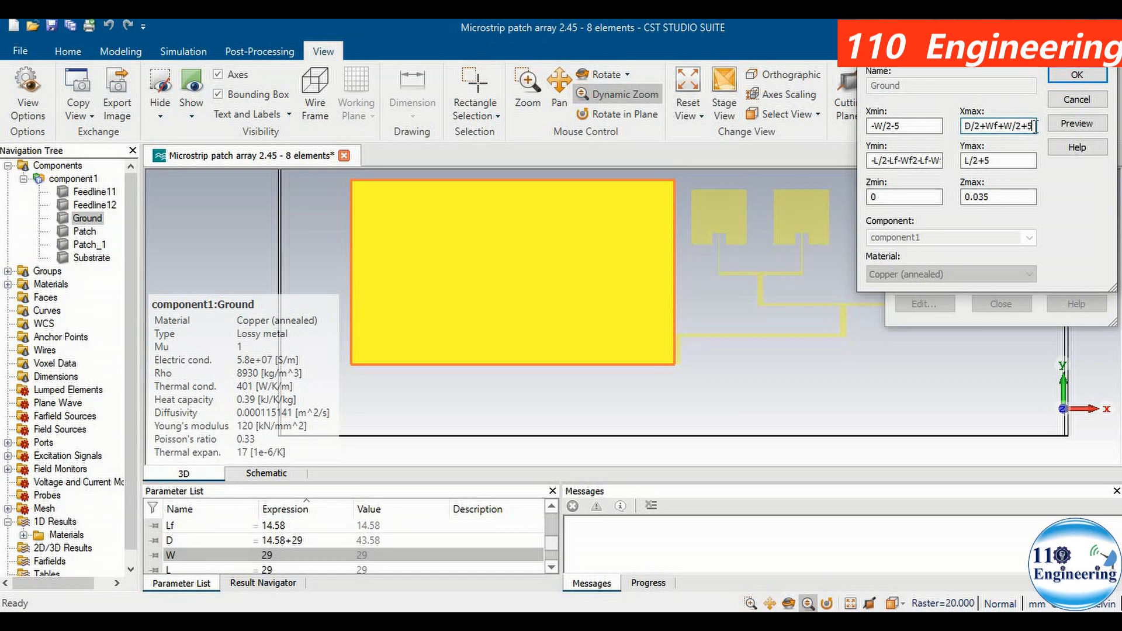
key(BackSpace)
key(BackSpace)
click(1076, 123)
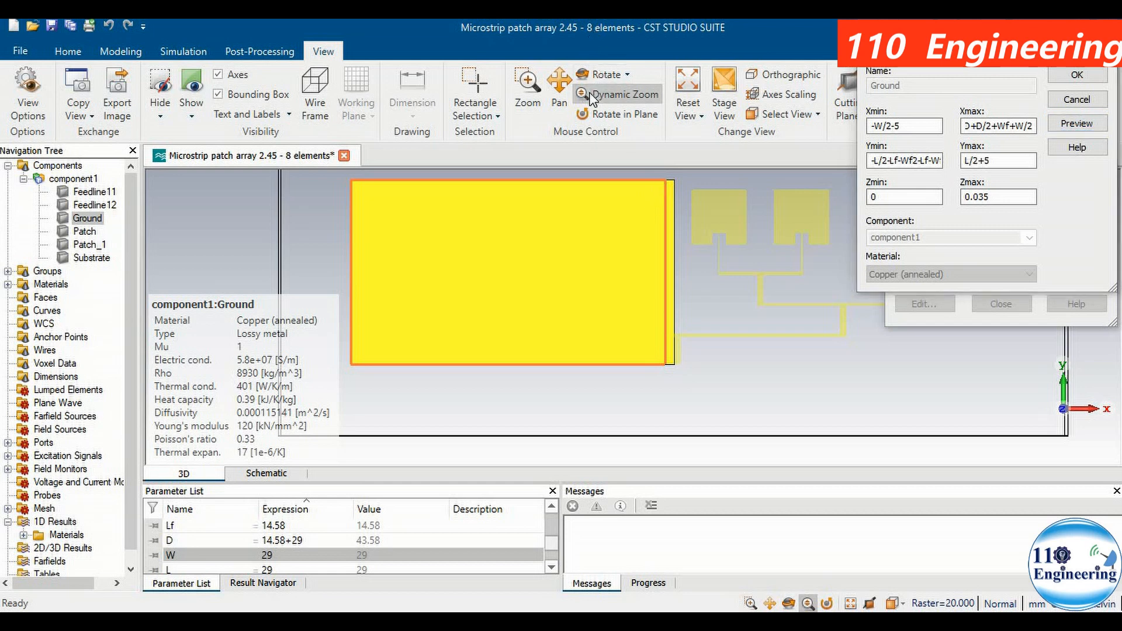
- Append +D+D to the end of Ground's Xmax expression, previewing the brick's extent against the added patches after each term
click(559, 88)
drag(593, 264, 404, 289)
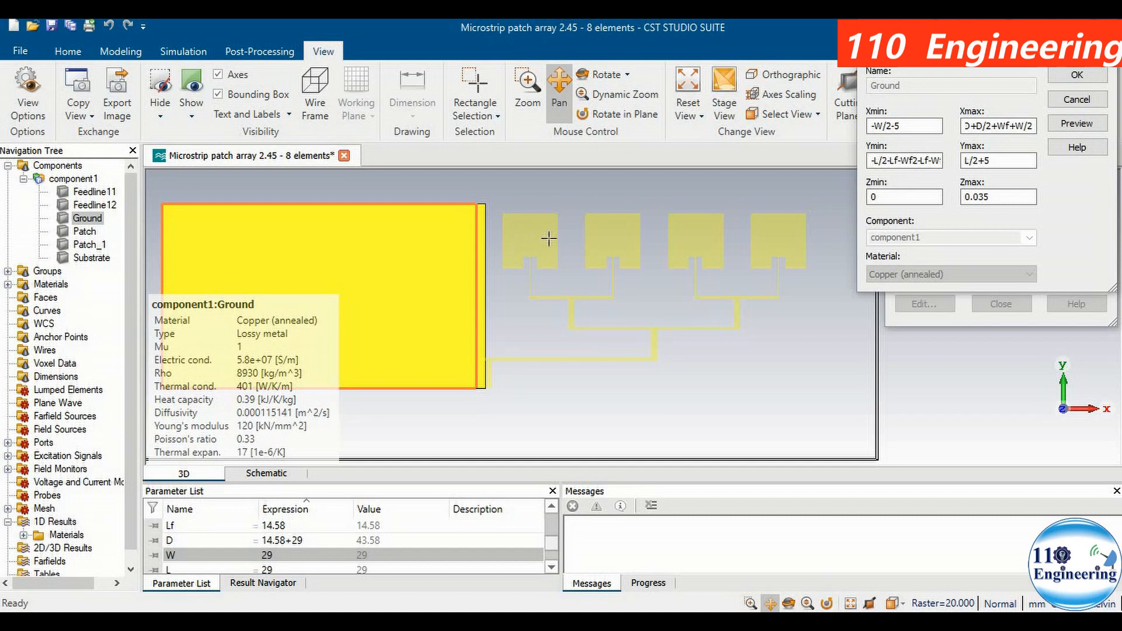
click(1034, 125)
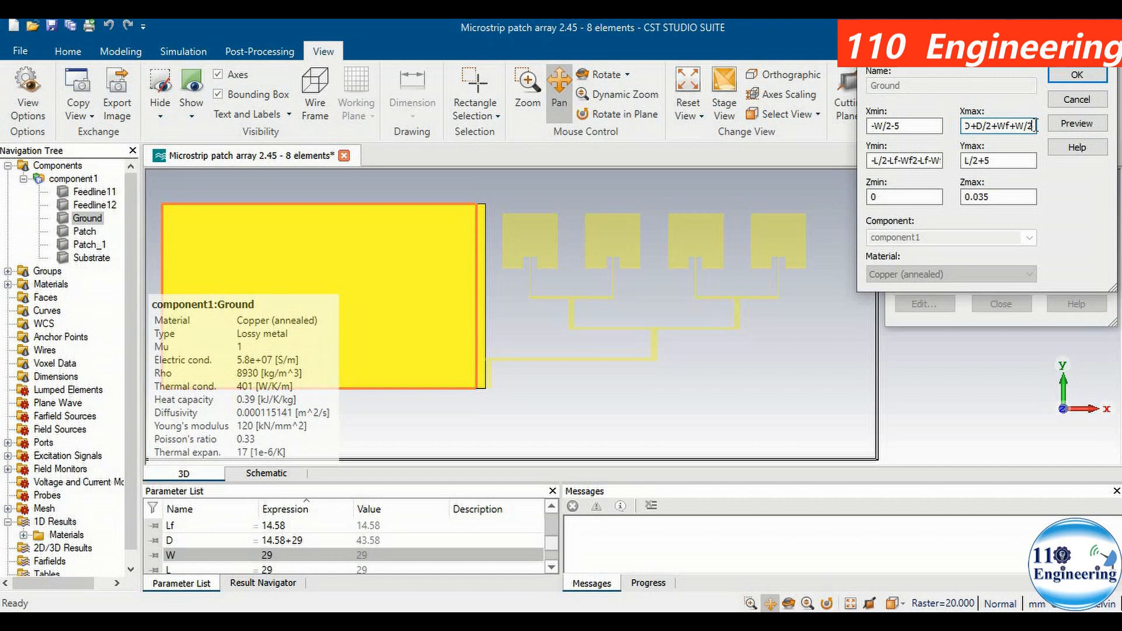
text(+d)
key(BackSpace)
text(D)
click(1088, 124)
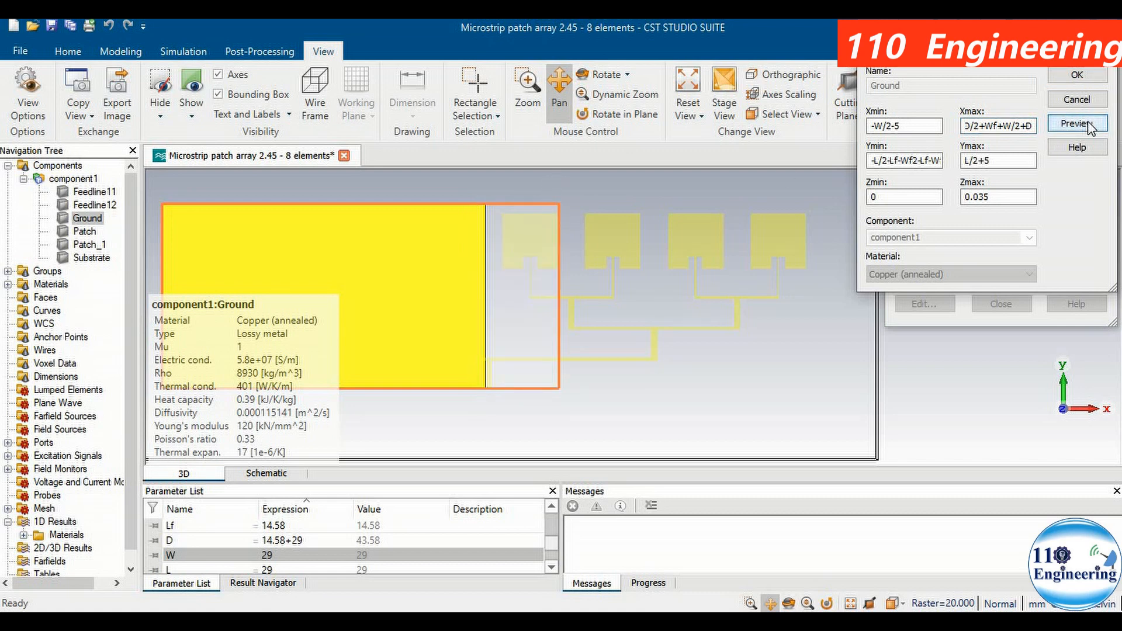
click(1032, 125)
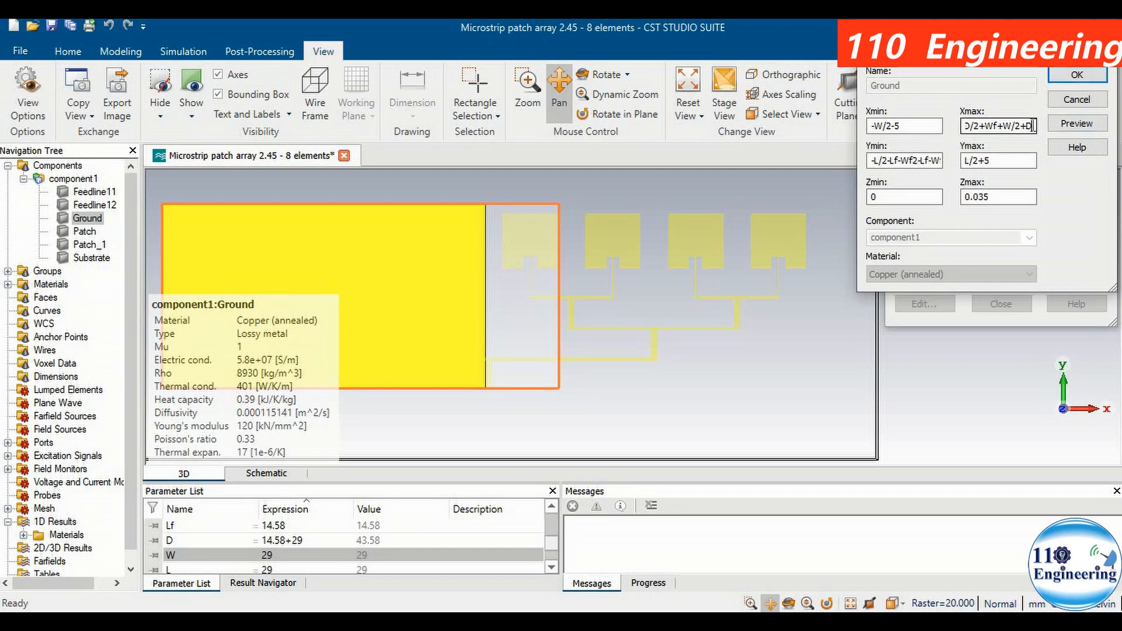
text(+D)
click(1091, 124)
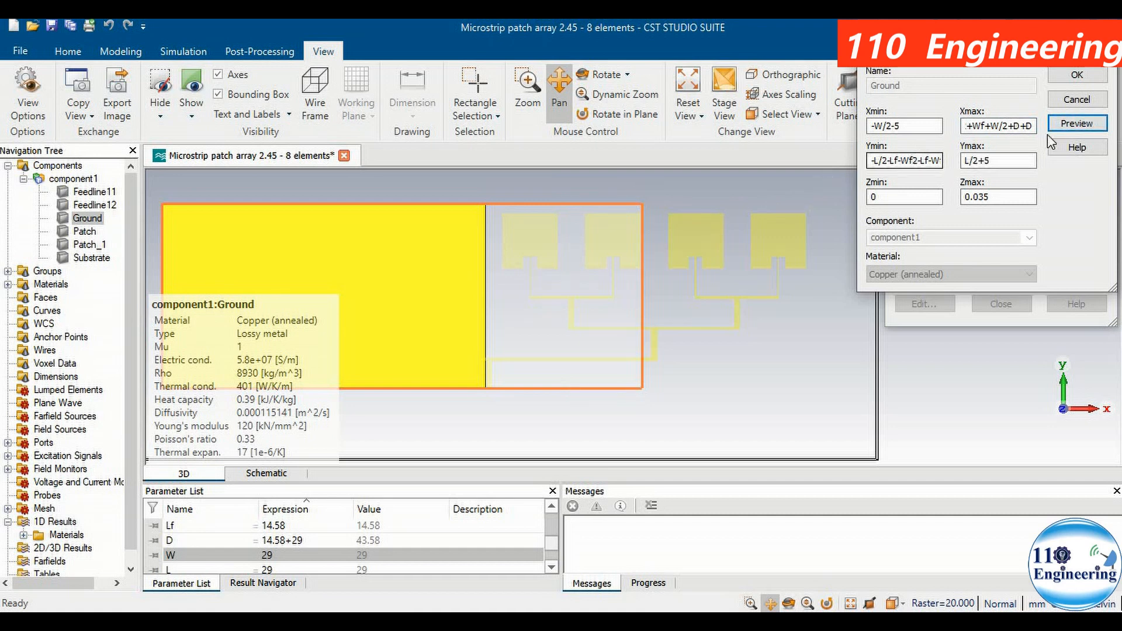
- Extend Ground's Xmax expression by two further +D terms so it ends in W/2+D+D+D+D, previewing the brick after each
click(1031, 126)
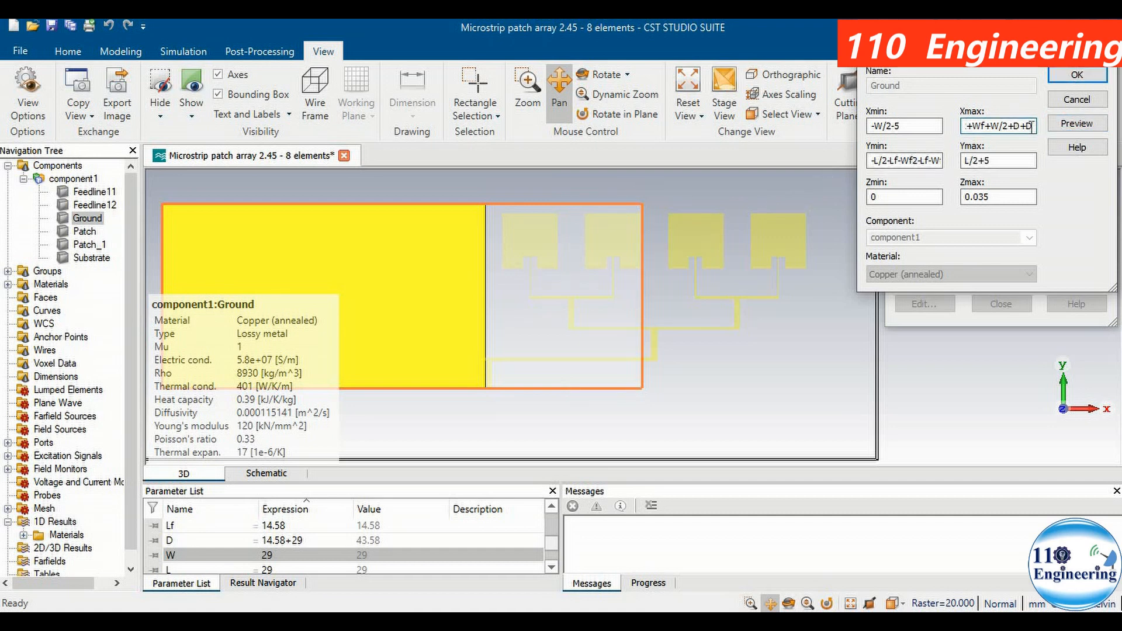
text(+D)
click(1086, 127)
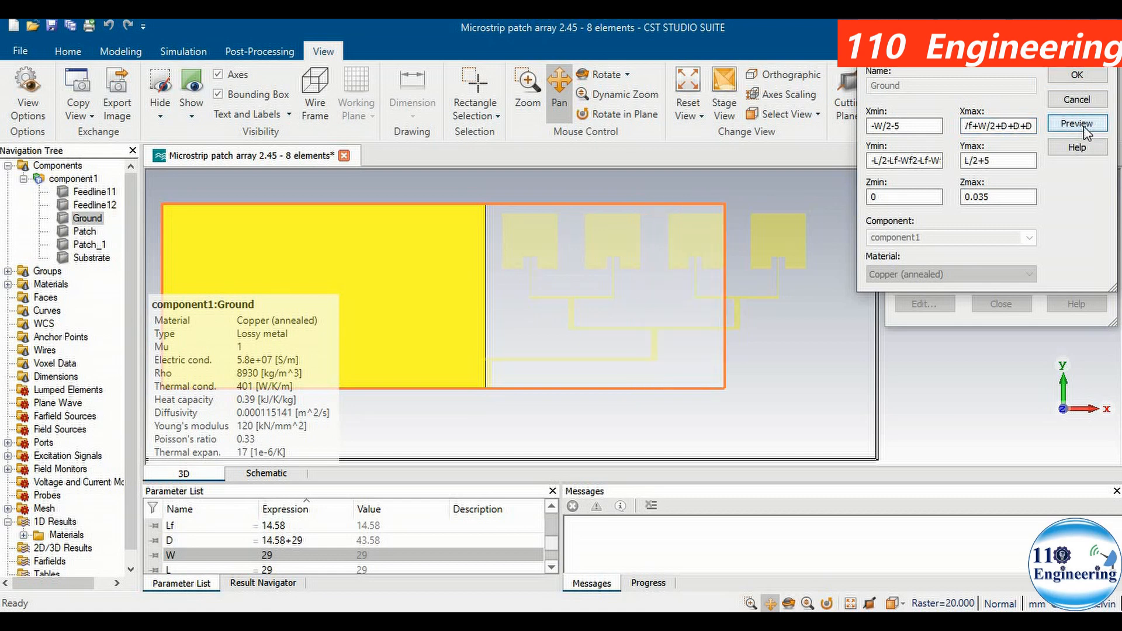
click(1034, 127)
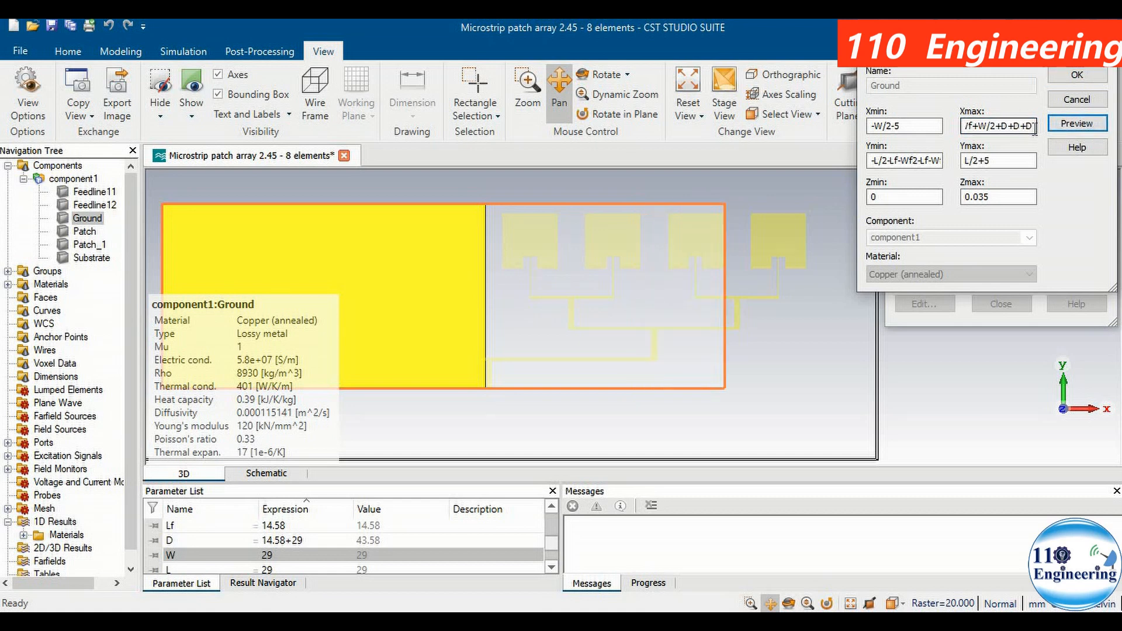
text(+)
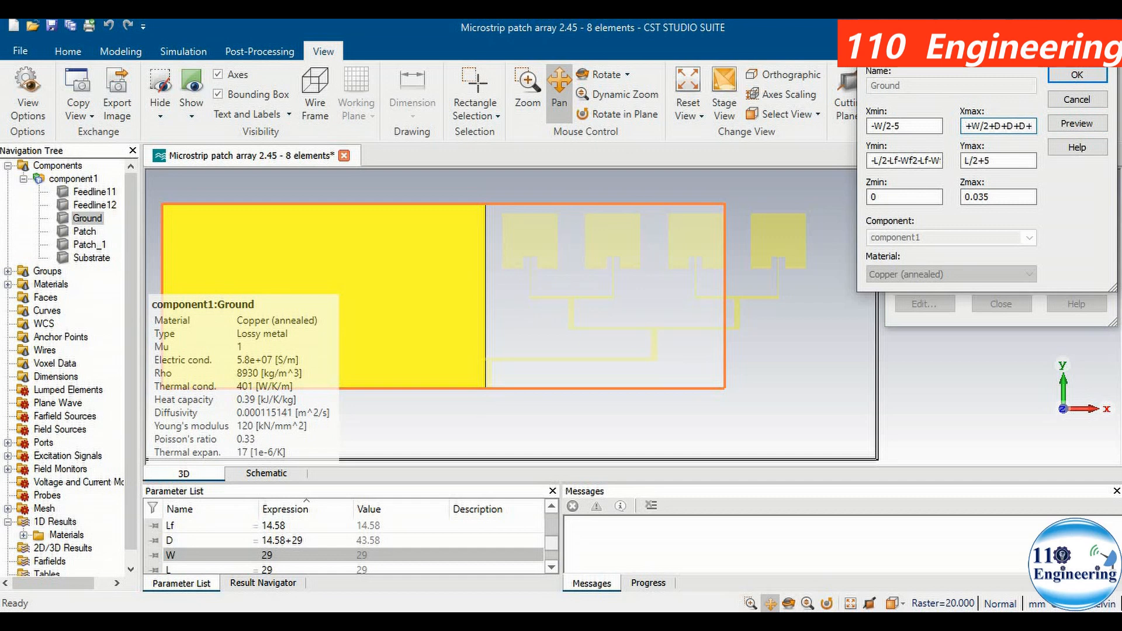
text(D)
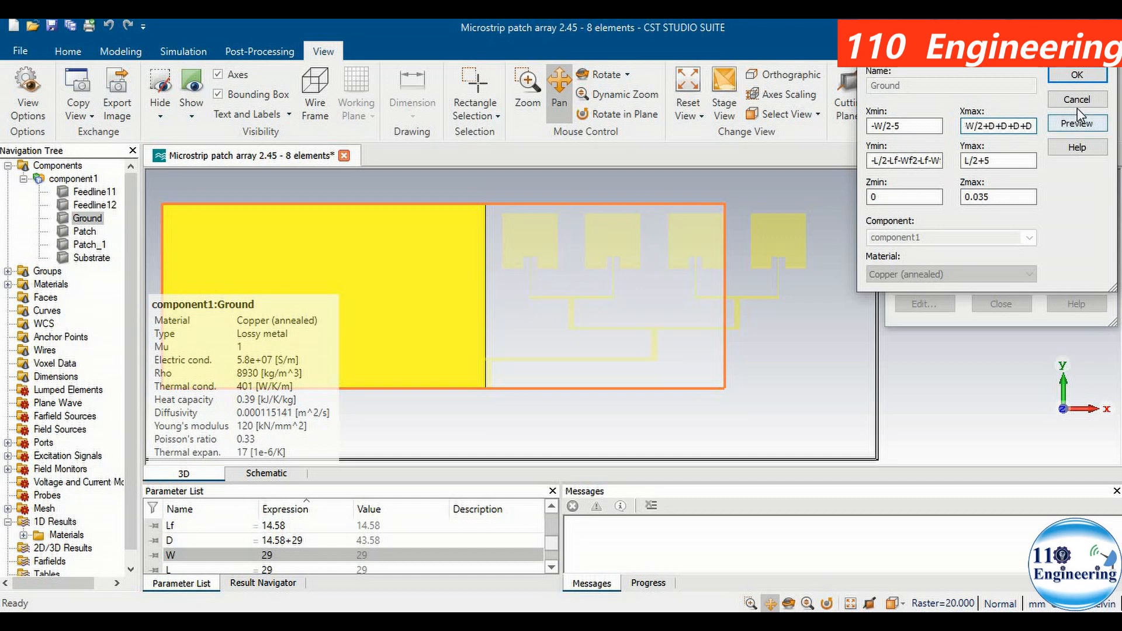
click(1063, 126)
- Add the +5 margin to the end of Ground's Xmax, preview it, copy the full expression and accept the definition
click(1032, 126)
text(+5)
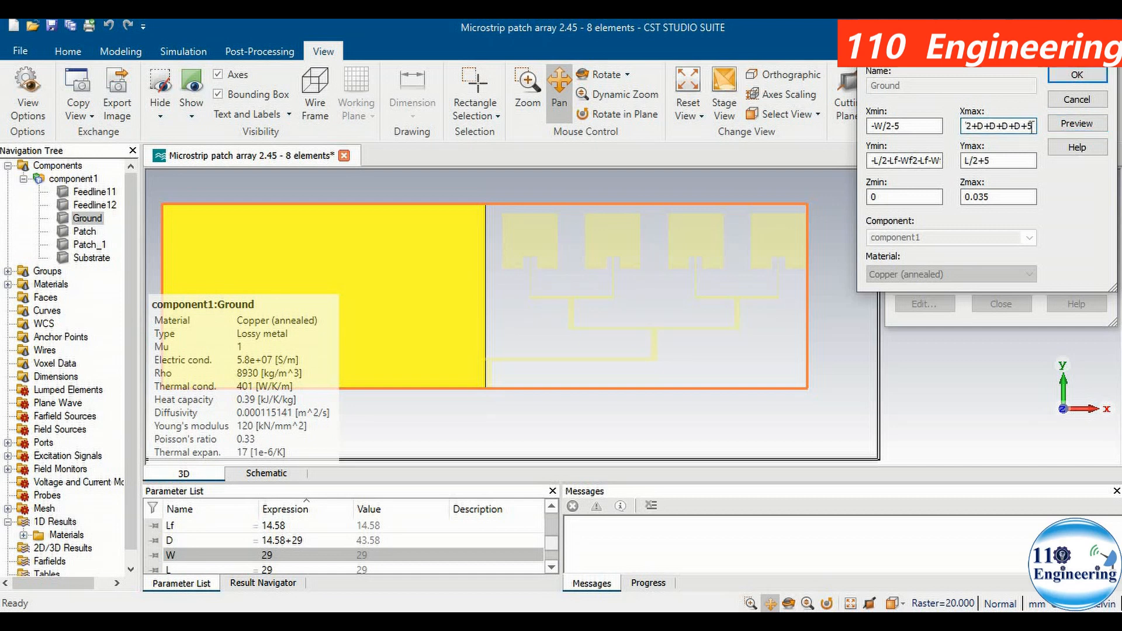
click(1062, 130)
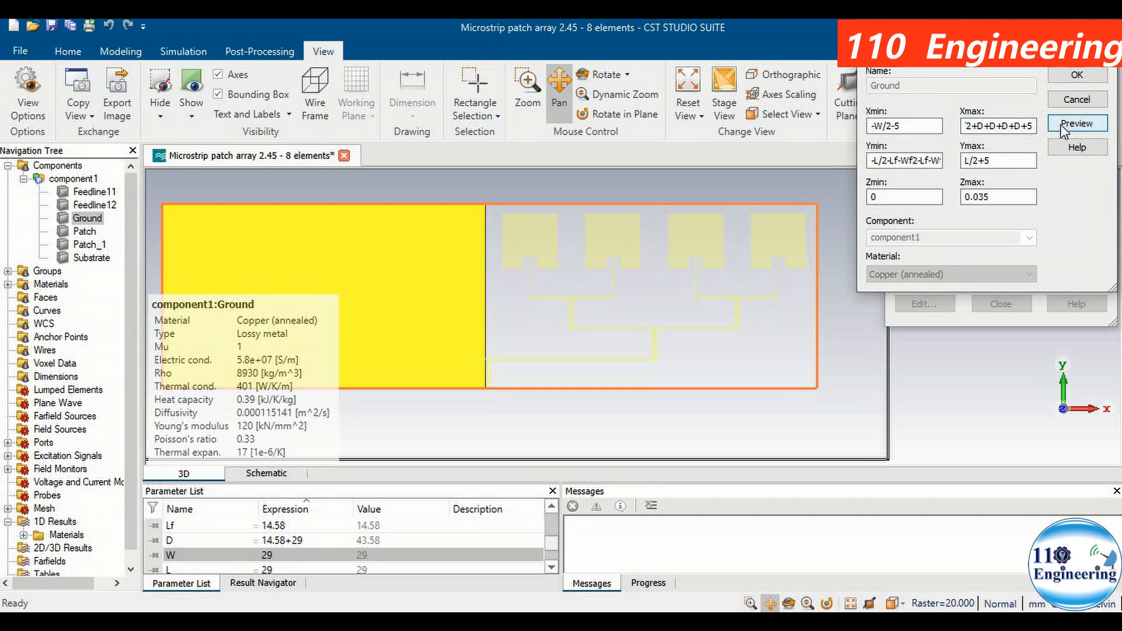
click(1015, 128)
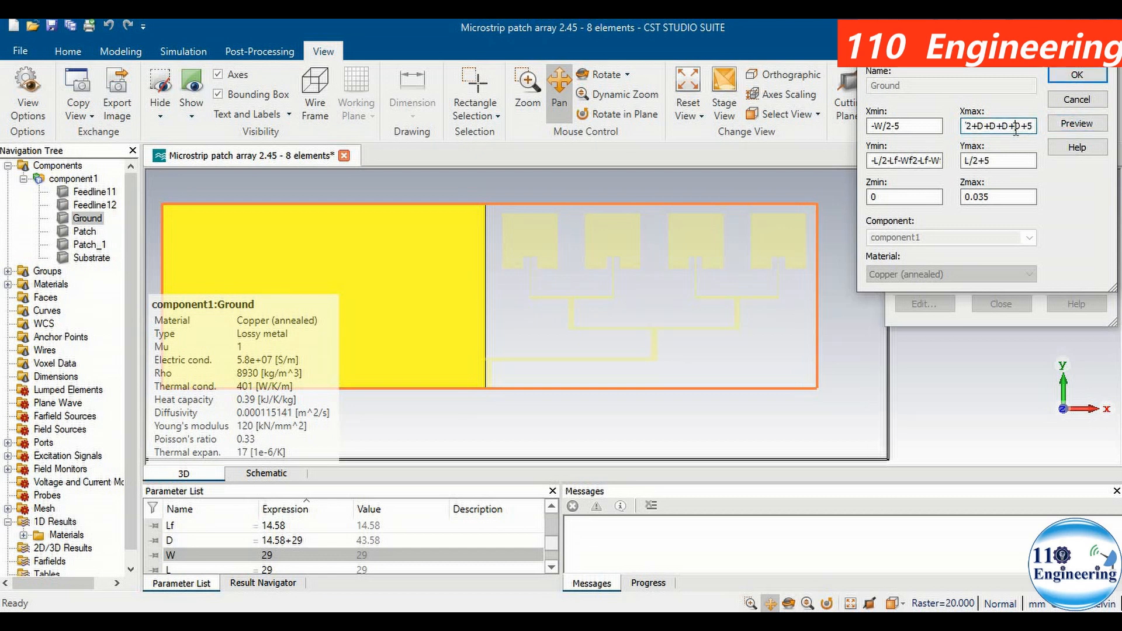
double_click(1016, 130)
click(1089, 80)
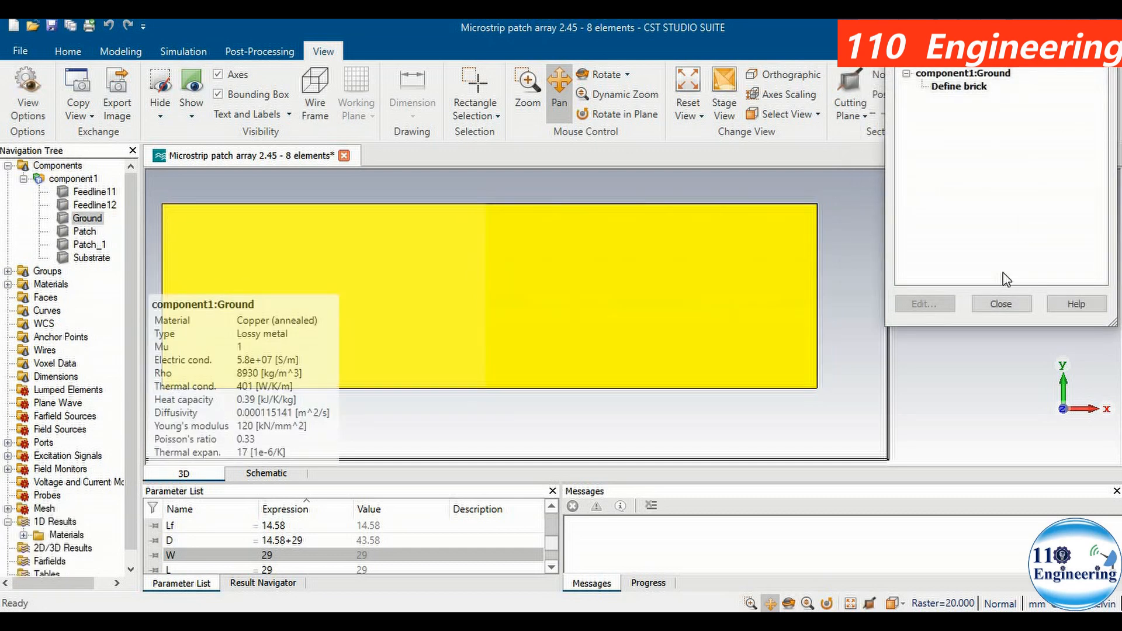
click(1001, 303)
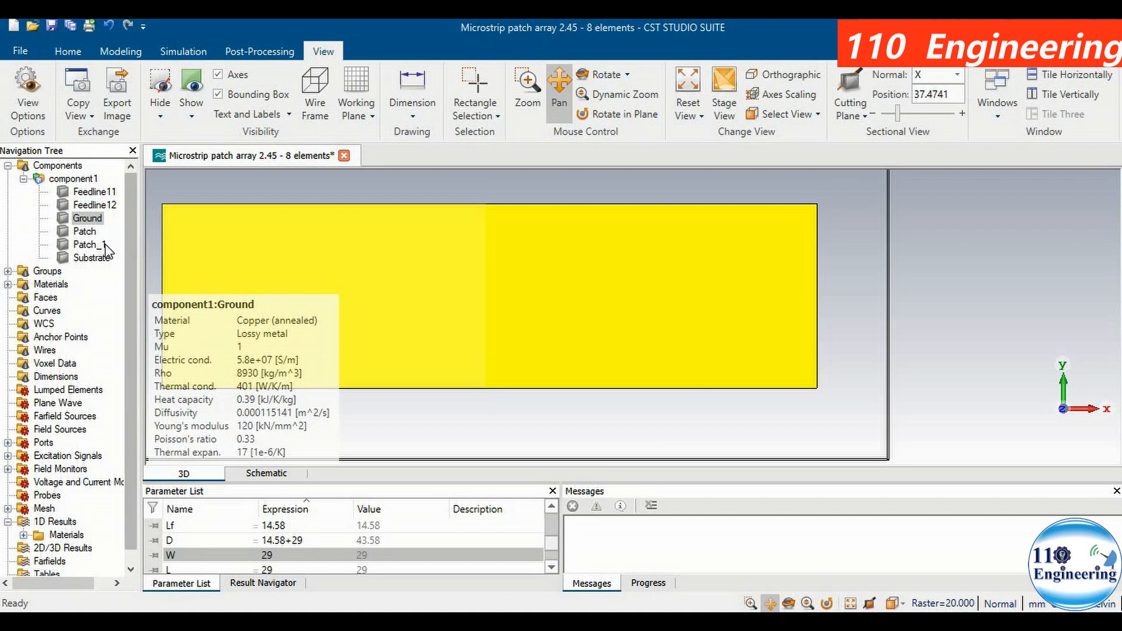
- Replace Substrate's Xmax with the expression copied from Ground, preview the brick and accept the definition
double_click(96, 258)
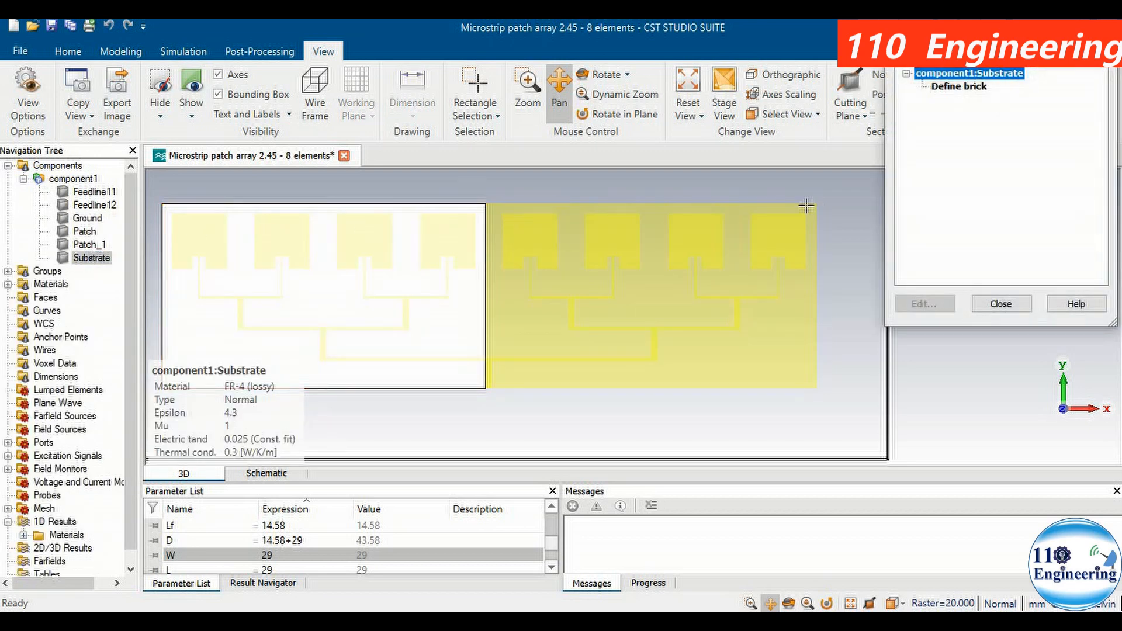
double_click(944, 89)
click(987, 125)
double_click(987, 124)
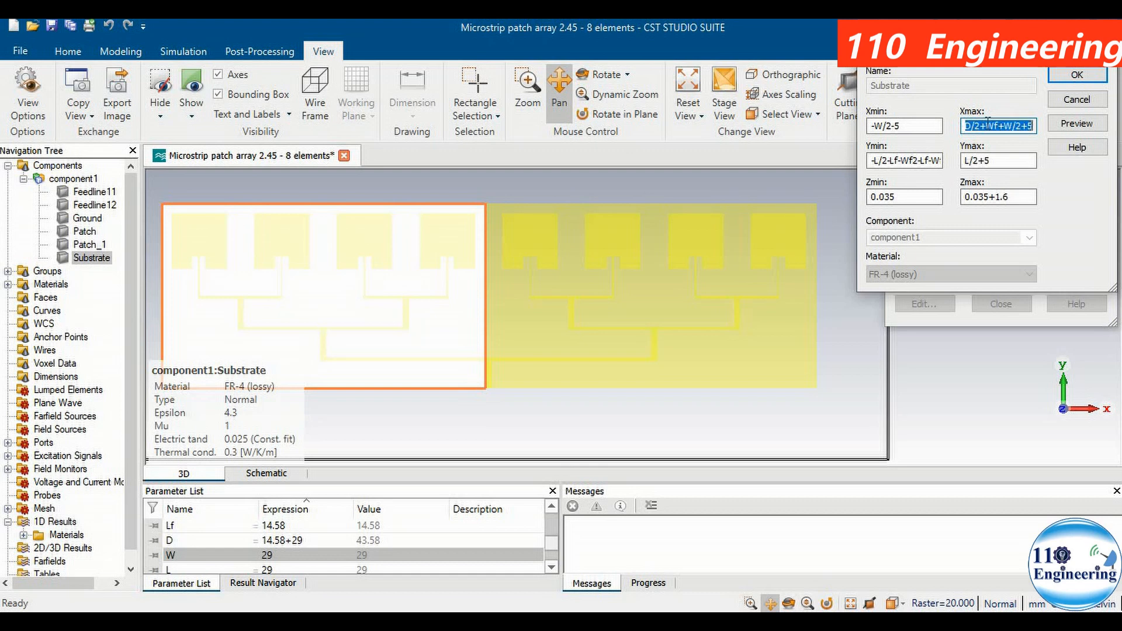
key(ctrl+v)
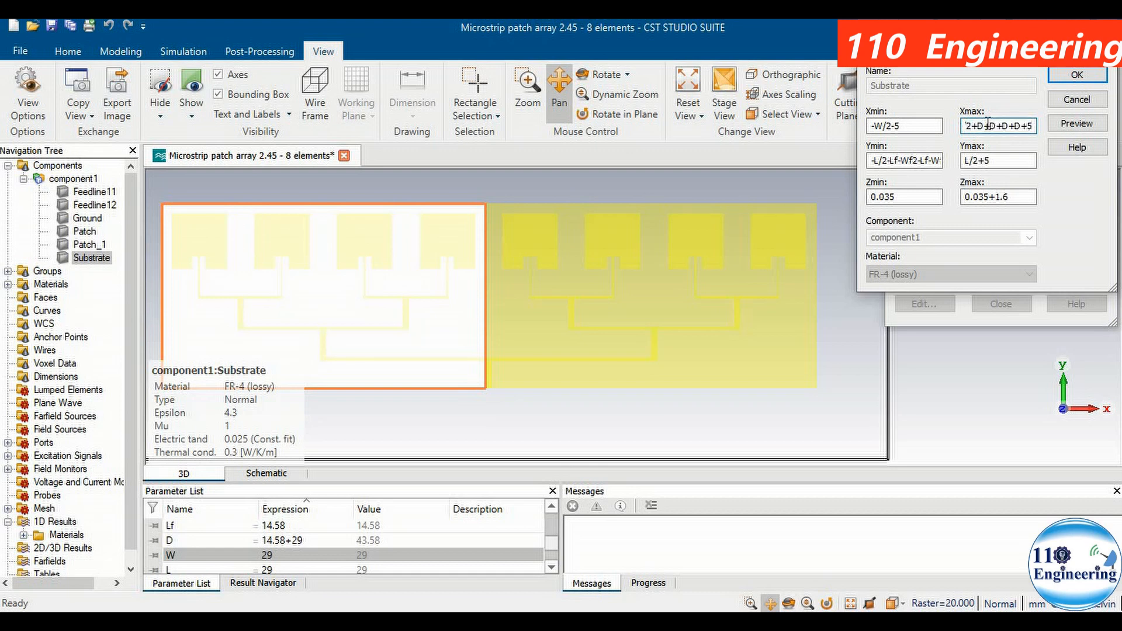
click(1076, 123)
click(1077, 77)
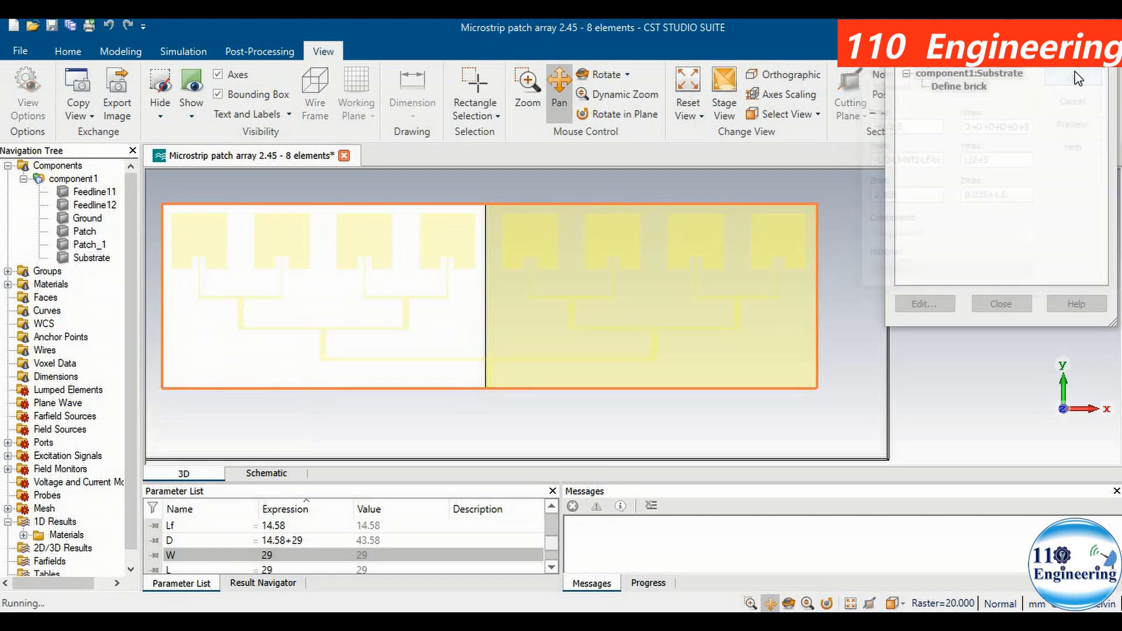
click(1001, 305)
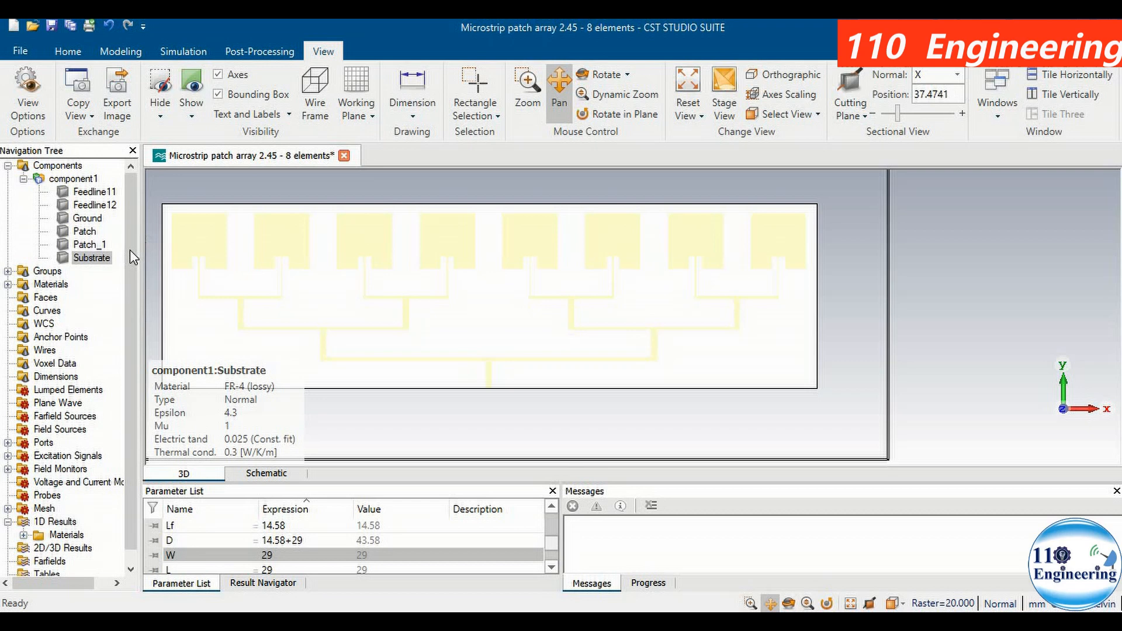
- Delete the existing port1 and confirm its removal
drag(130, 247, 129, 299)
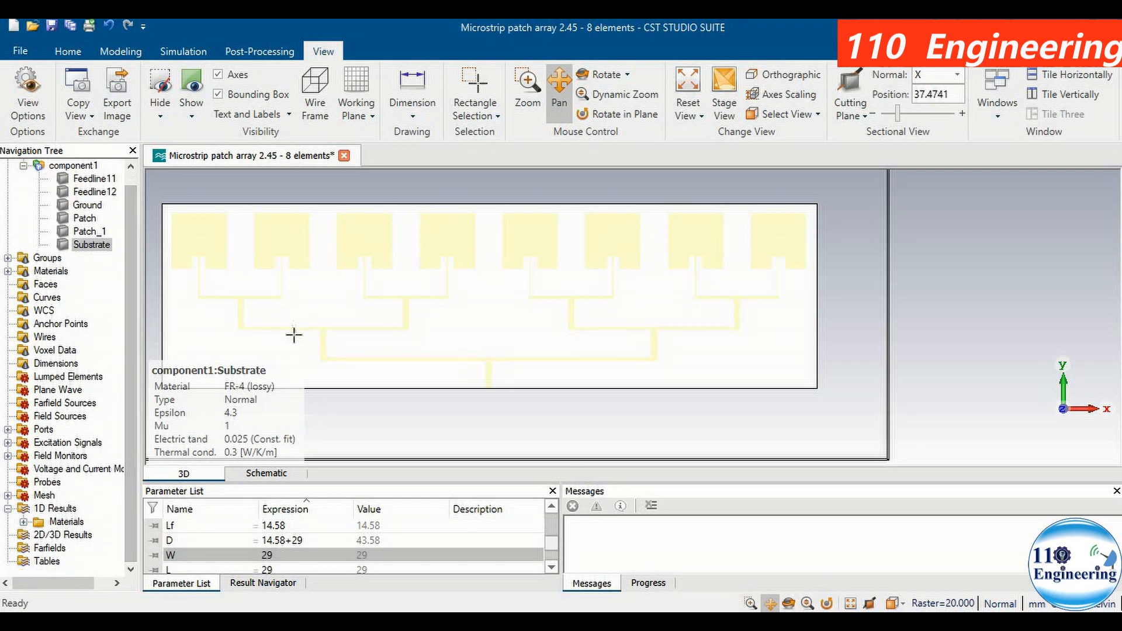
click(7, 429)
click(66, 442)
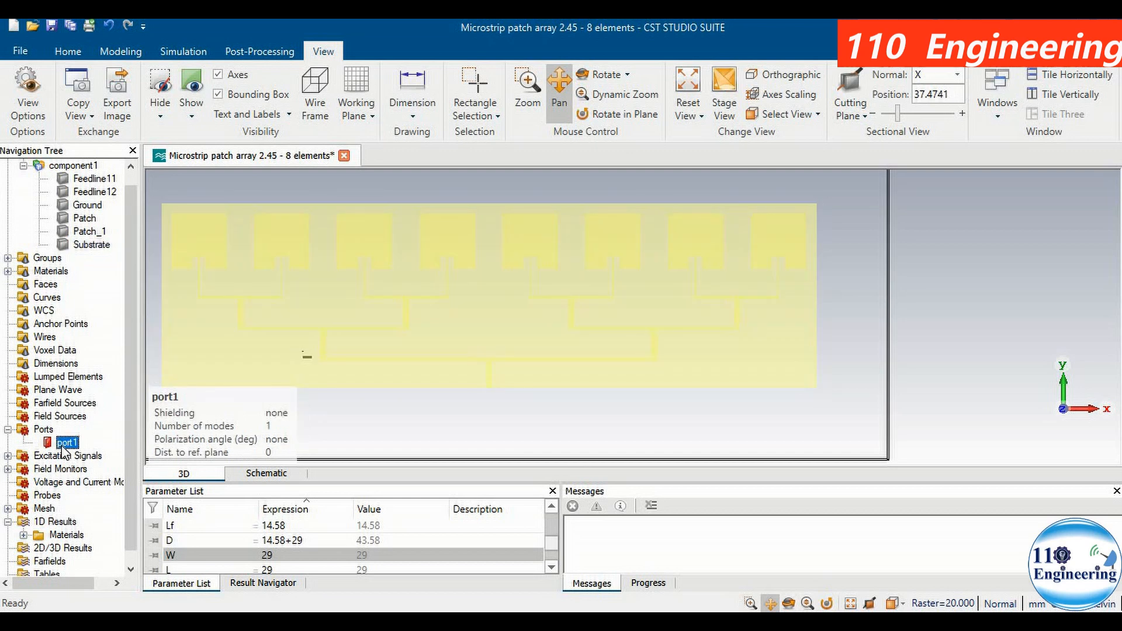
right_click(63, 449)
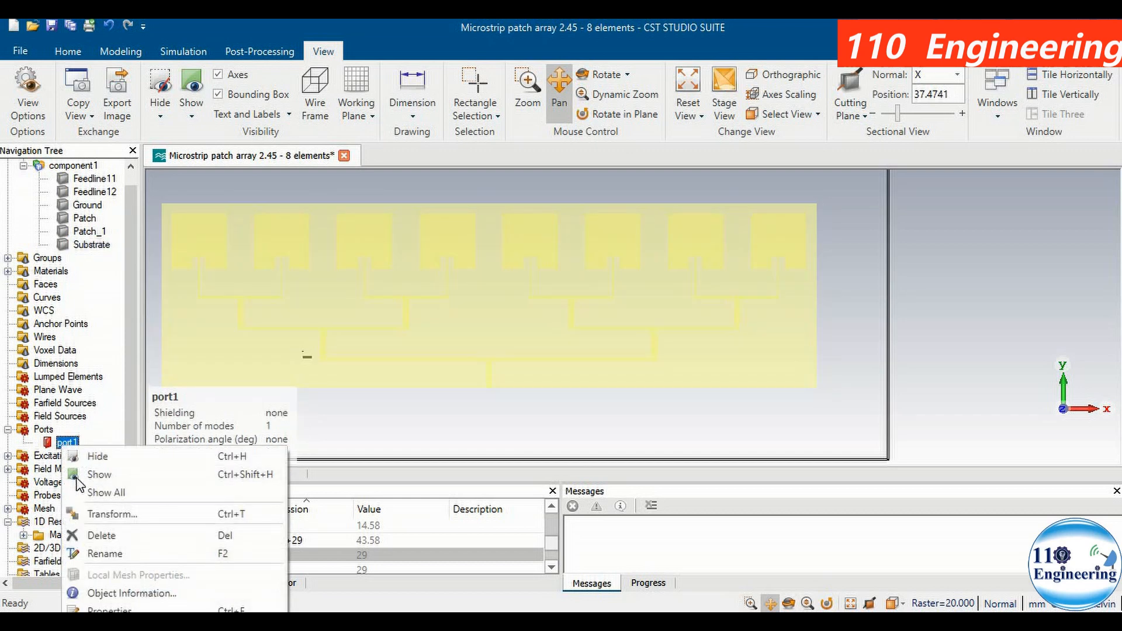
click(95, 535)
click(510, 358)
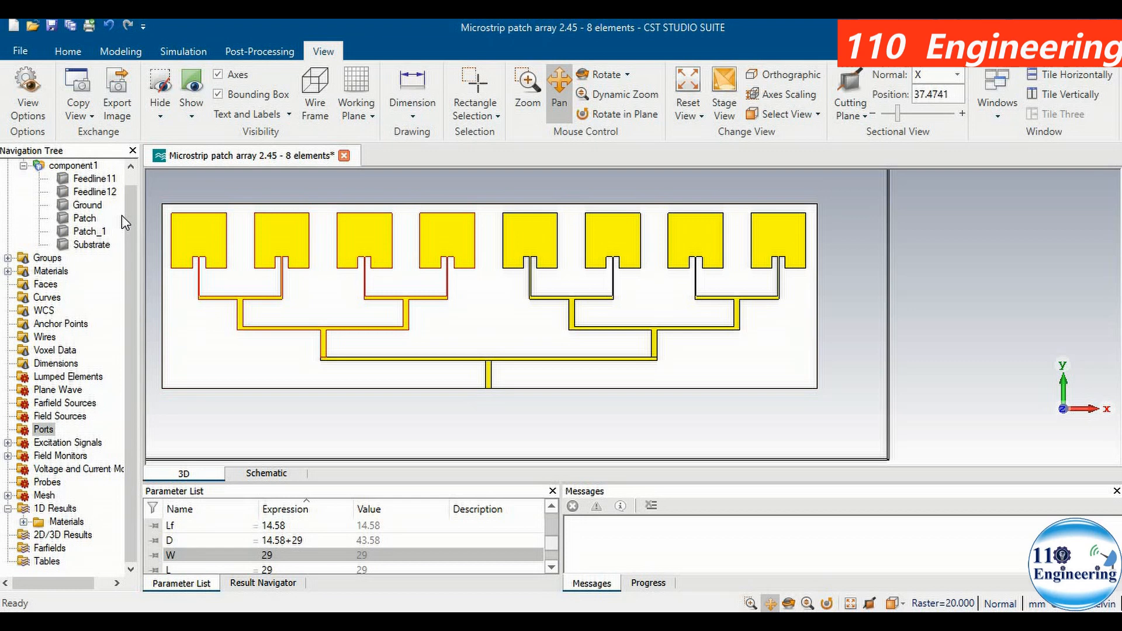
- Select the Patch solid in component1 as the base body for a Boolean union
drag(130, 213, 130, 205)
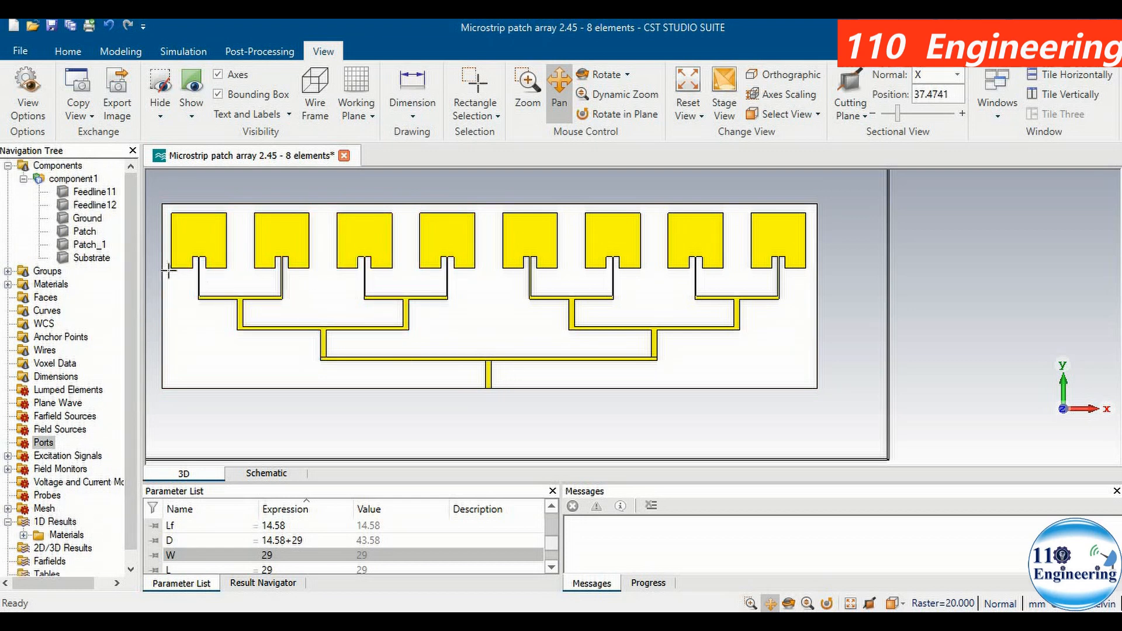
click(85, 233)
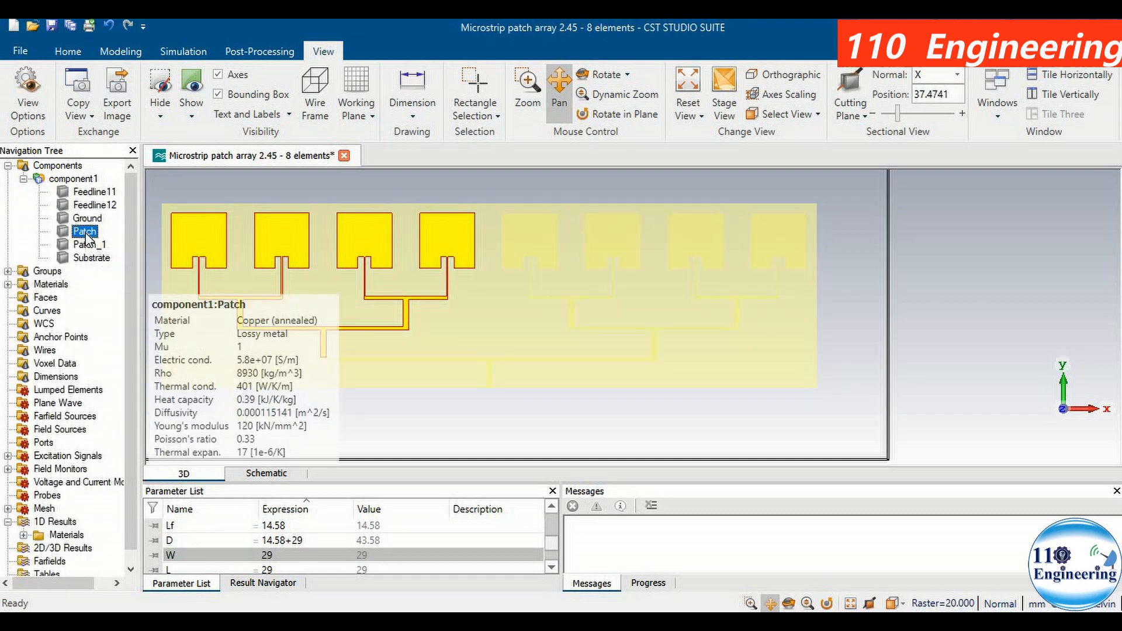
click(123, 53)
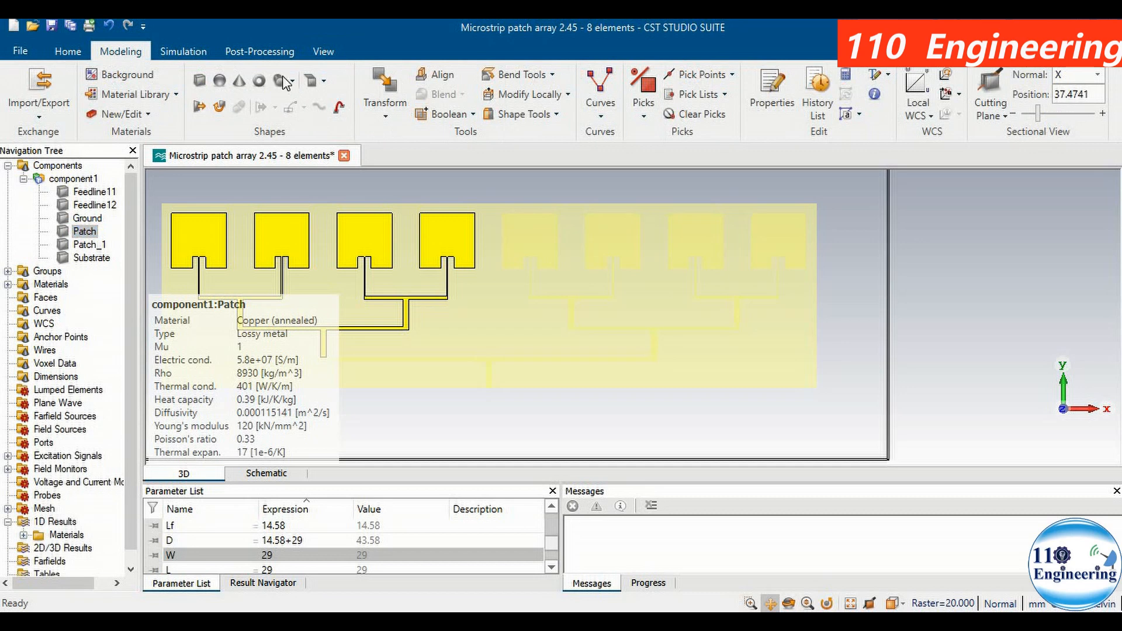
click(386, 116)
click(400, 153)
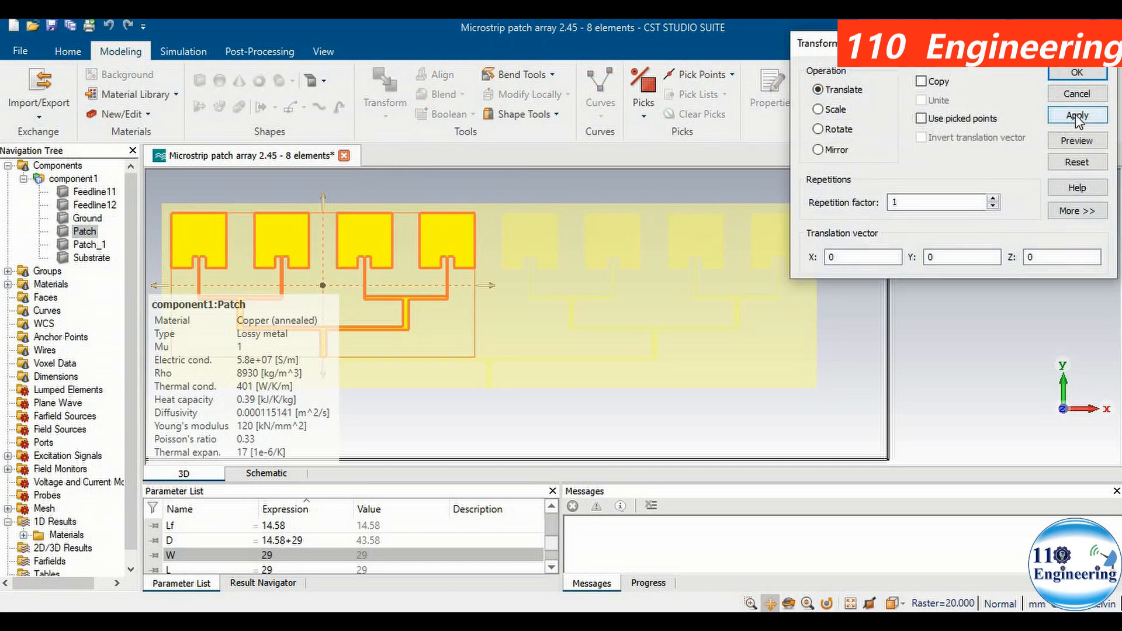
click(1075, 95)
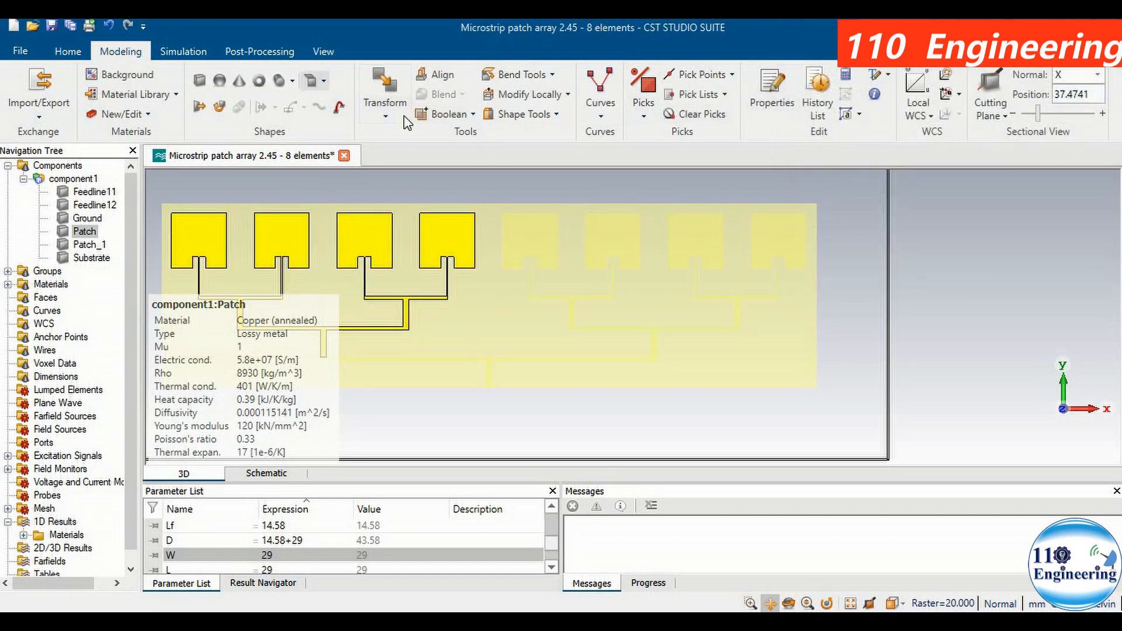
- Merge Feedline11, Feedline12 and Patch_1 into the Patch solid with a Boolean Add
click(470, 117)
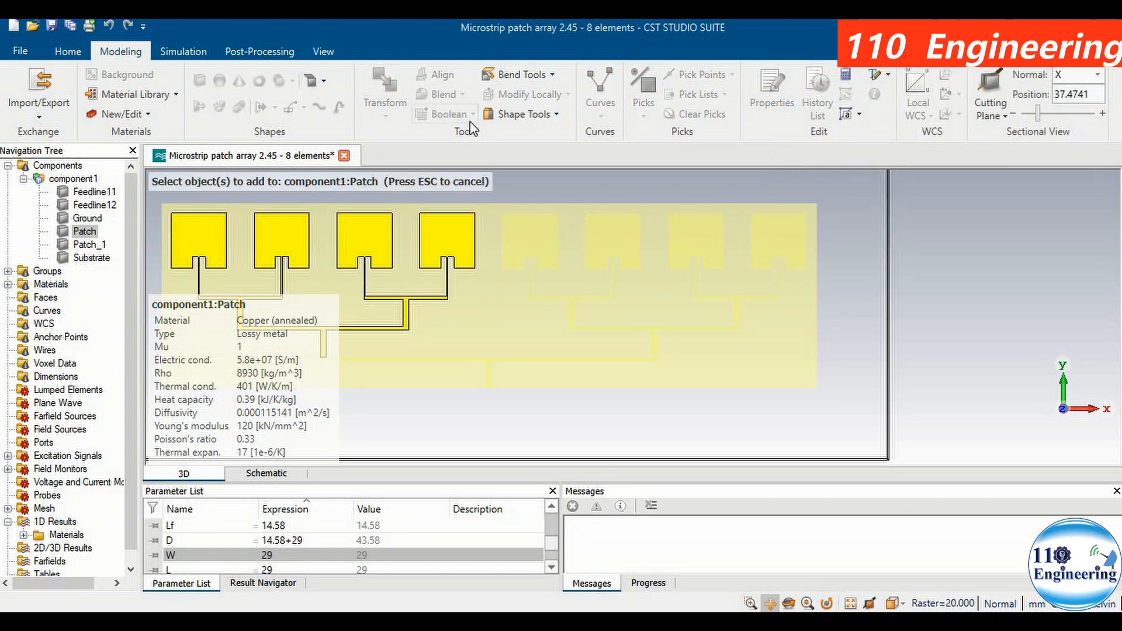
click(279, 220)
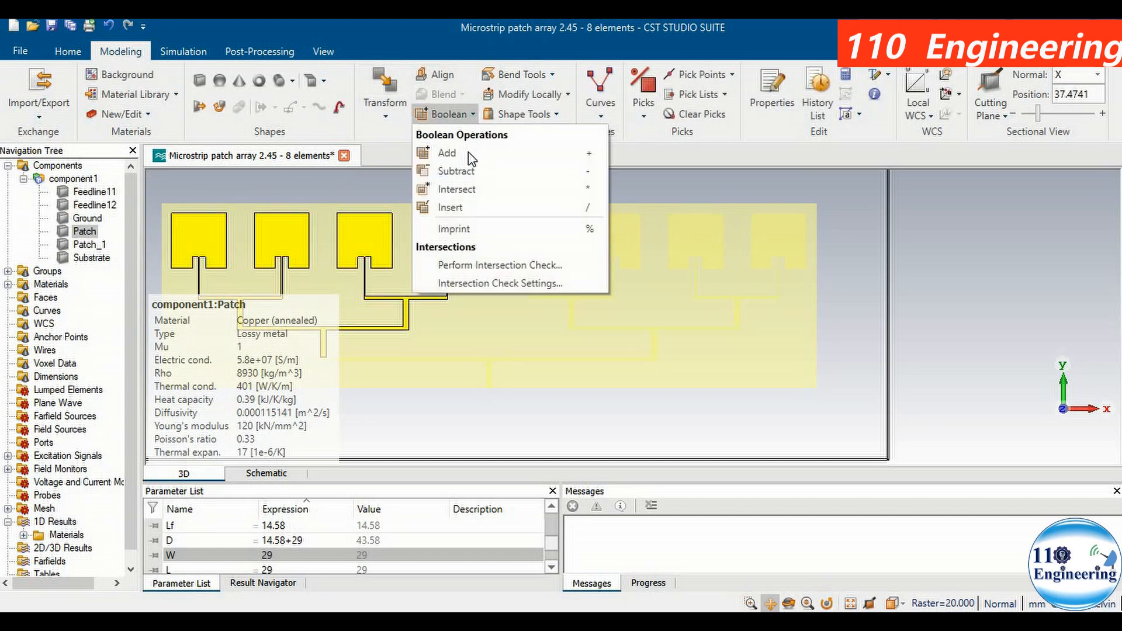
click(468, 153)
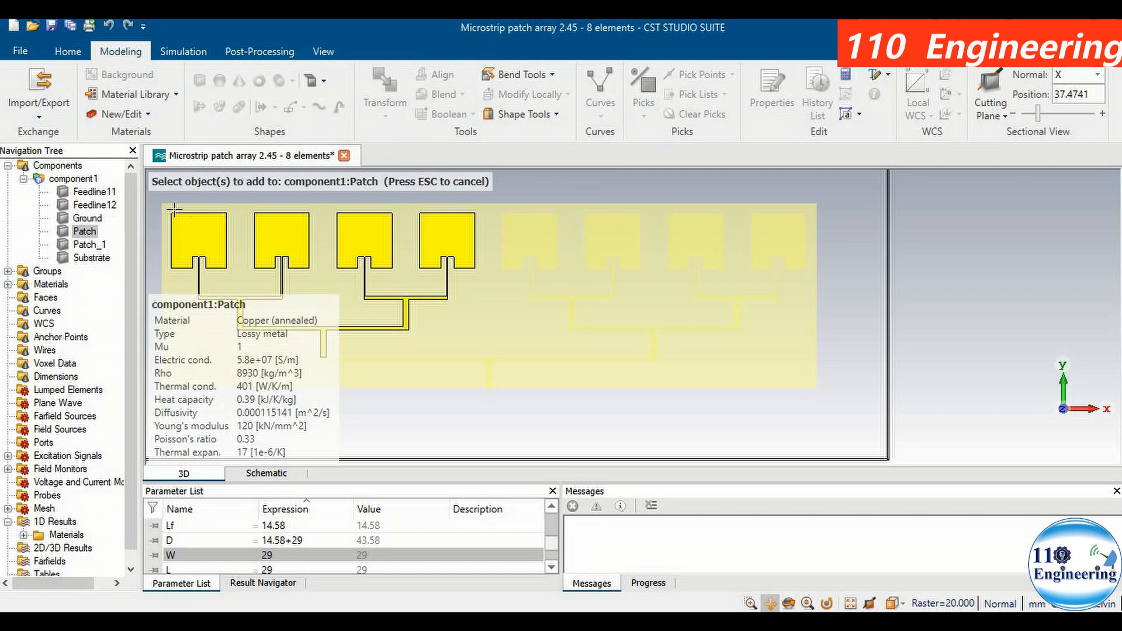
click(111, 193)
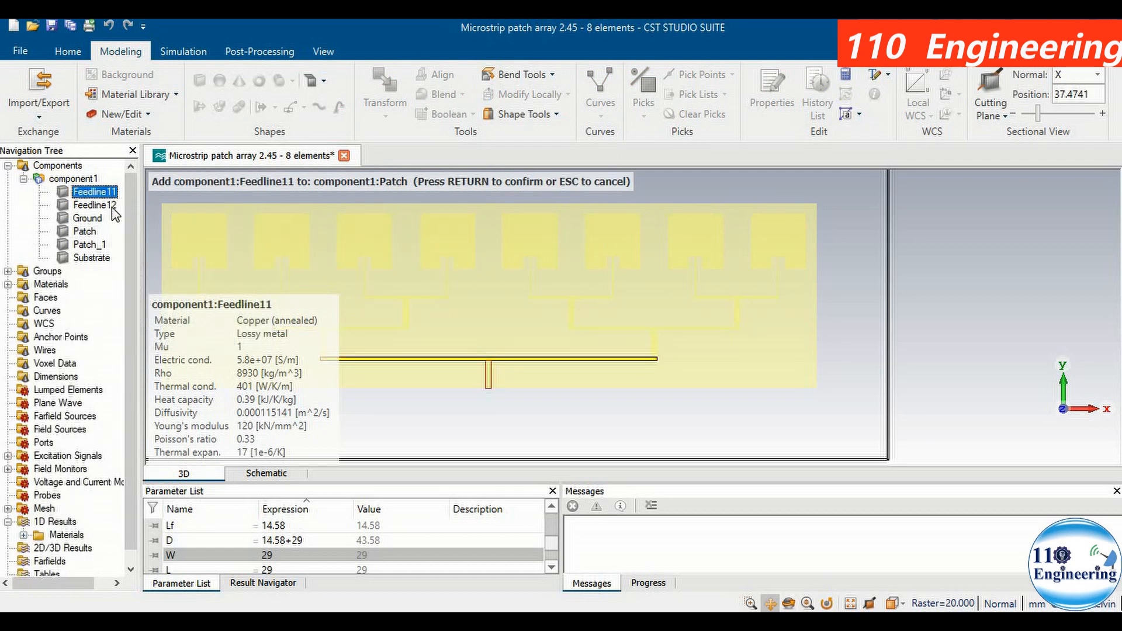
ctrl+click(113, 205)
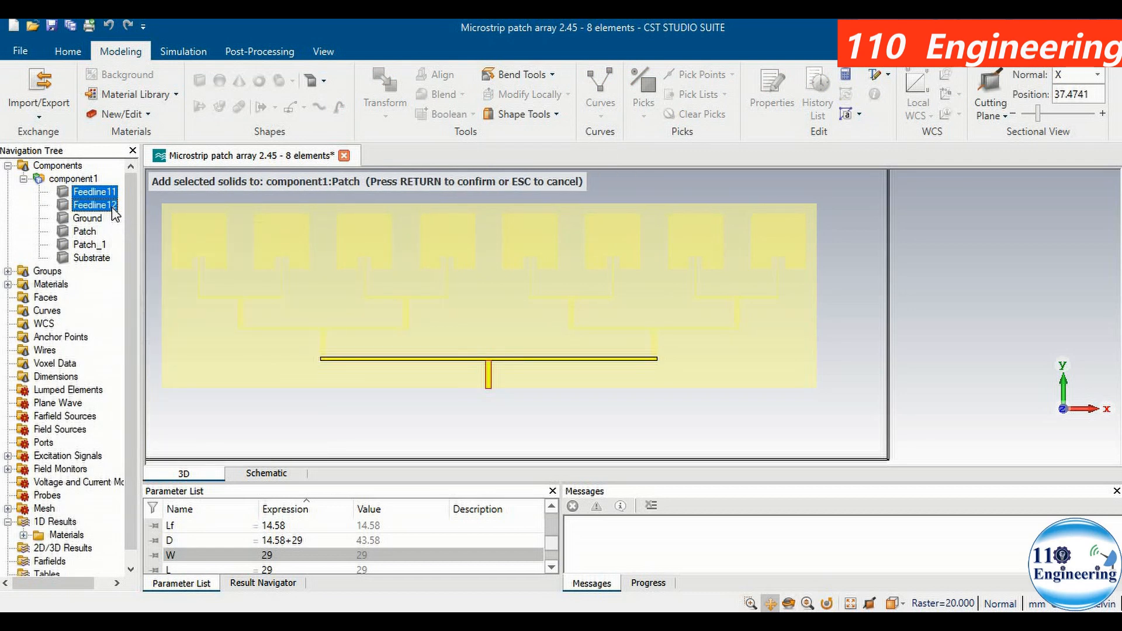
ctrl+click(97, 250)
key(Return)
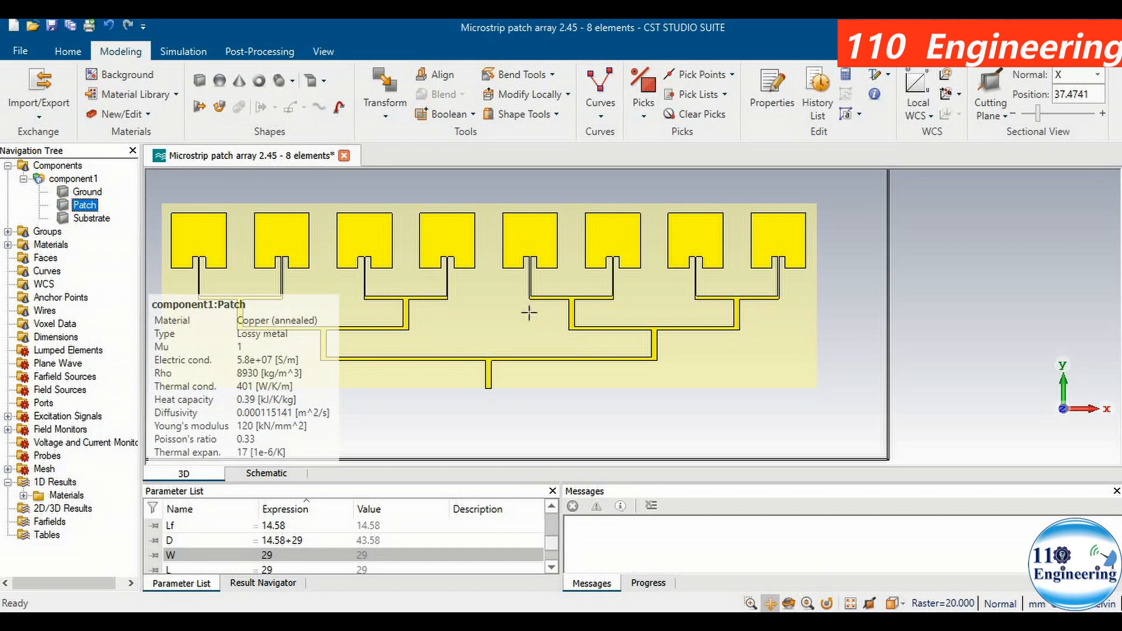
- Pick the thin end face of the central main feedline at the substrate's lower edge
click(323, 51)
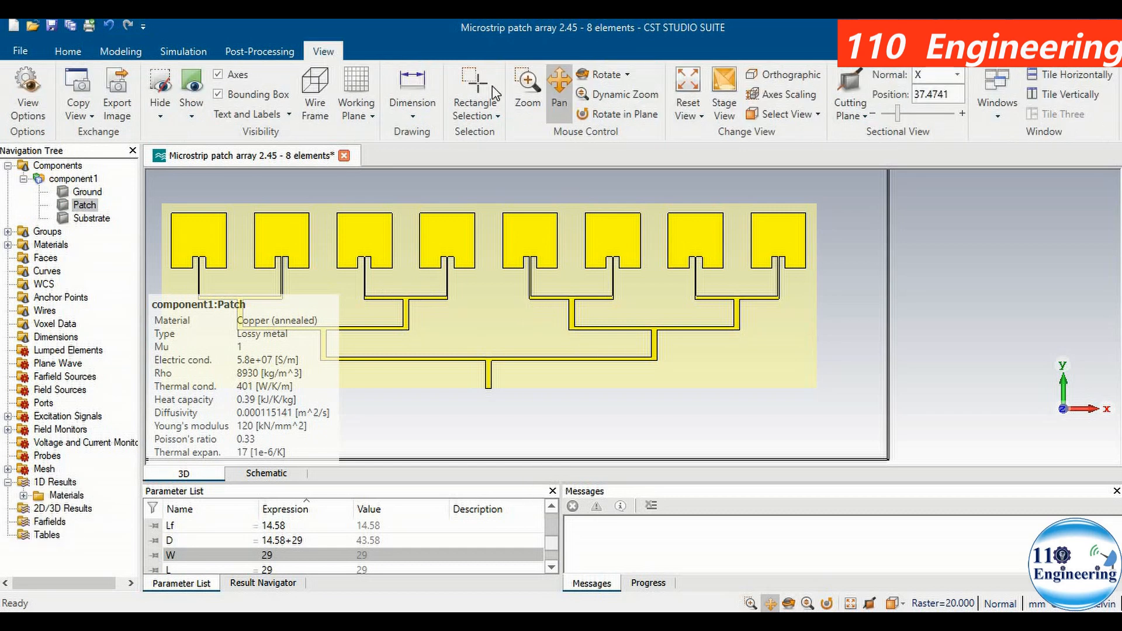
click(591, 99)
drag(473, 336, 482, 436)
click(602, 74)
mouse_move(446, 375)
mouse_down()
mouse_move(420, 417)
mouse_move(437, 246)
mouse_up()
click(528, 88)
drag(413, 326, 469, 366)
drag(501, 282, 678, 362)
drag(447, 260, 811, 403)
key(plus)
key(f)
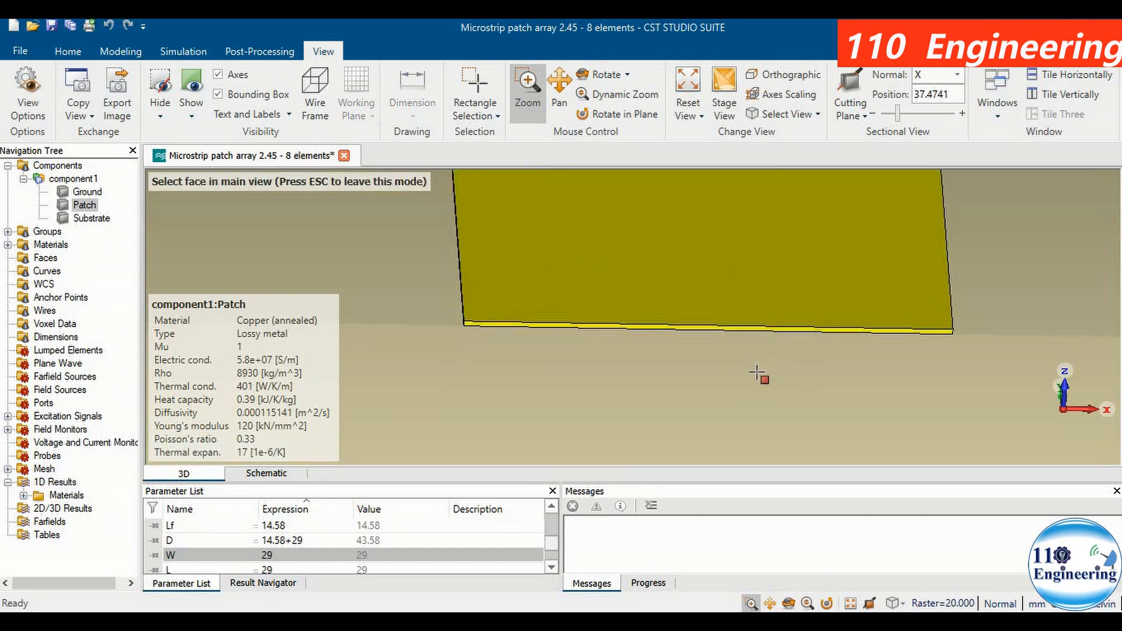
click(736, 331)
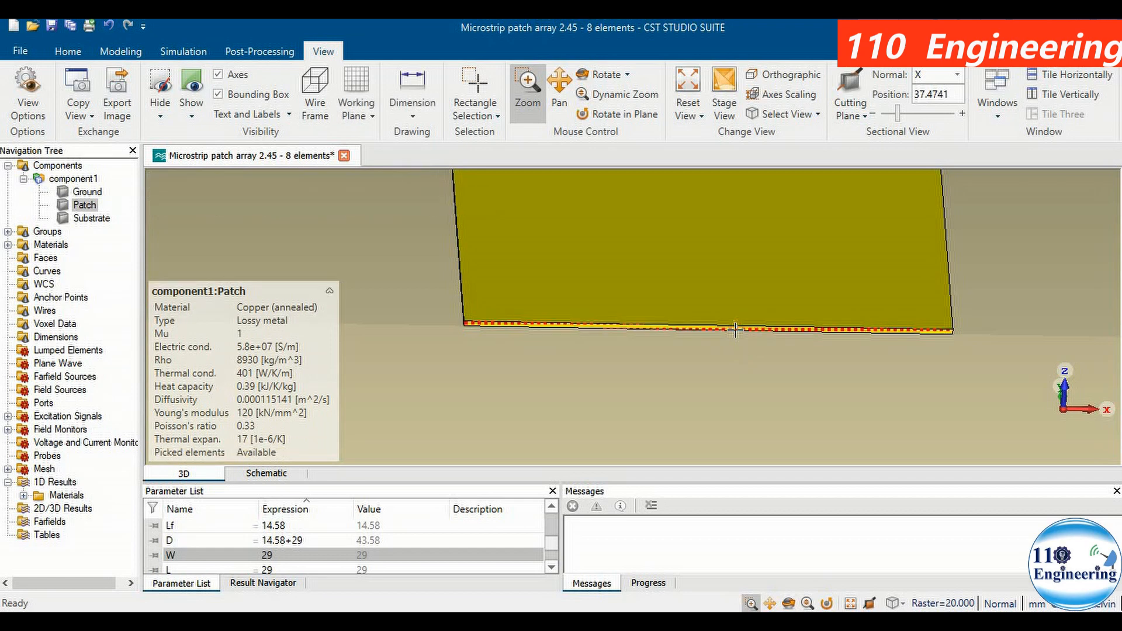
- Start a waveguide port on the picked face and extend both its Xmin and Xmax by 3*Wf
click(192, 52)
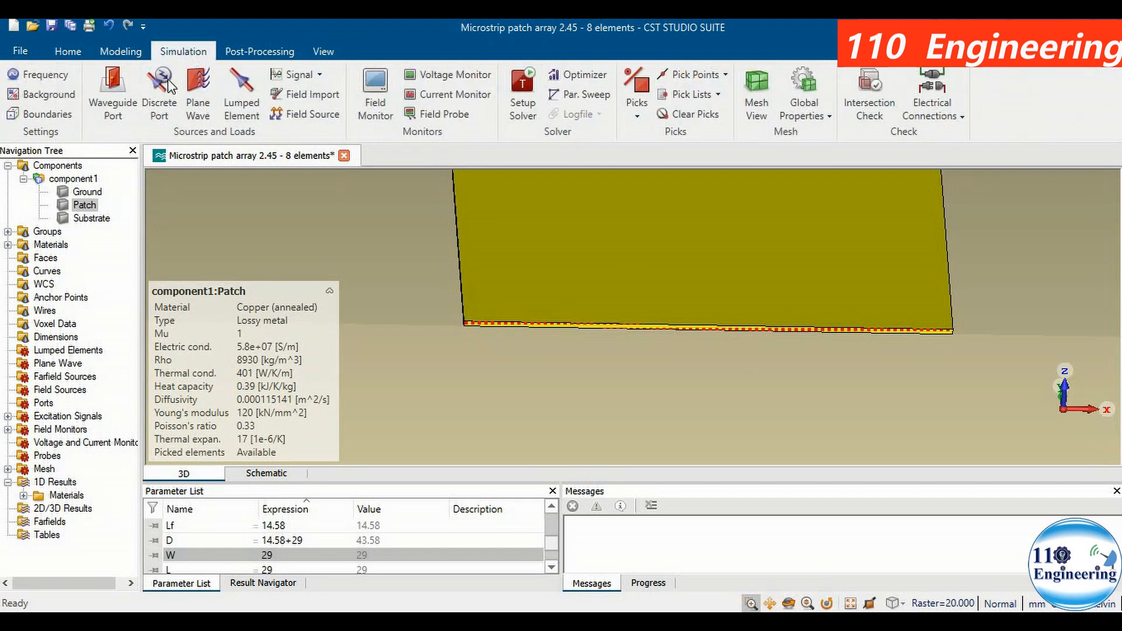
click(113, 88)
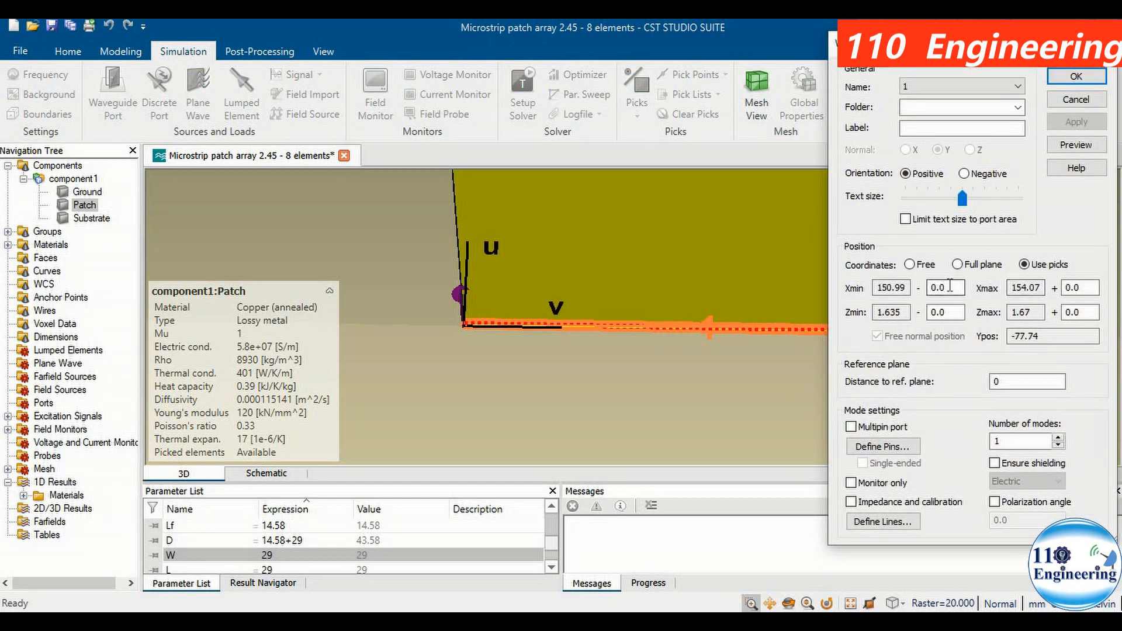
drag(947, 288, 936, 287)
text(3*Wf)
drag(957, 288, 934, 282)
key(ctrl+c)
double_click(1072, 287)
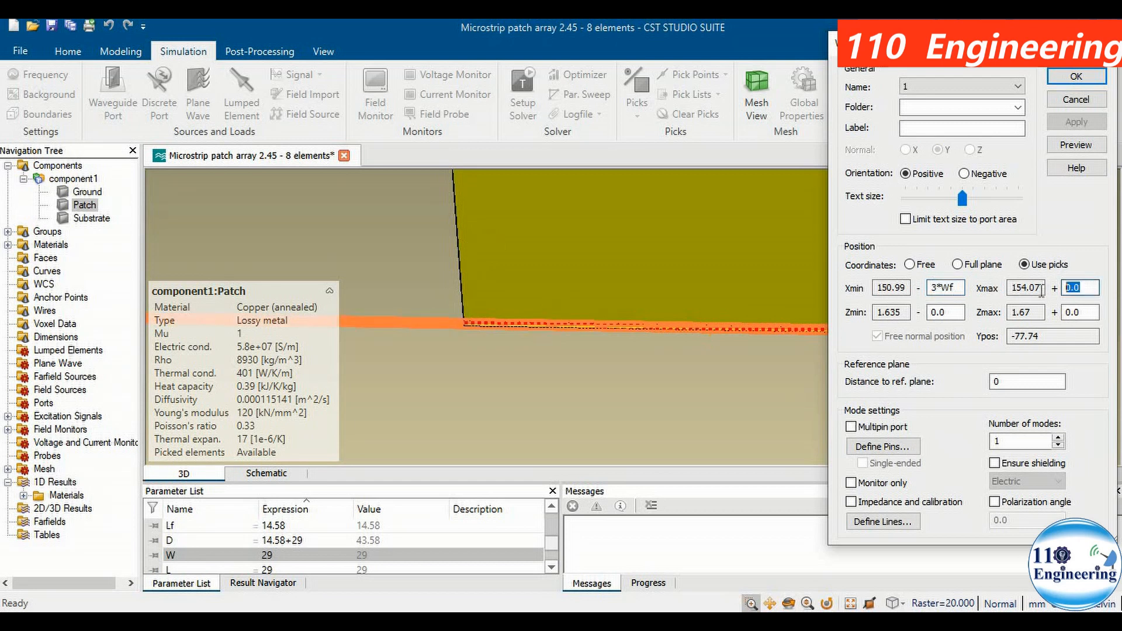
key(ctrl+v)
- Extend the port's Zmin by the substrate thickness +0.035 and its Zmax by 4*1.6, preview it and accept the port
double_click(939, 313)
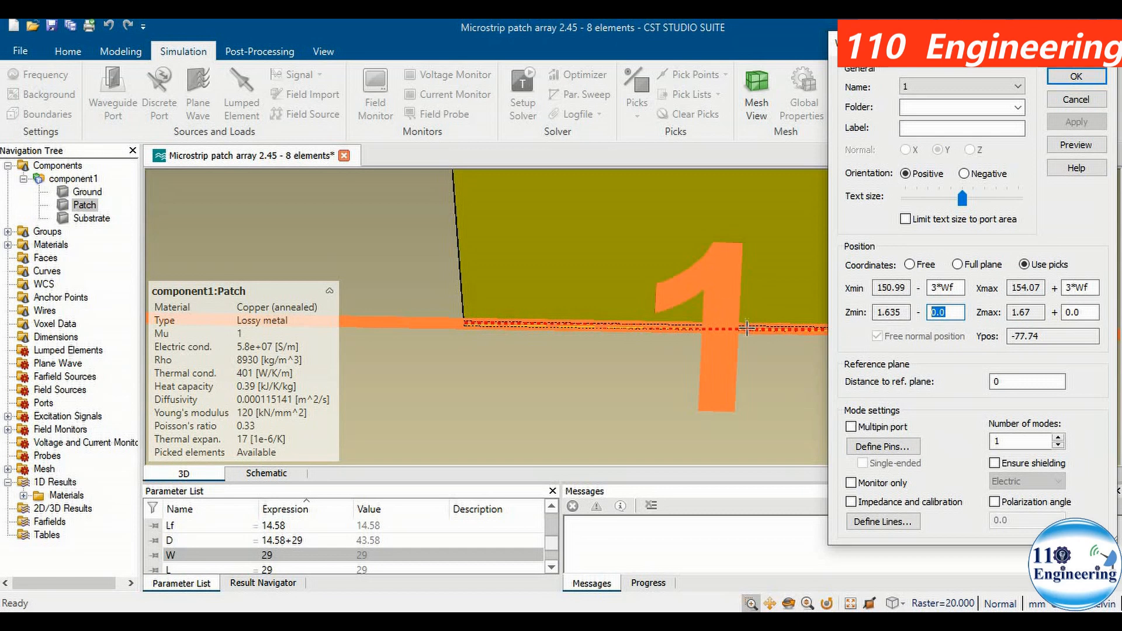
text(1)
text(035)
drag(1083, 312, 1064, 312)
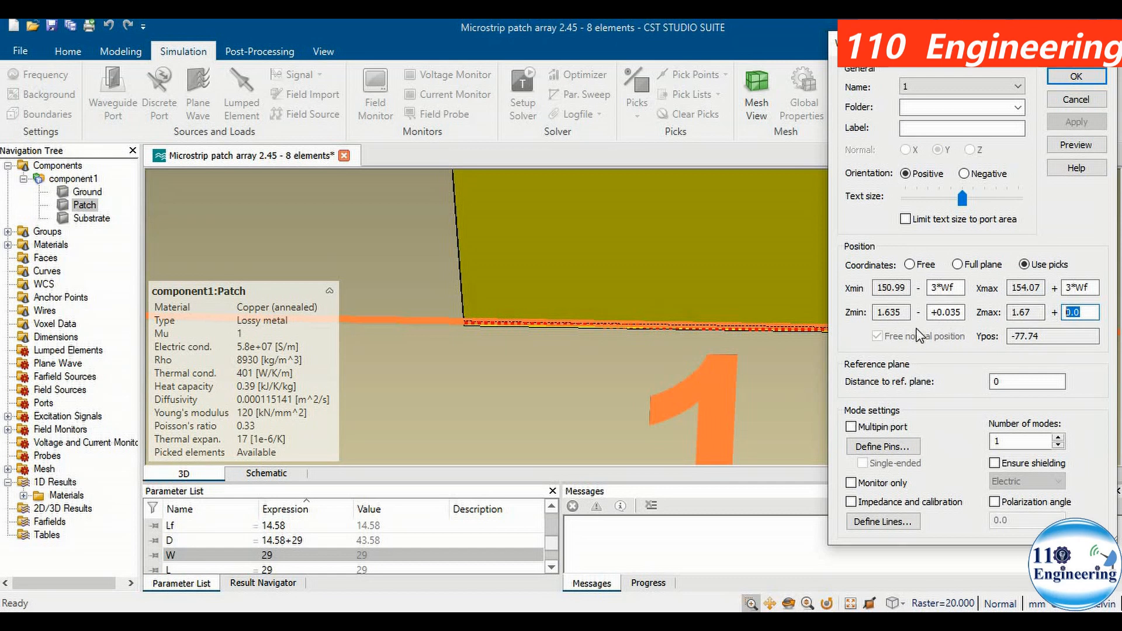
text(4*1.6)
click(1076, 145)
click(1077, 77)
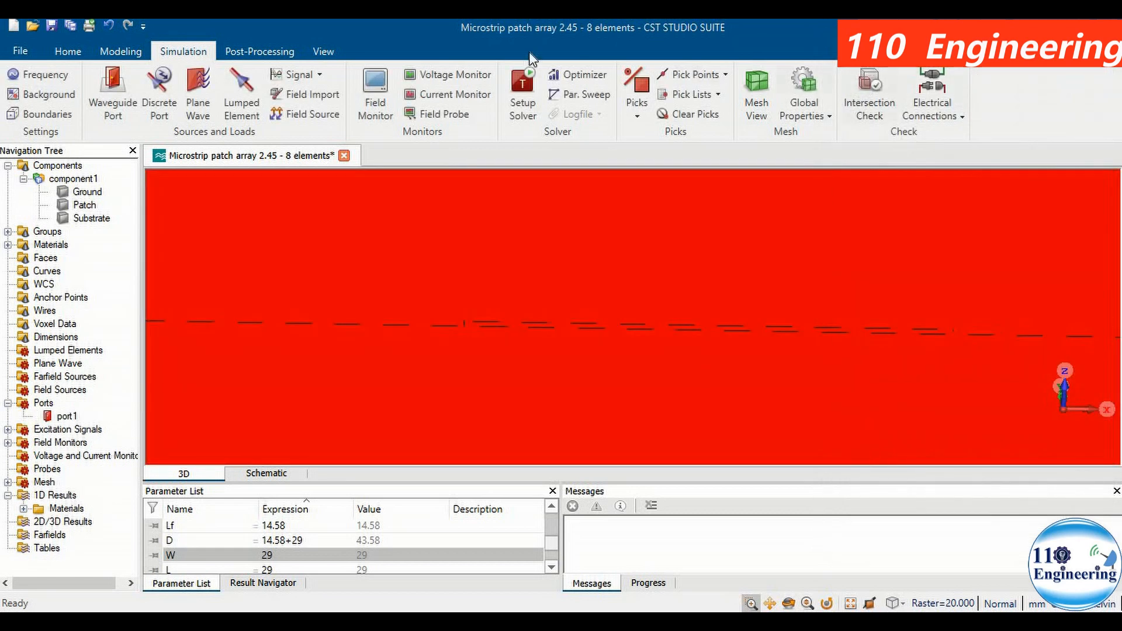
- Start the simulation of the completed 8-element array
click(329, 53)
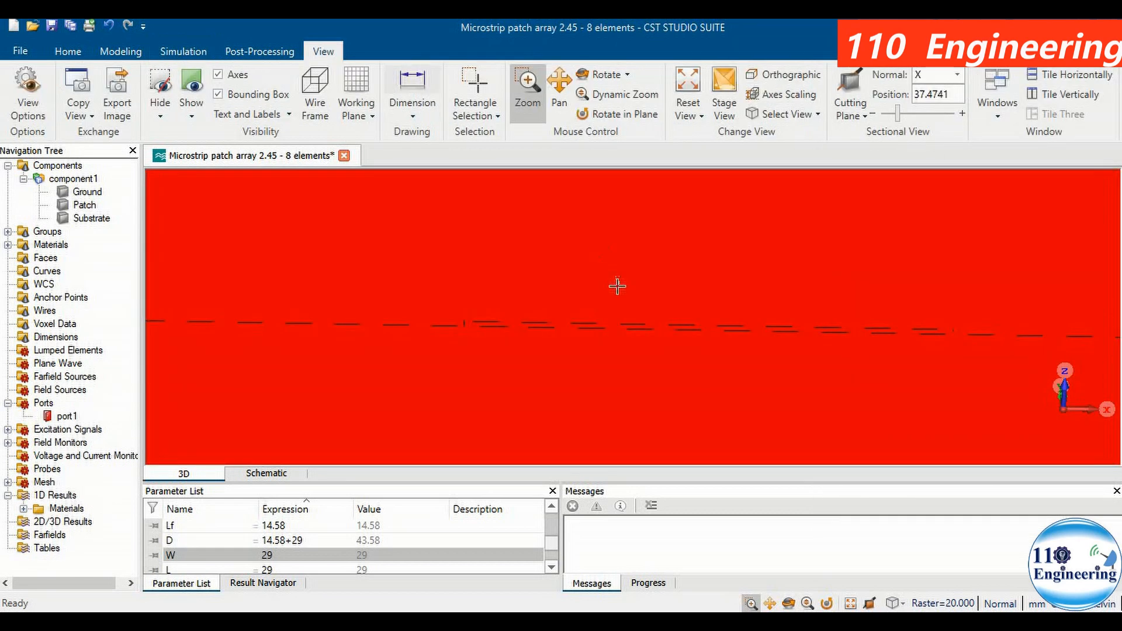
click(590, 95)
drag(633, 368, 626, 236)
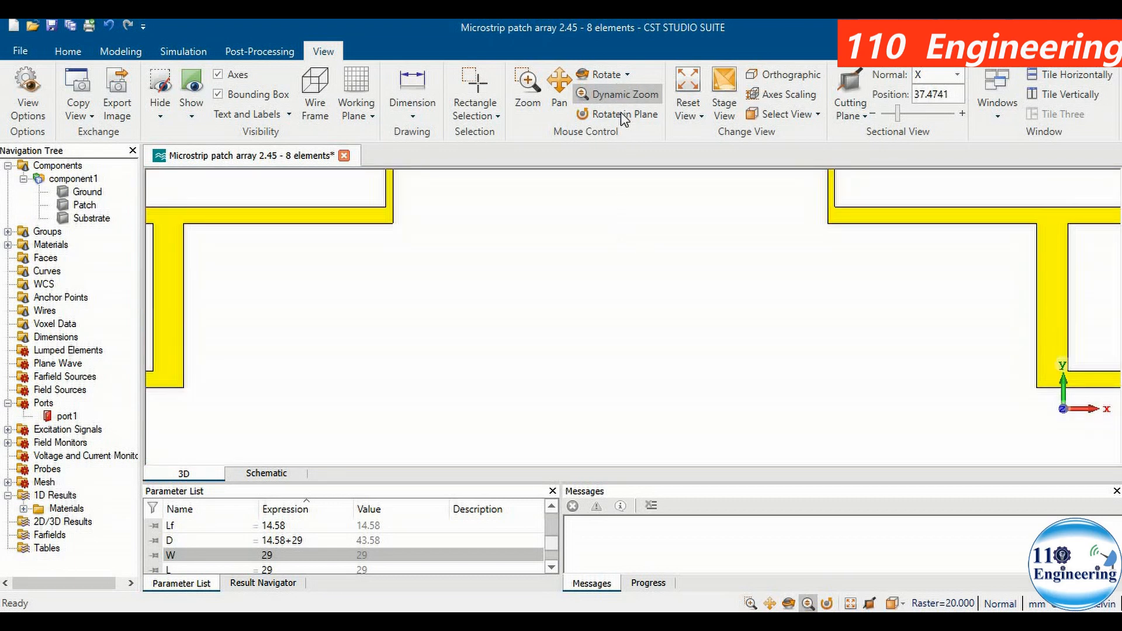
drag(668, 309, 658, 199)
drag(665, 310, 659, 175)
drag(661, 263, 656, 216)
drag(656, 292, 657, 283)
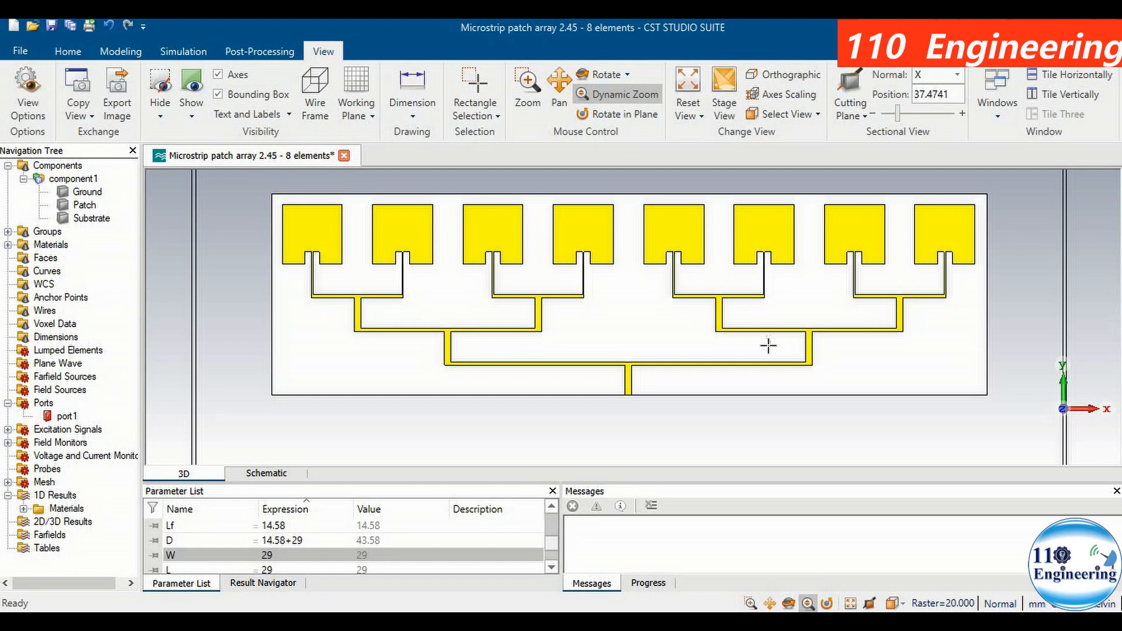
click(65, 52)
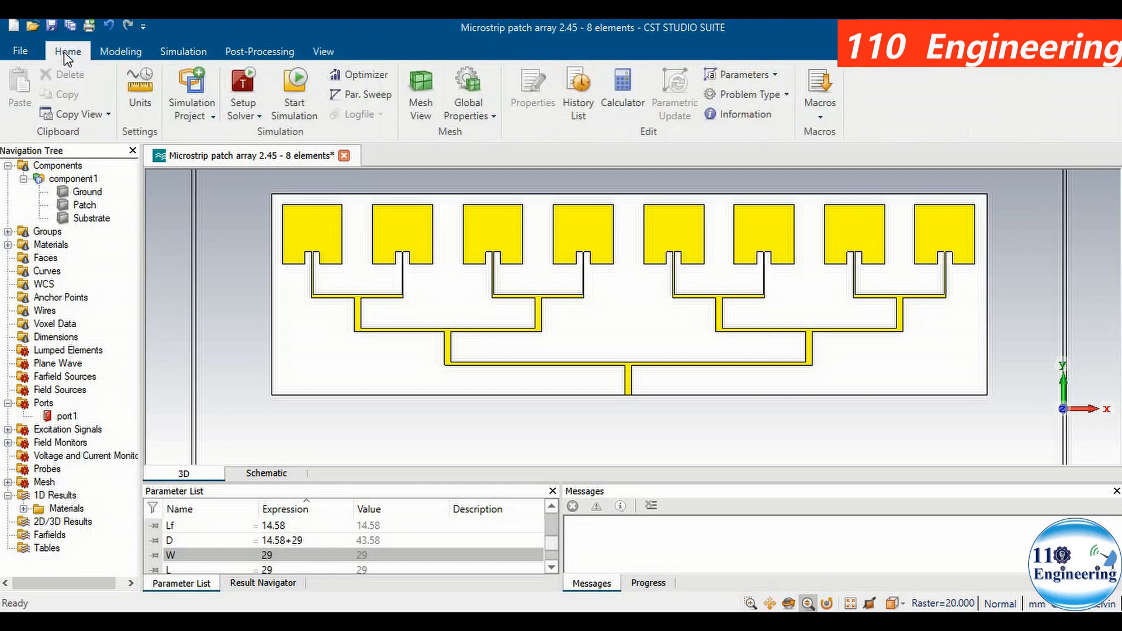
click(294, 88)
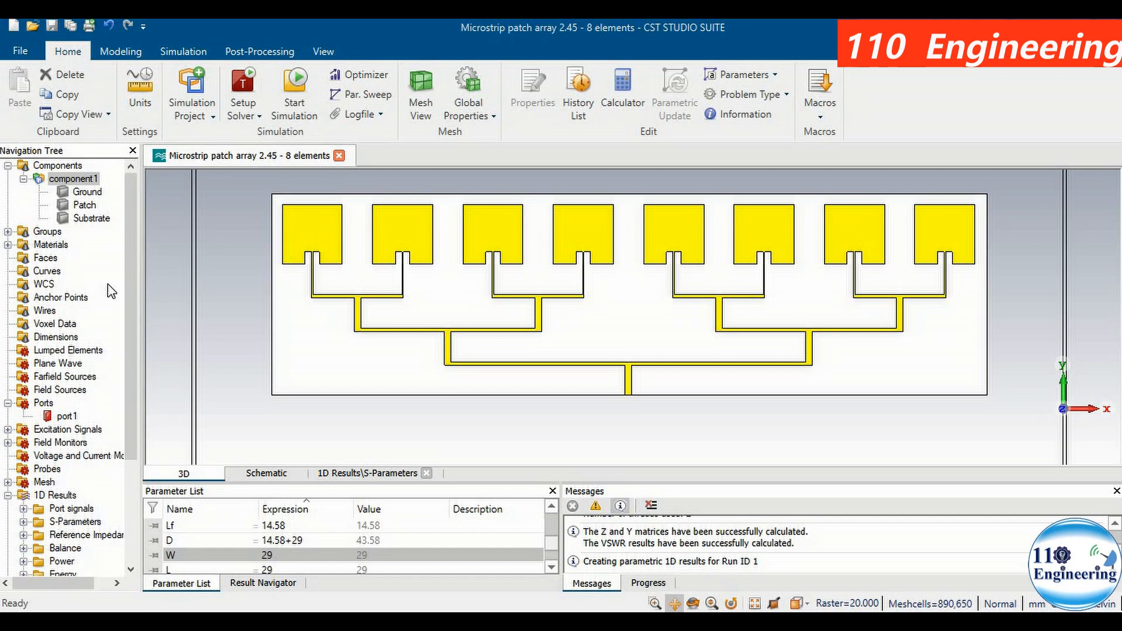
- Examine the S-Parameters plot and the 3D farfield result at f=2.45, ending back on component1's model view
click(82, 522)
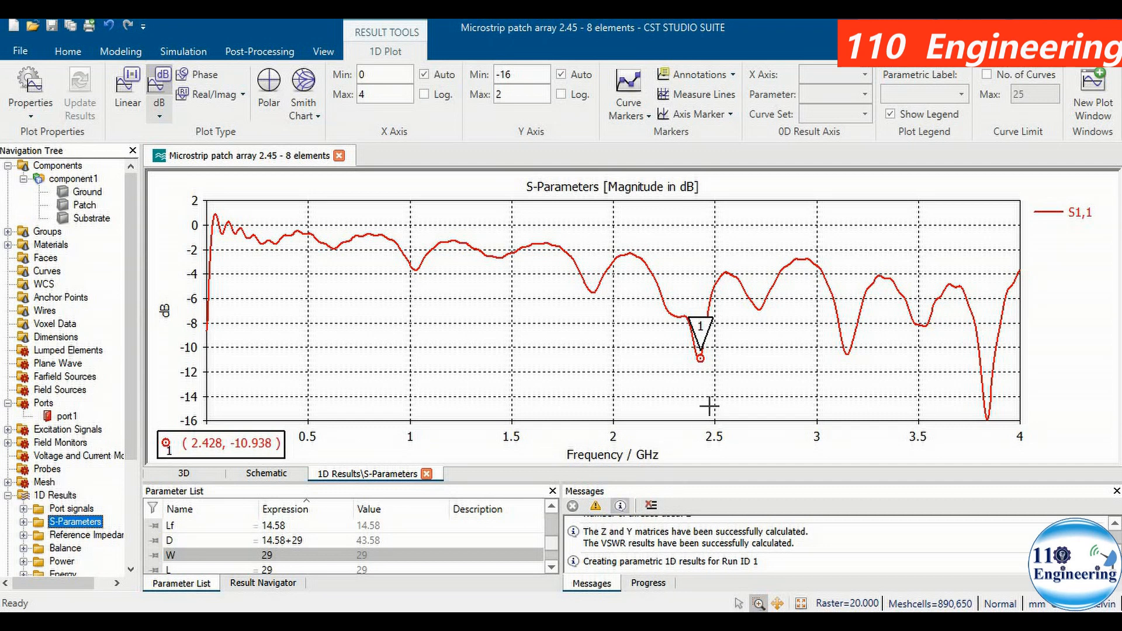
drag(131, 342, 131, 430)
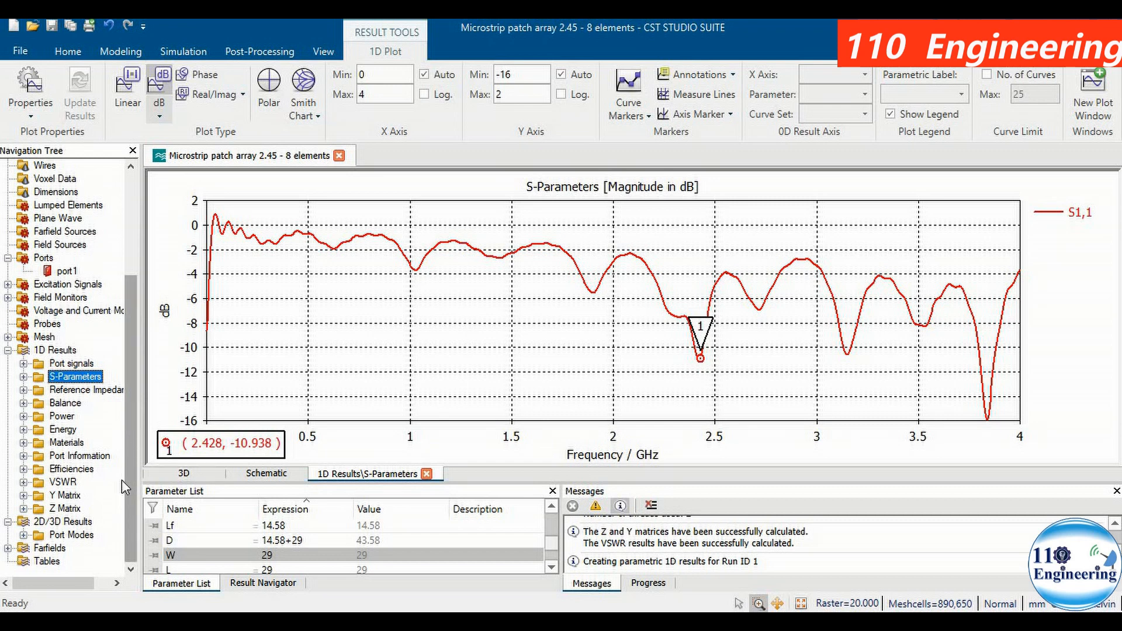
click(7, 548)
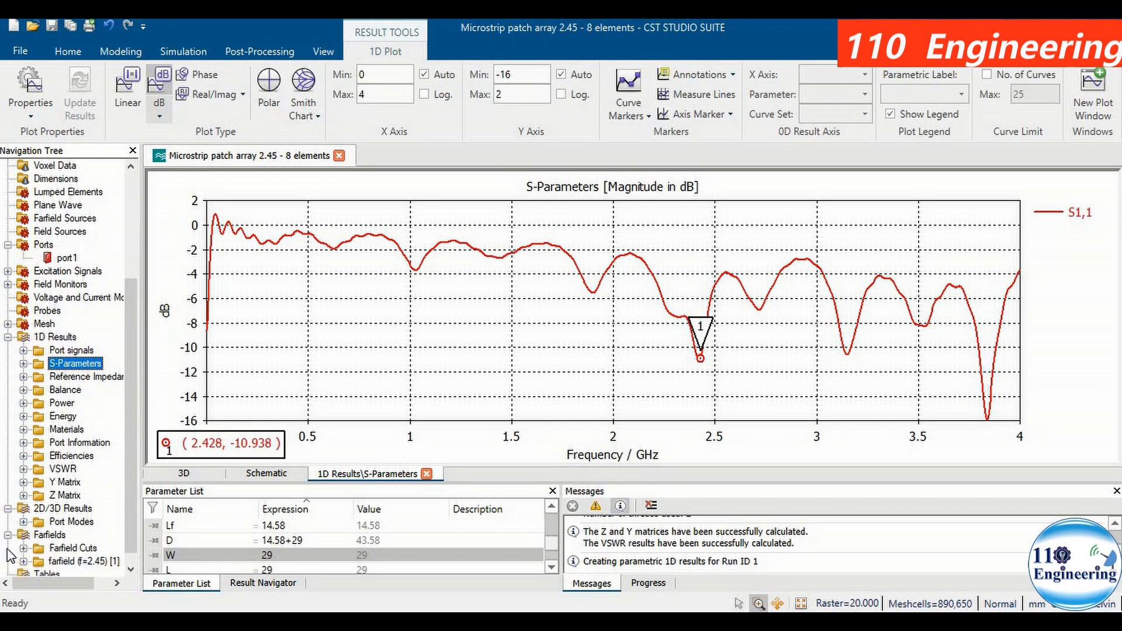
scroll(126, 438, down, 1)
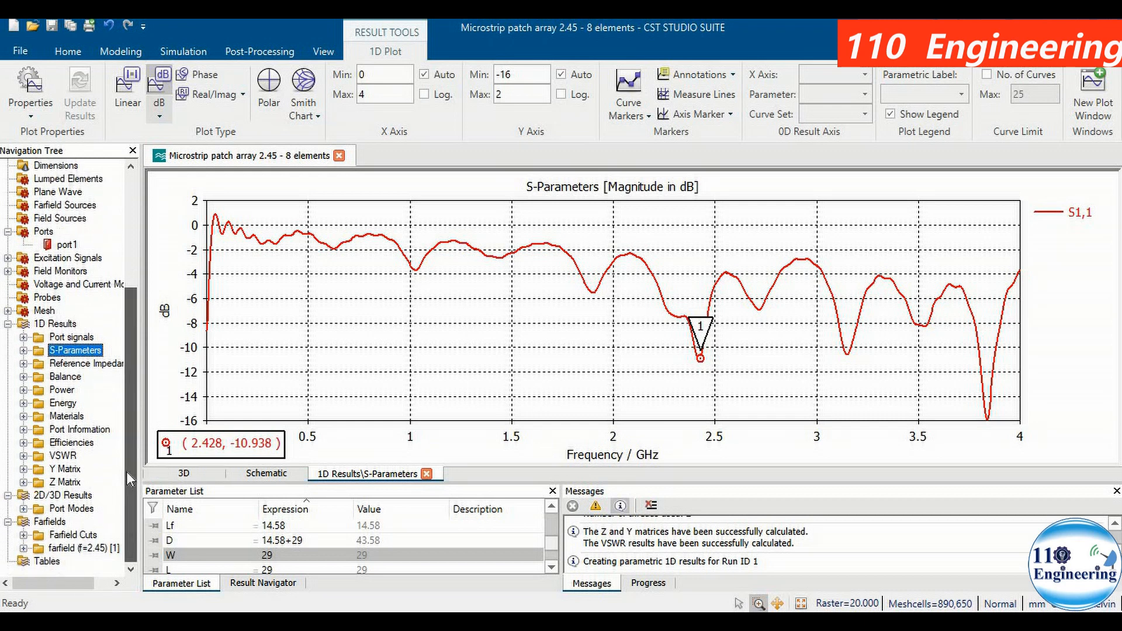
click(95, 548)
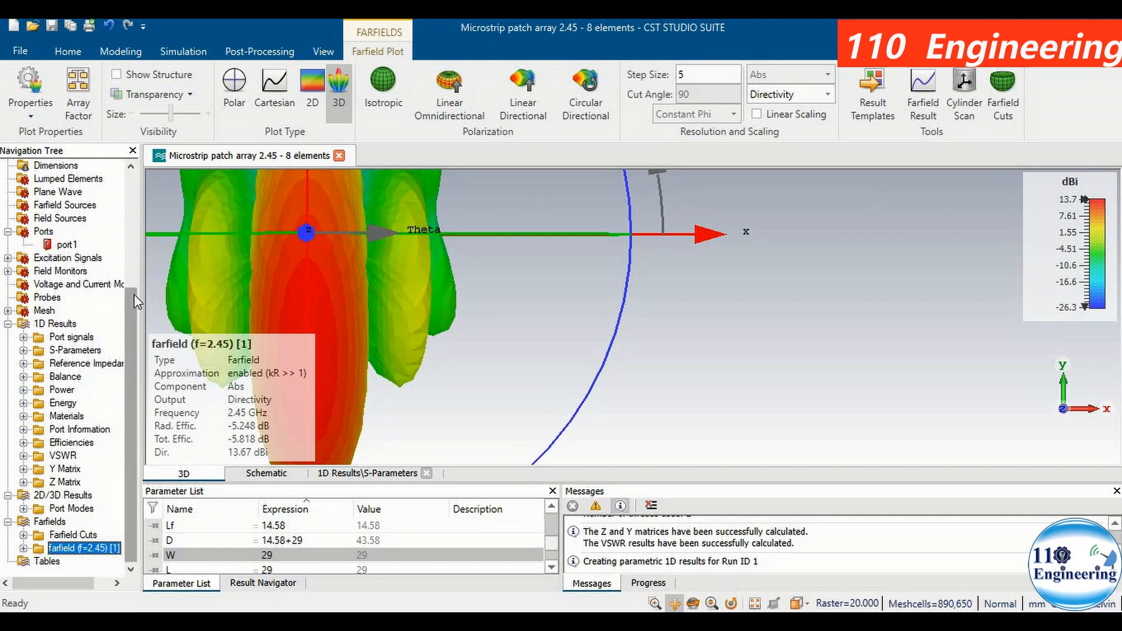
scroll(134, 293, up, 5)
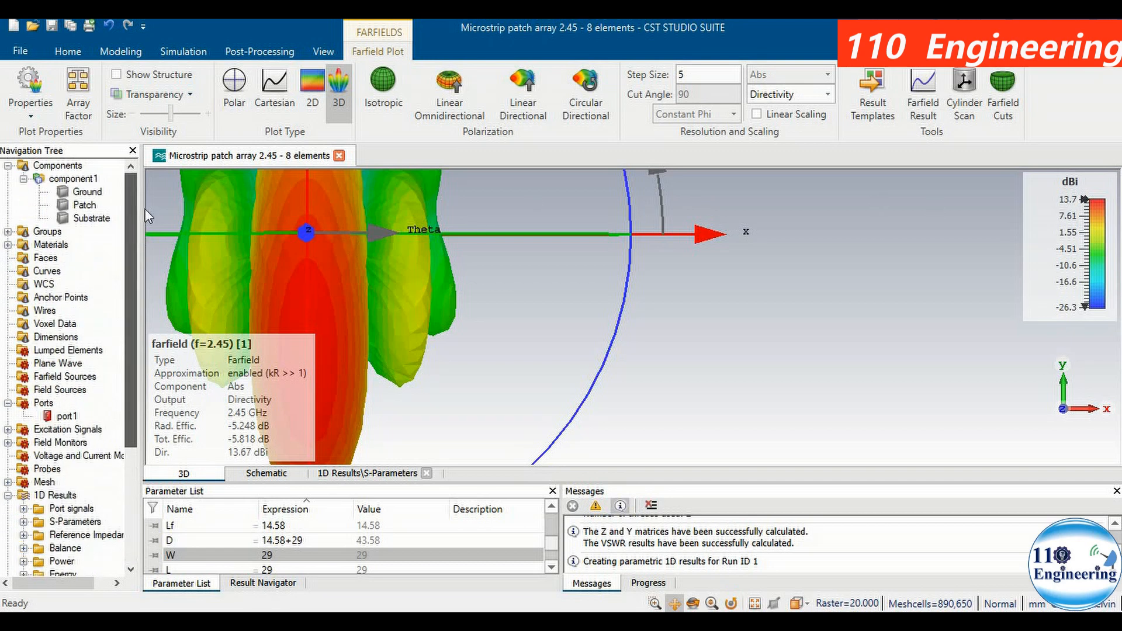
click(73, 178)
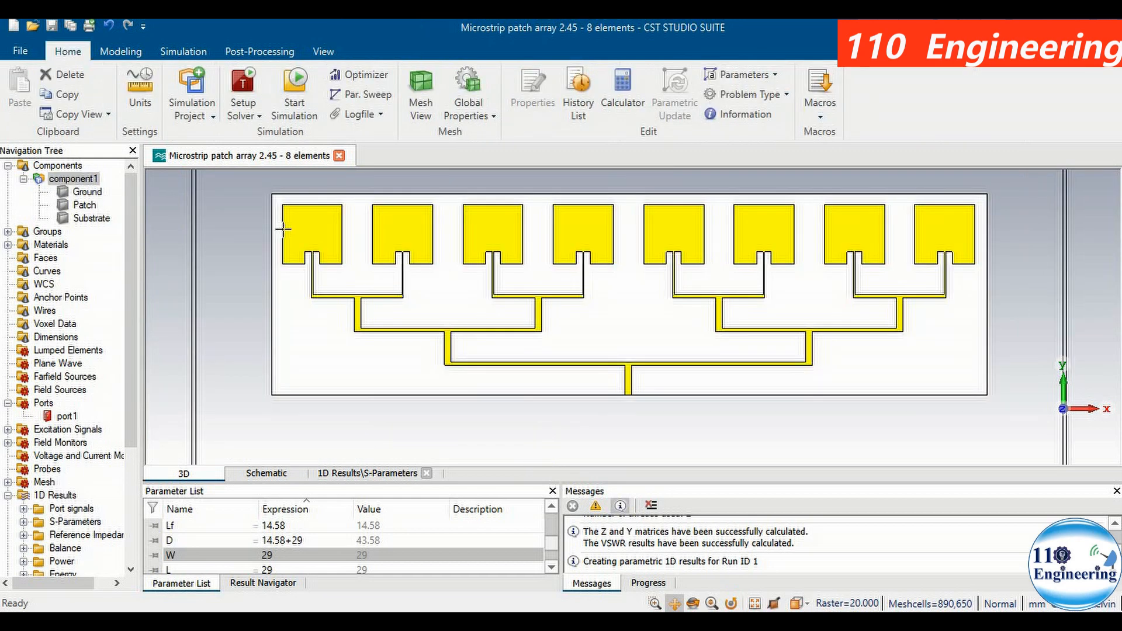